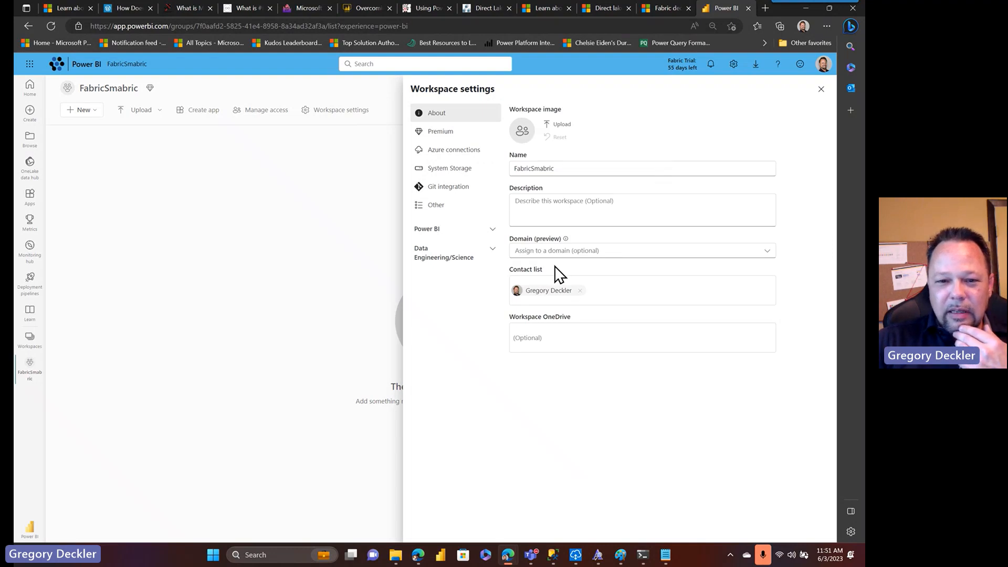
# Review the license mode and storage format in the workspace's Premium settings, then close the workspace settings.
pyautogui.click(446, 207)
pyautogui.click(461, 135)
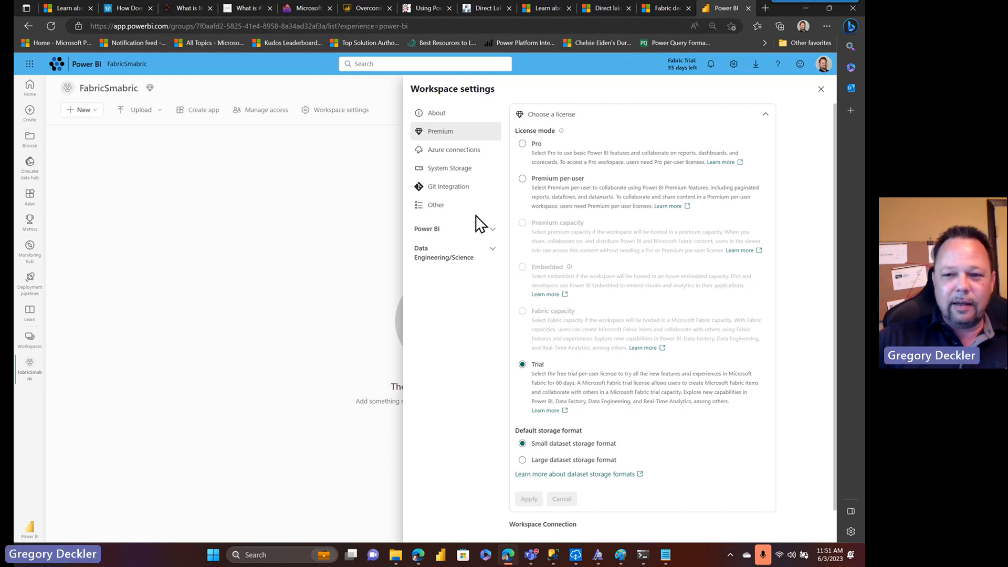
pyautogui.click(821, 90)
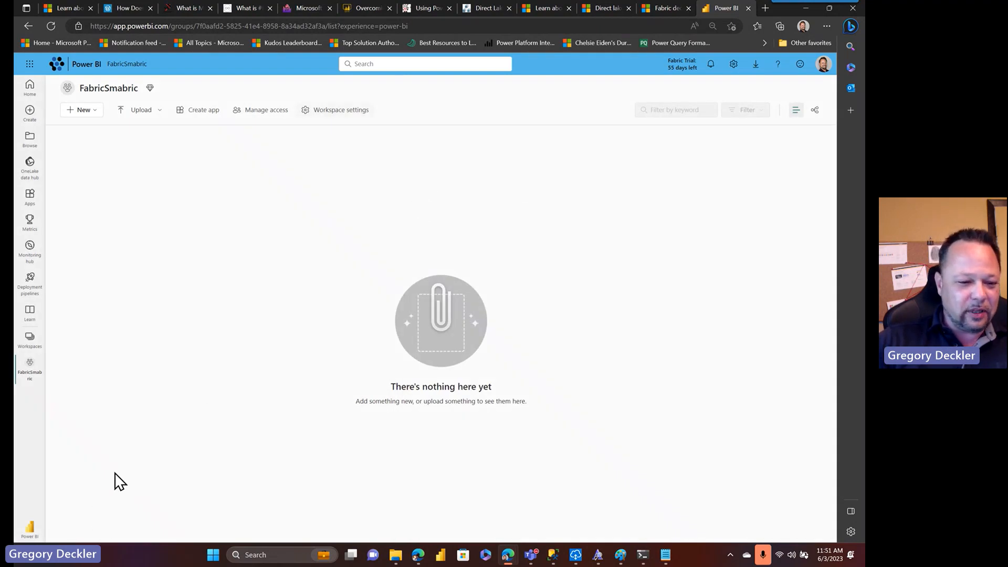
# Switch to the Data Engineering experience and create a new lakehouse named FabricDirectLake.
pyautogui.click(30, 533)
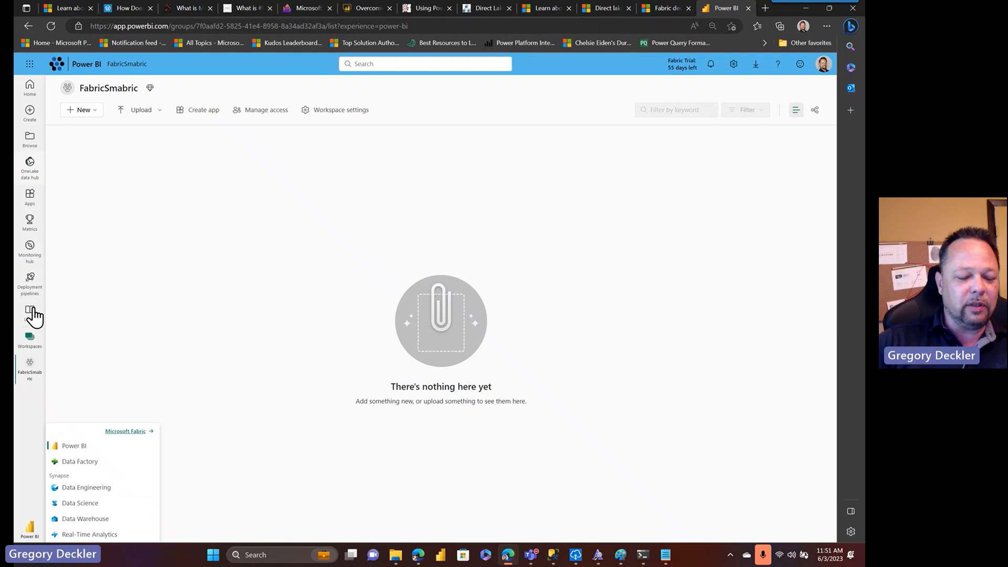
pyautogui.click(93, 491)
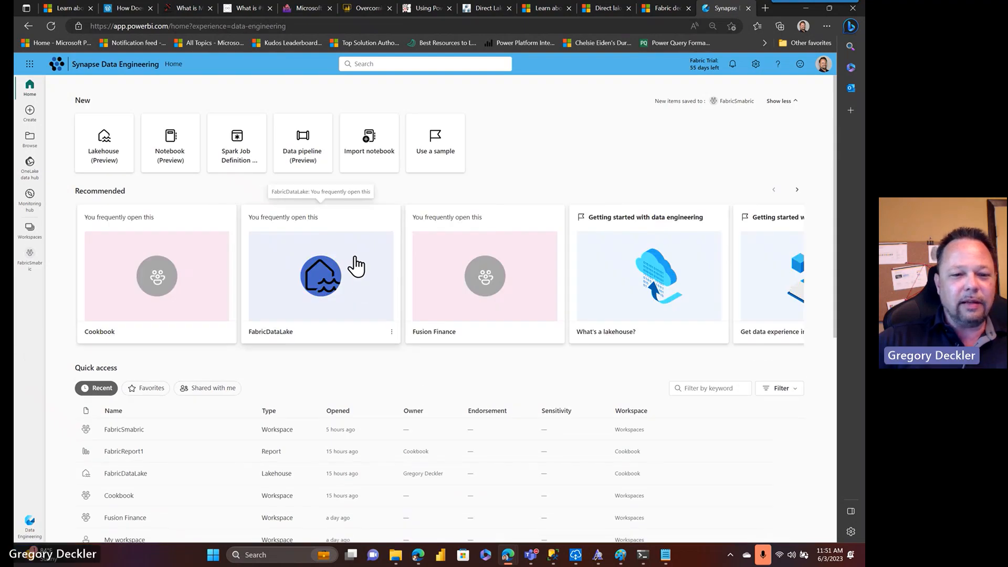
pyautogui.click(108, 144)
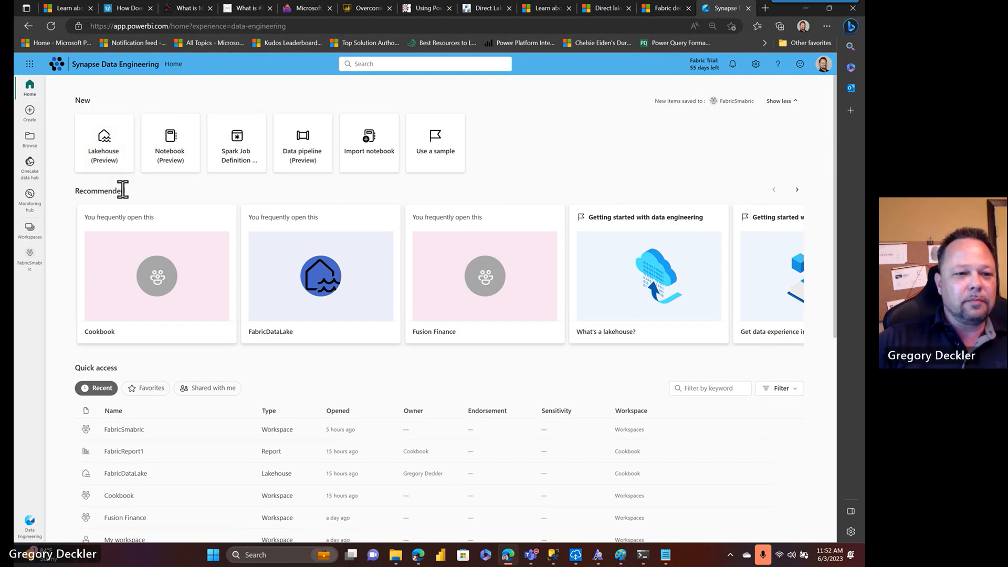
pyautogui.click(104, 139)
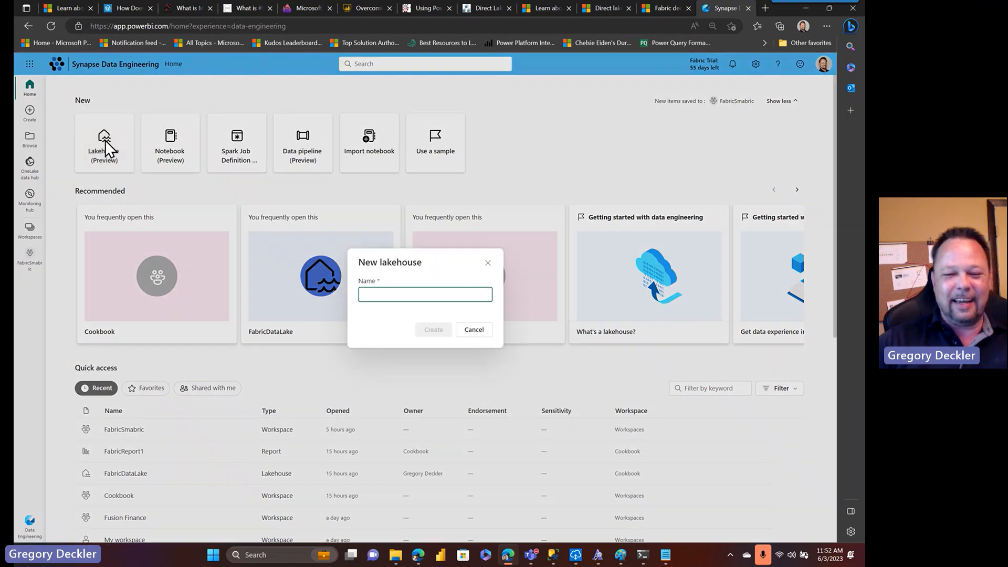
pyautogui.click(413, 295)
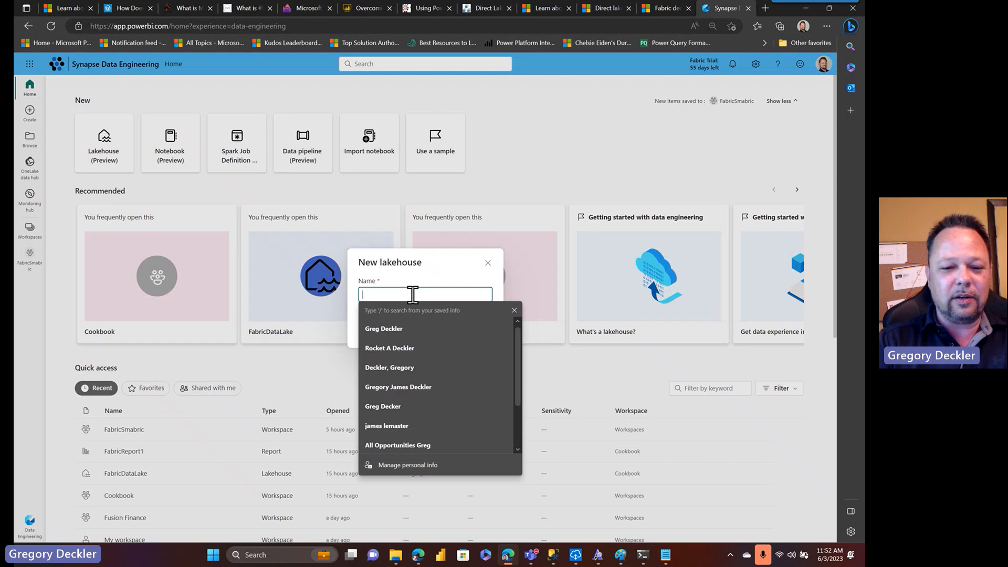
pyautogui.write('Fabr')
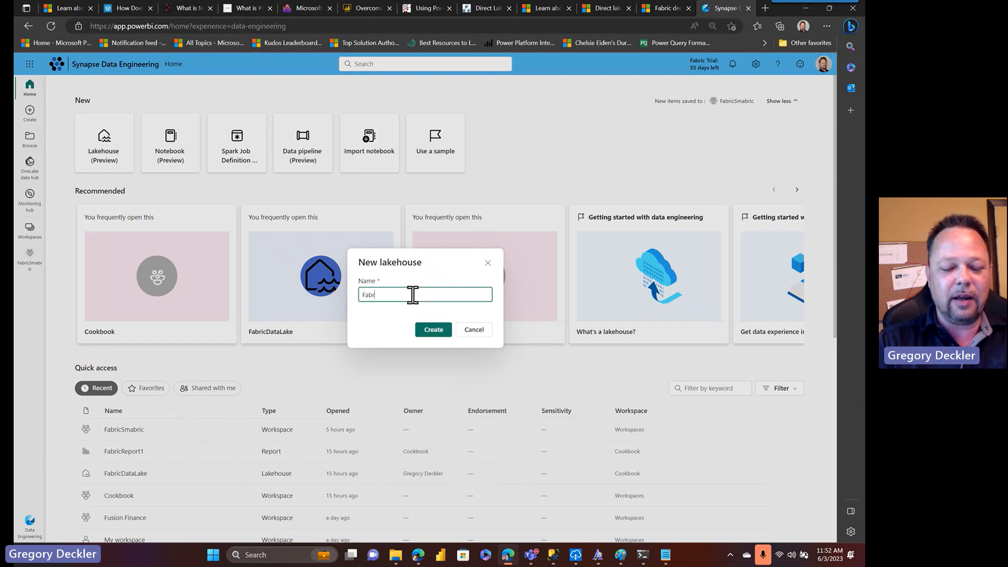
pyautogui.write('icDirect')
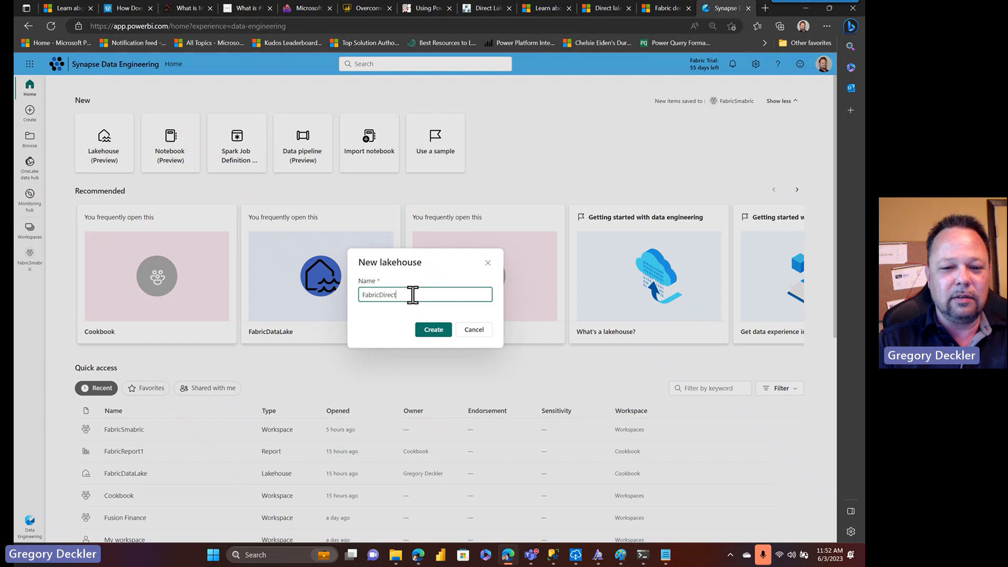
pyautogui.write('Lake')
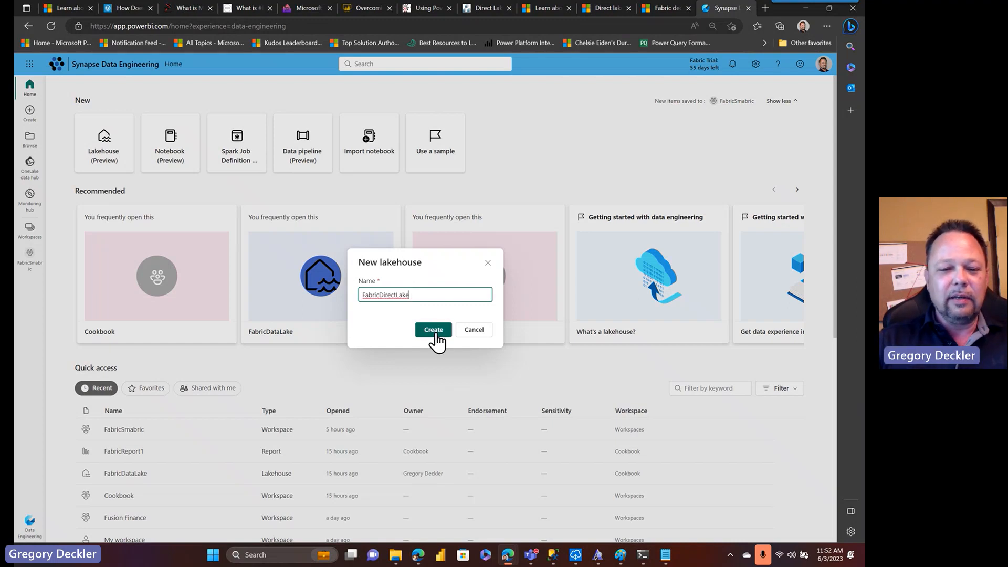
pyautogui.click(395, 294)
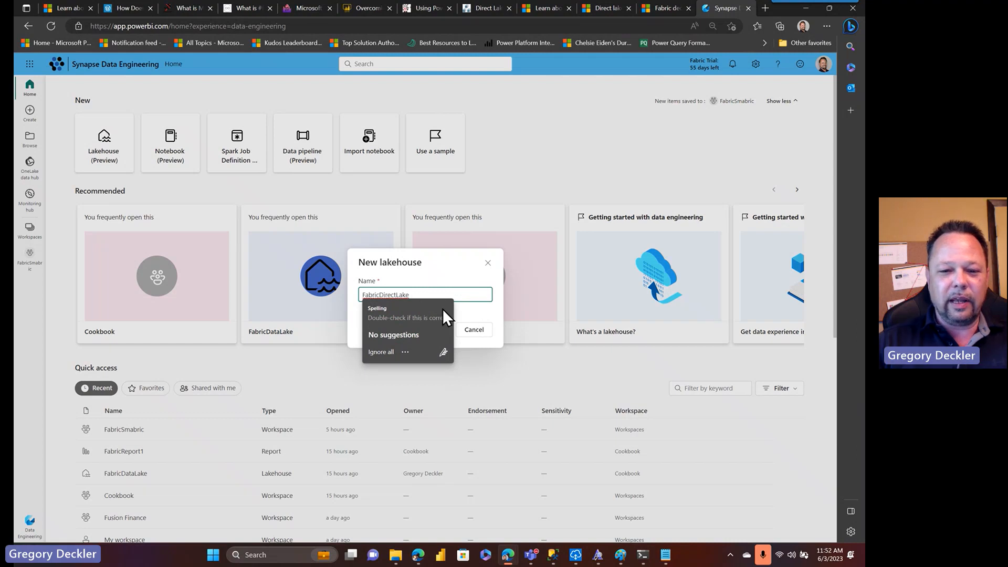
pyautogui.click(433, 331)
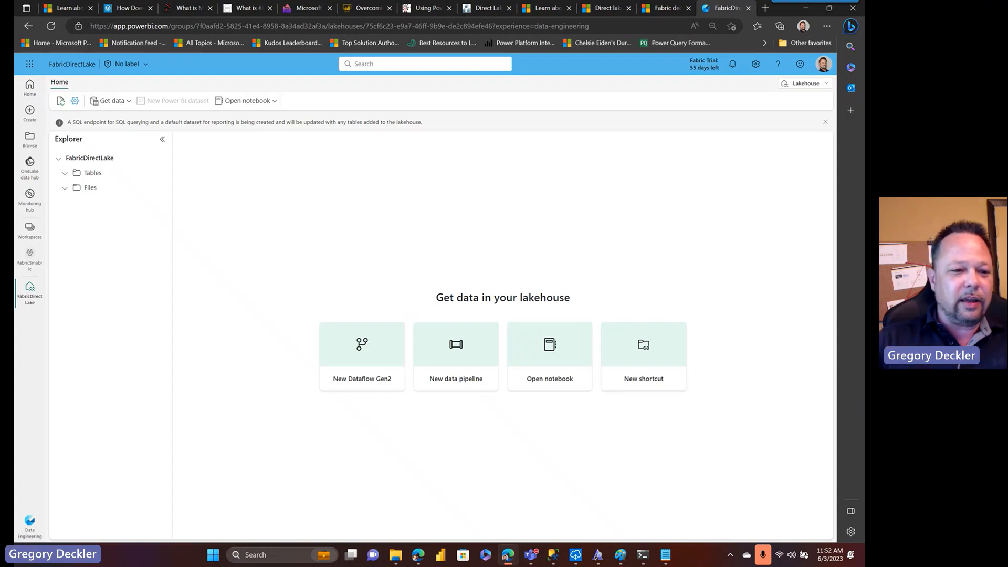
# Start a new Dataflow Gen2 from the empty lakehouse and choose SQL Server as its import source.
pyautogui.click(64, 173)
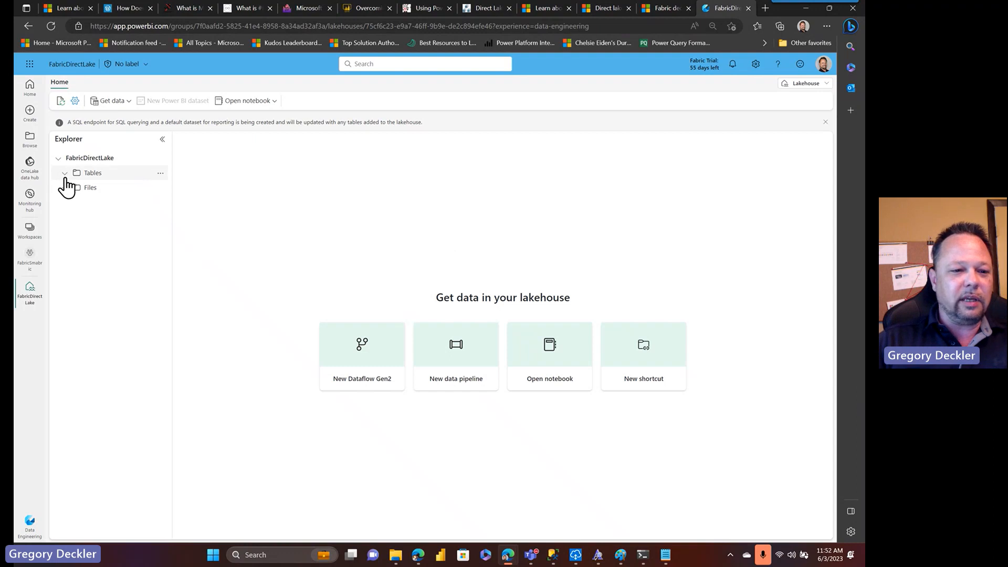
pyautogui.click(64, 189)
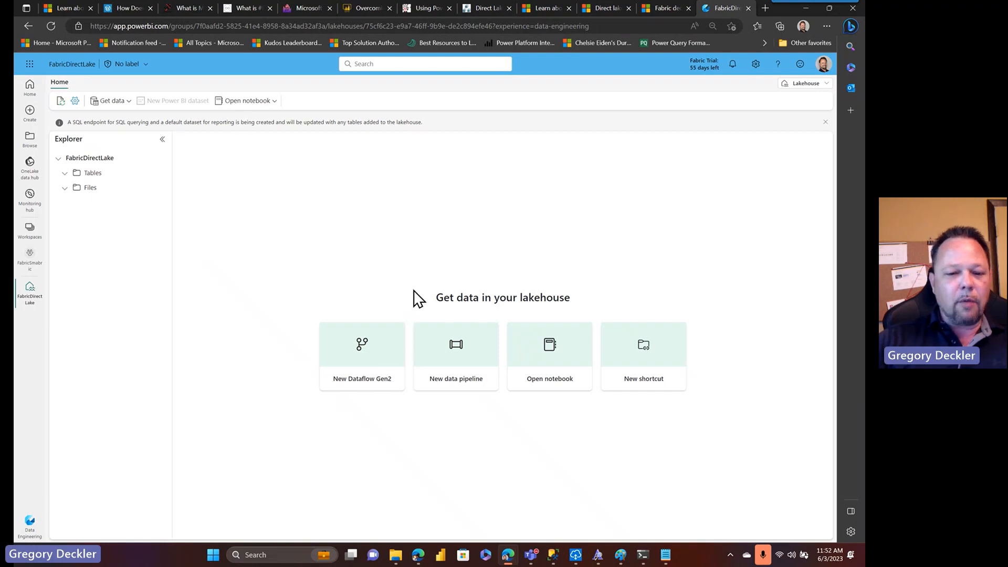
pyautogui.click(363, 353)
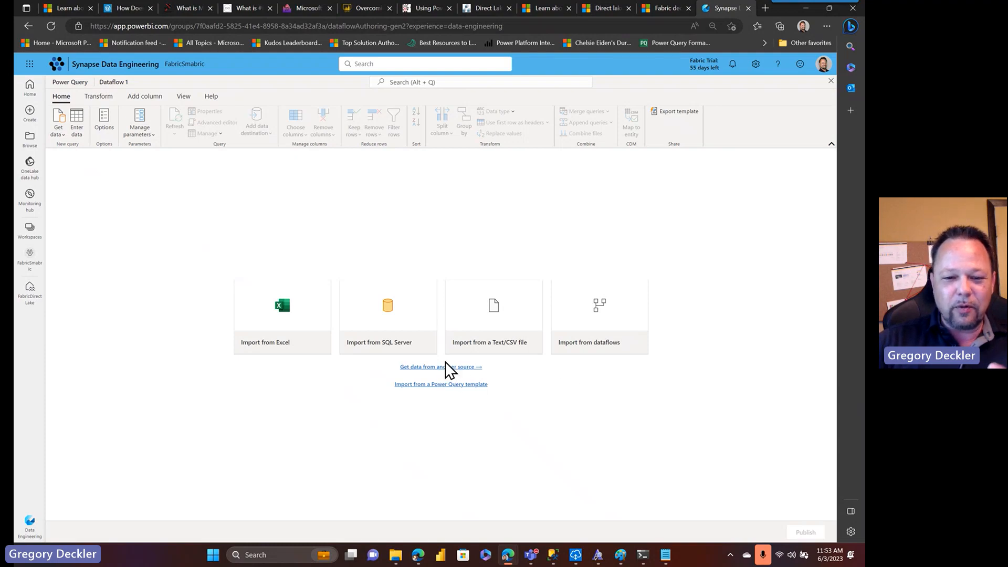
pyautogui.click(387, 310)
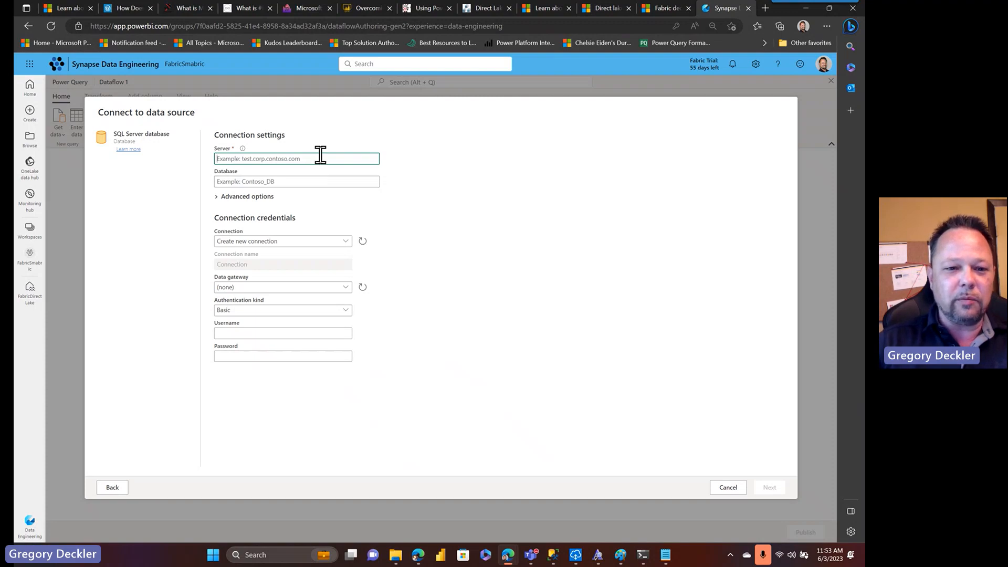
# Connect the dataflow to server MSHATESGREG and database AdventureWorksDW2019 using the existing connection.
pyautogui.write('MS')
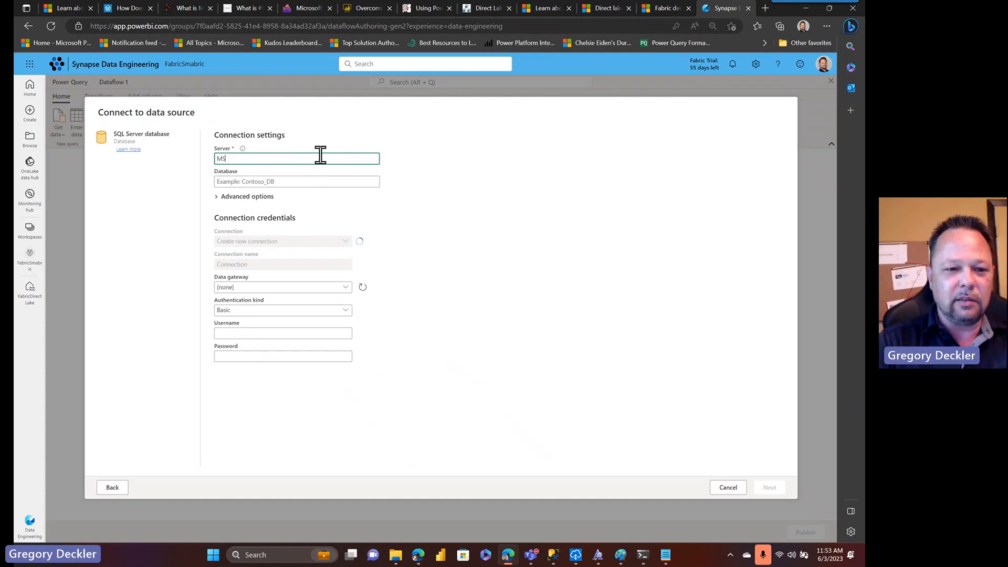
pyautogui.write('HATESGREG')
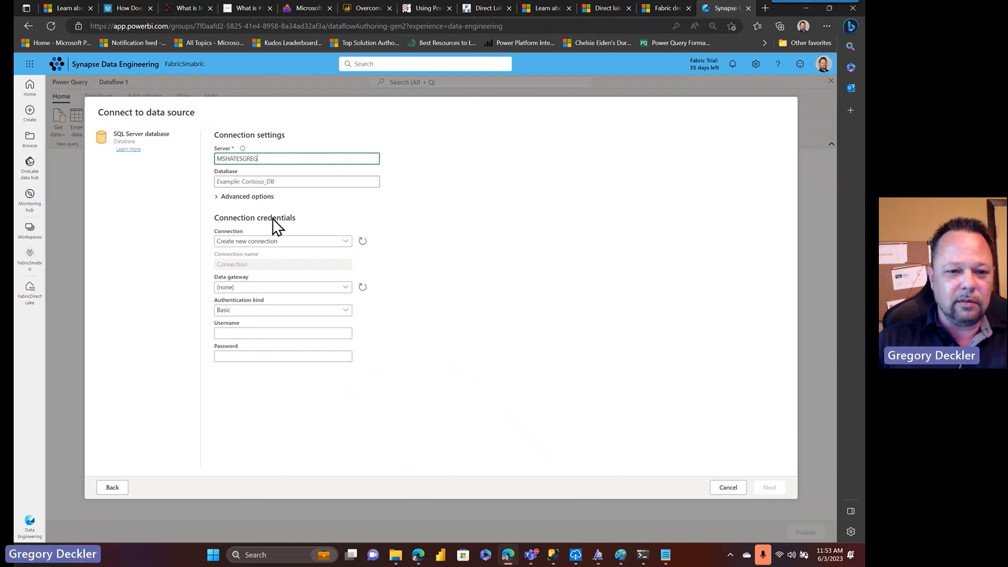
pyautogui.click(296, 181)
pyautogui.write('Adv')
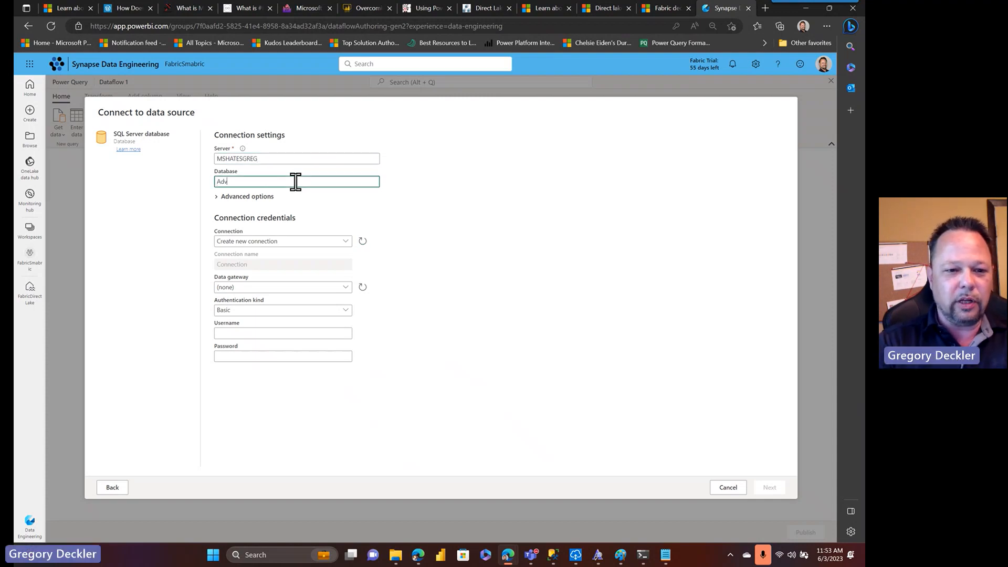
pyautogui.write('entureWorks')
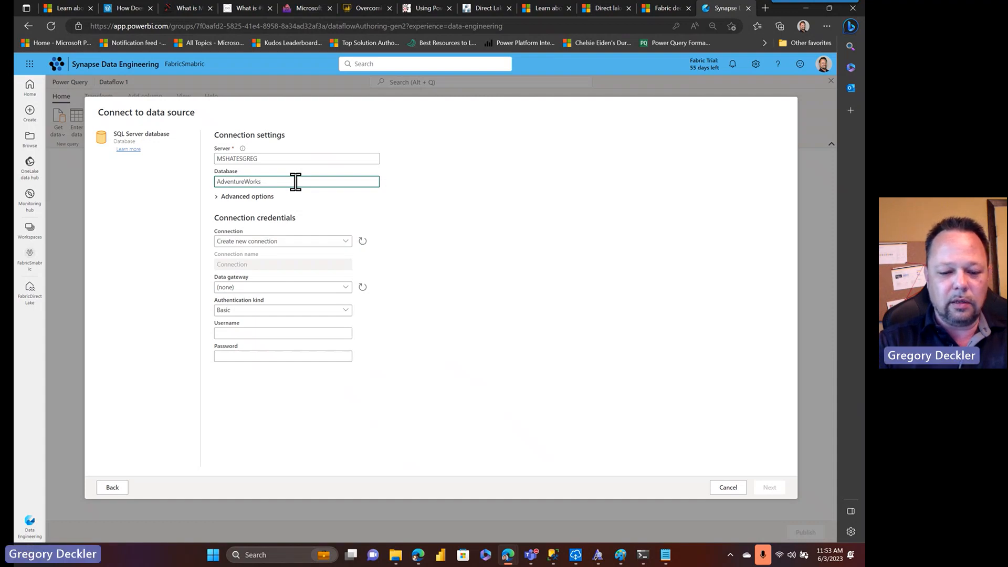
pyautogui.write('DW2019')
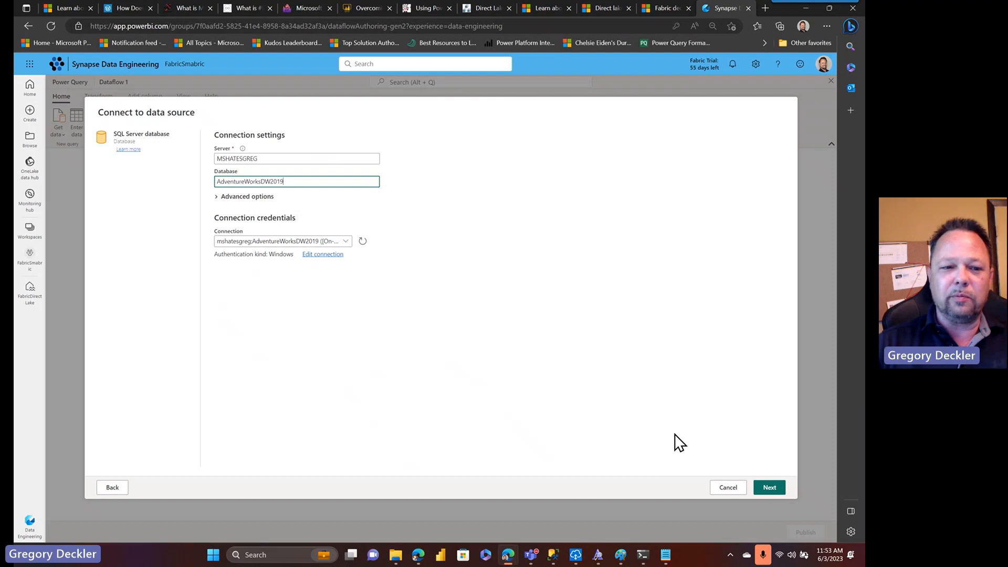
pyautogui.click(769, 487)
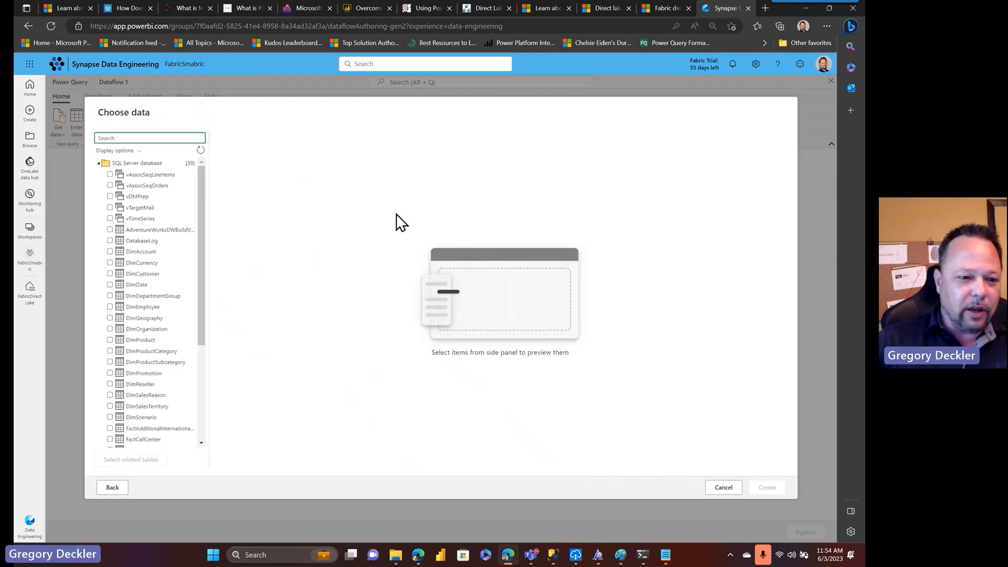
# Select the FactInternetSales, DimSalesTerritory and DimPromotion tables for import, previewing the FactInternetSales columns.
pyautogui.moveTo(202, 216); pyautogui.dragTo(205, 315)
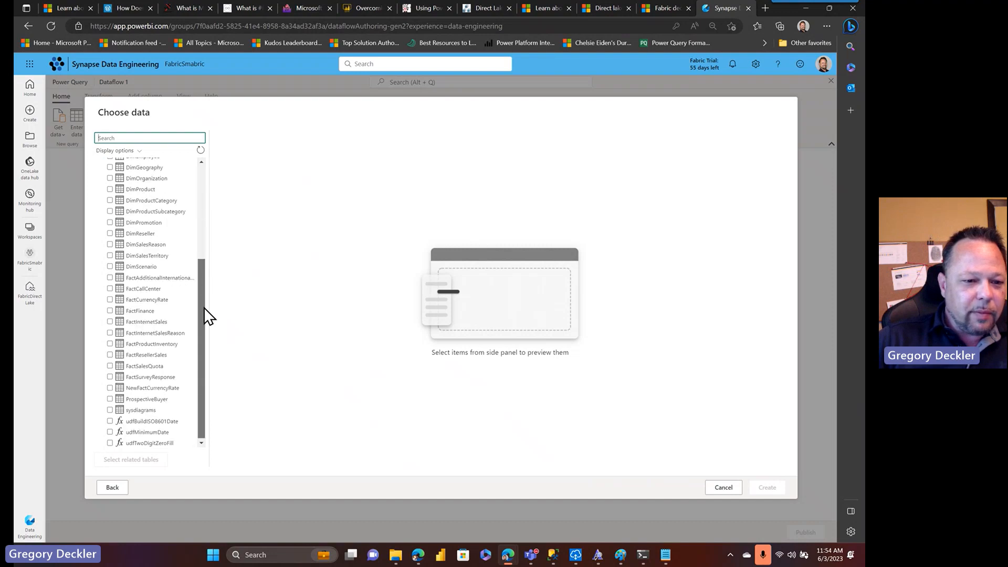
pyautogui.click(109, 321)
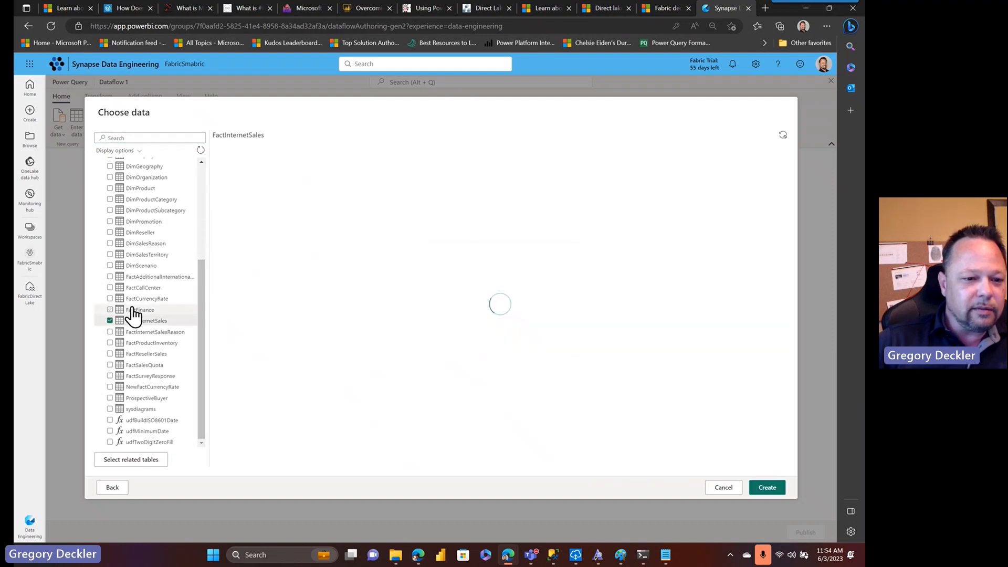
pyautogui.click(109, 255)
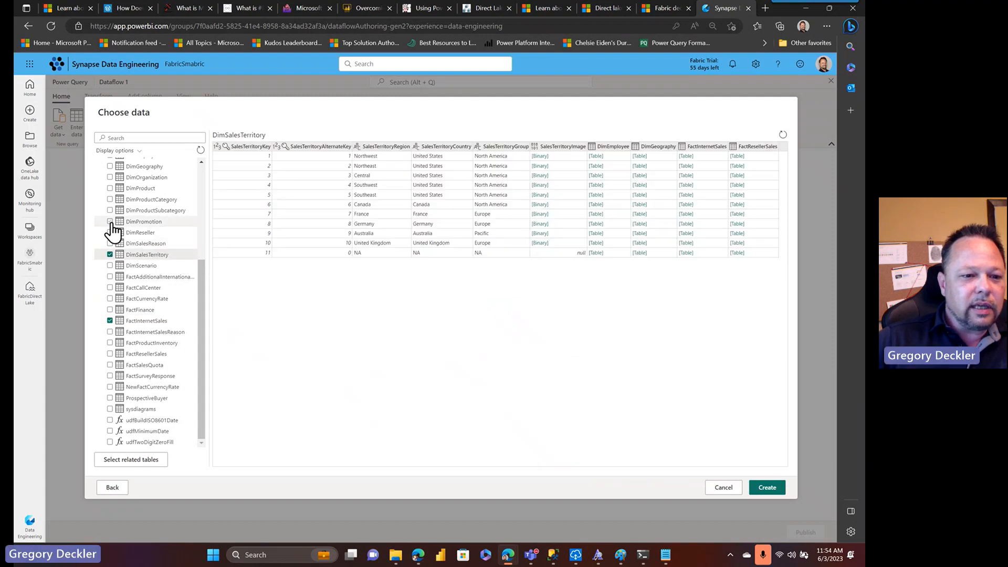
pyautogui.click(150, 322)
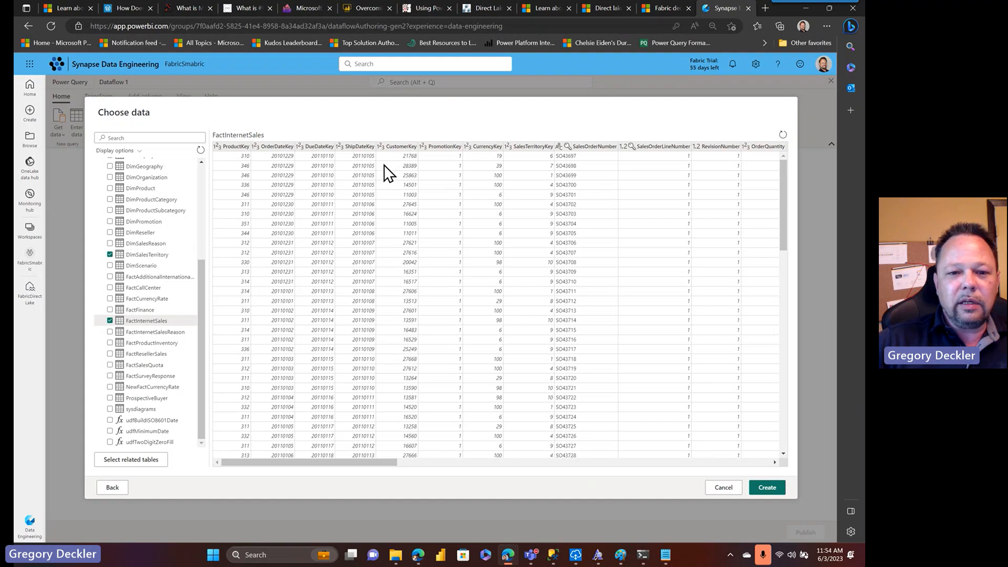
pyautogui.click(110, 221)
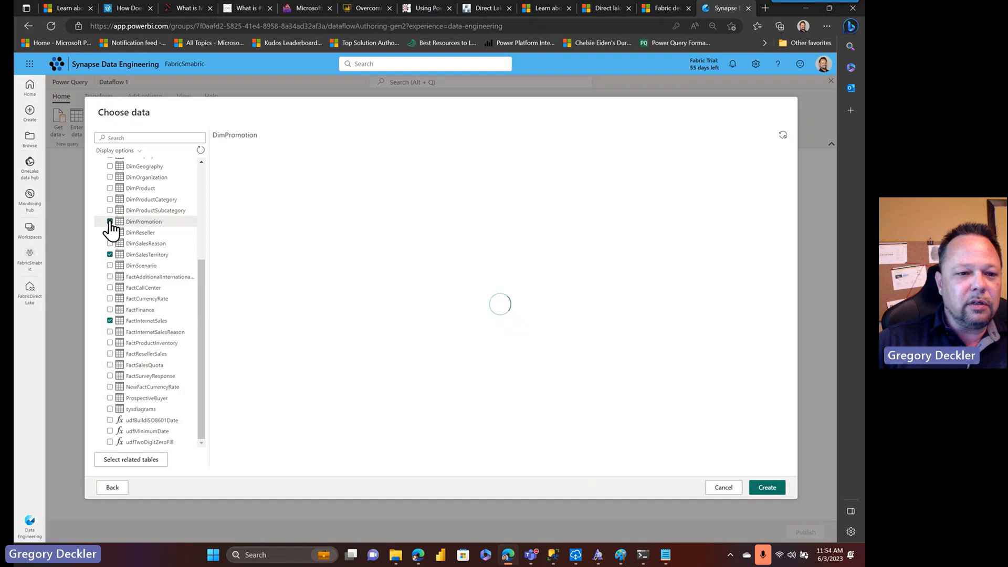
# Add the DimDate and DimCustomer tables to the selection and create the queries.
pyautogui.scroll(1, 176, 209)
pyautogui.scroll(3, 176, 209)
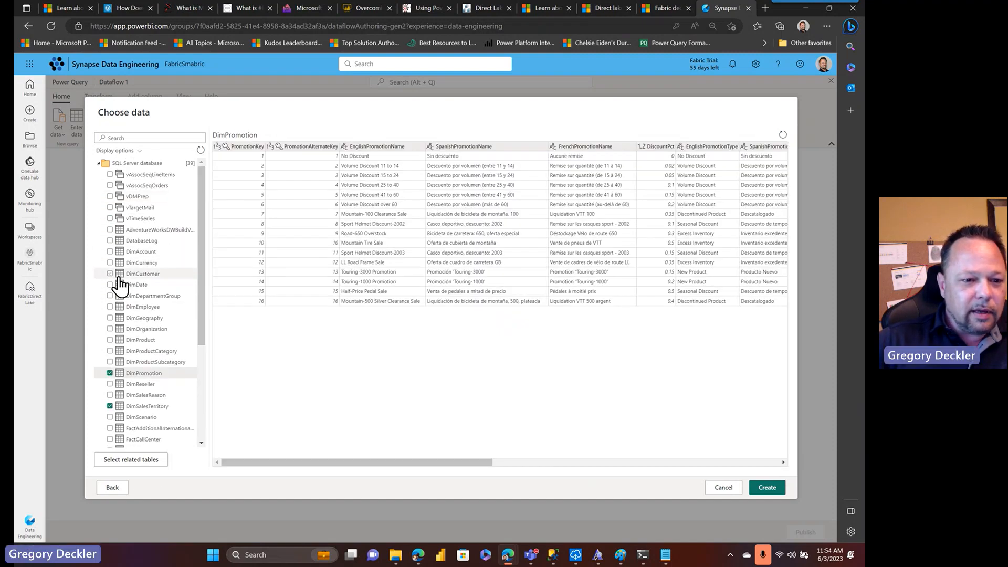
pyautogui.click(110, 285)
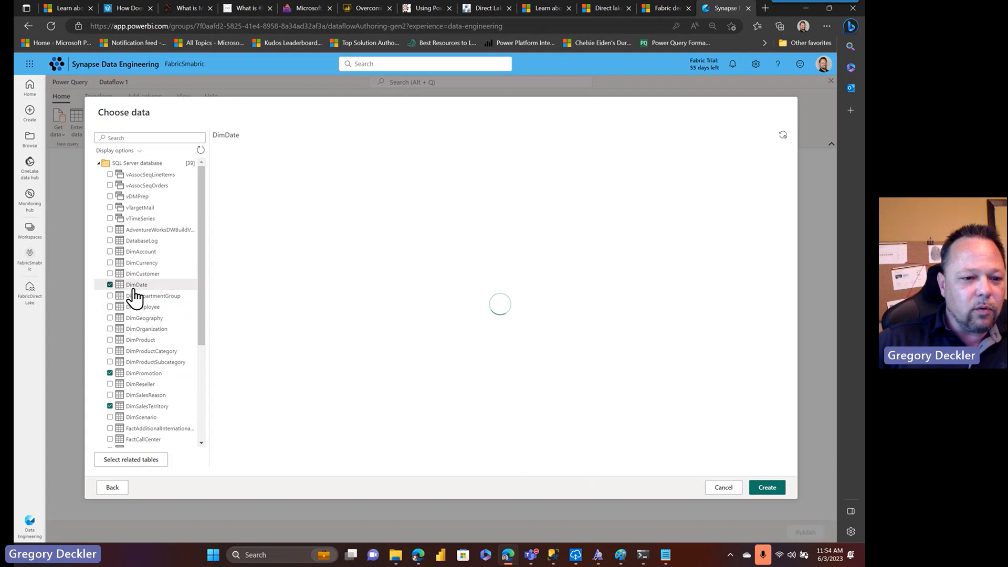
pyautogui.click(110, 273)
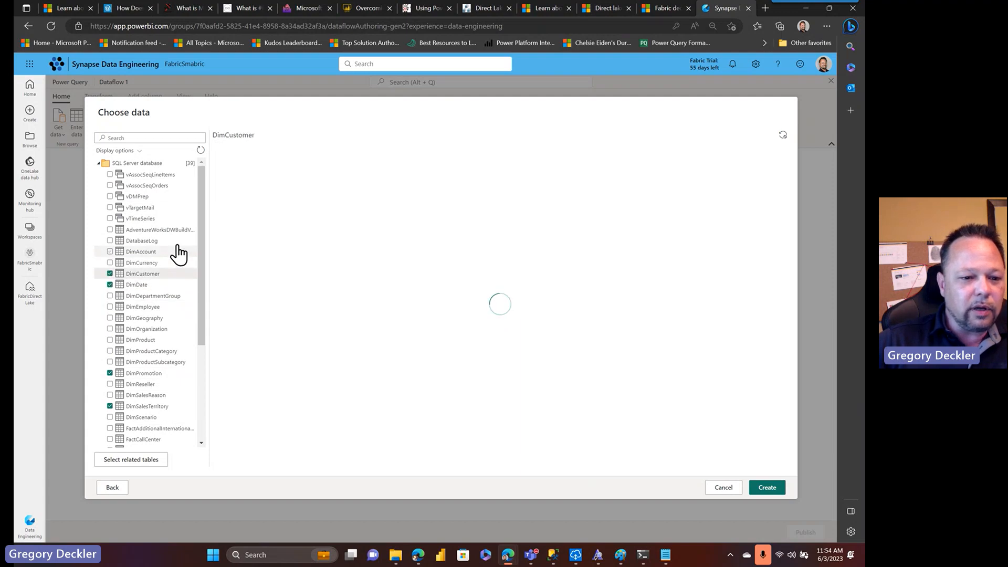
pyautogui.scroll(-5, 176, 252)
pyautogui.scroll(3, 177, 253)
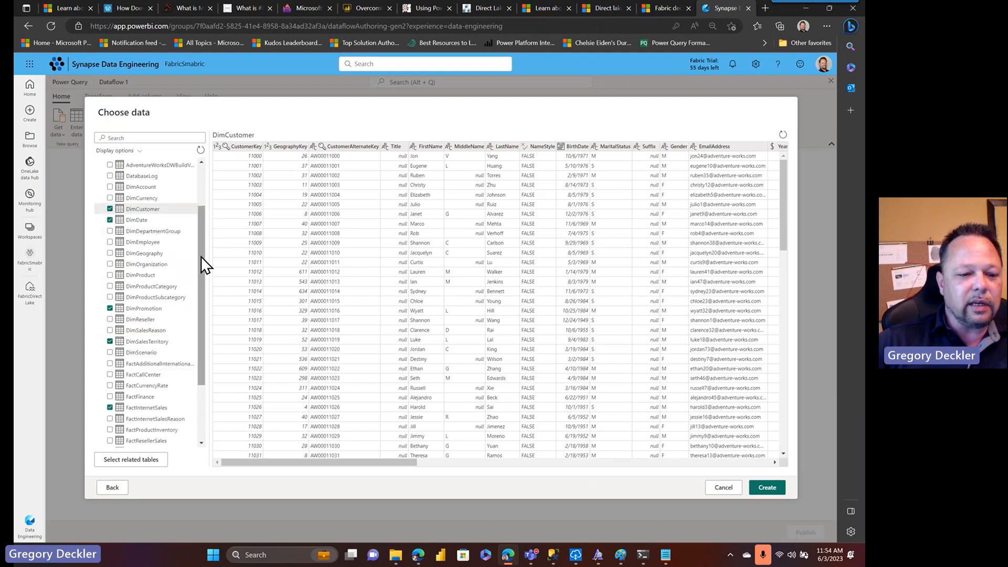
pyautogui.moveTo(201, 256); pyautogui.dragTo(197, 324)
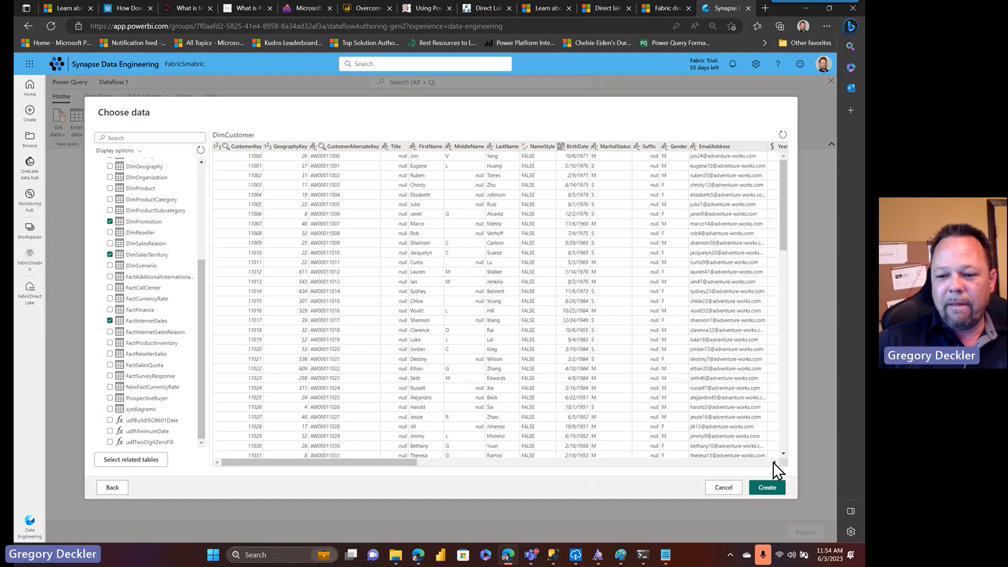
pyautogui.click(767, 486)
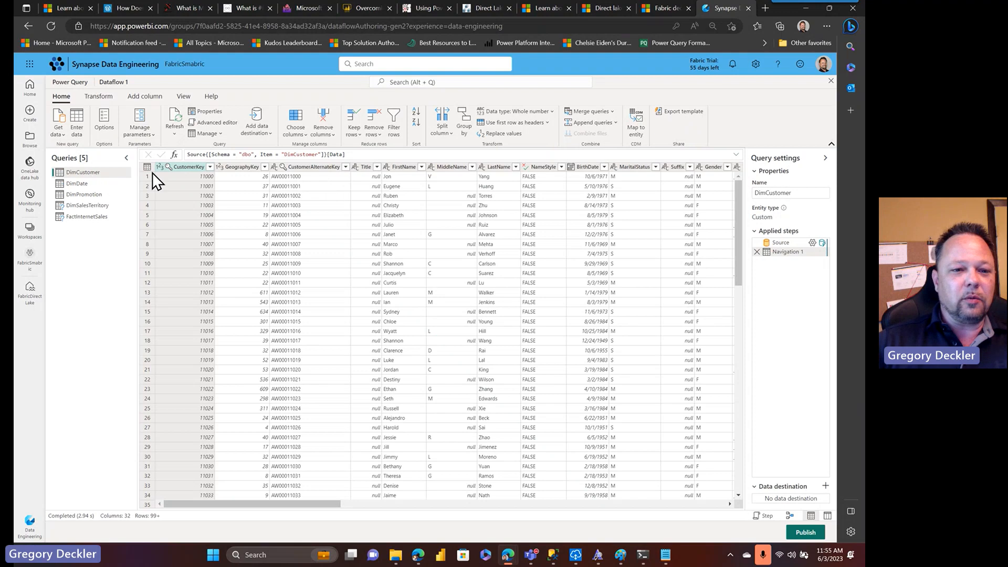
# Set the DimCustomer query's data destination to a new table in the FabricDirectLake lakehouse of the FabricSmabric workspace, using the Replace update method.
pyautogui.click(268, 133)
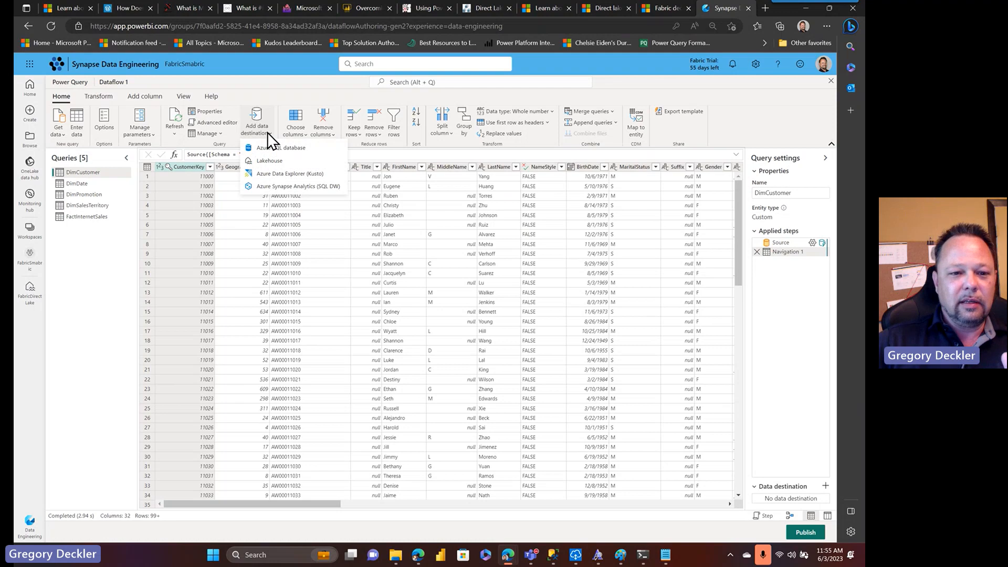
pyautogui.click(273, 162)
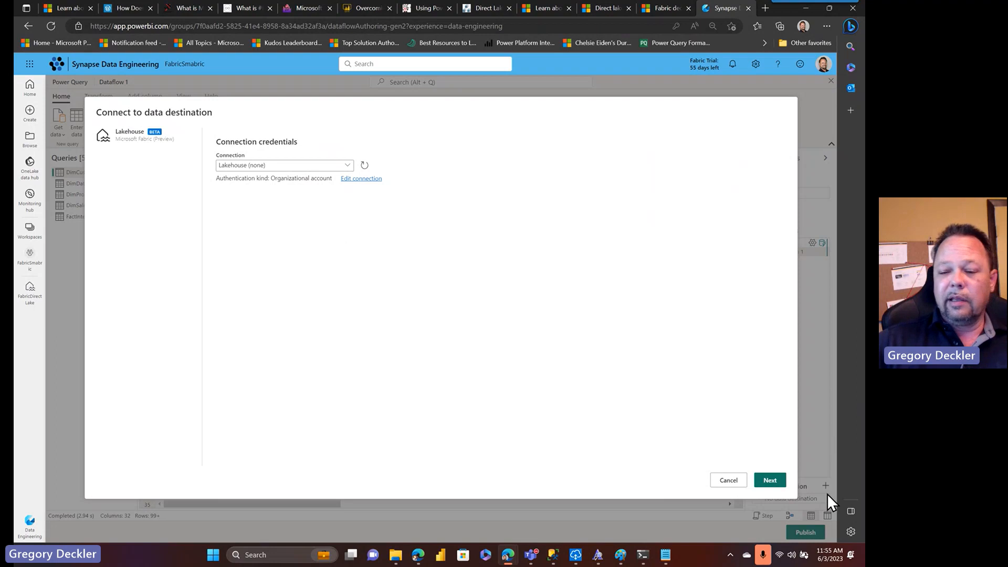
pyautogui.click(770, 481)
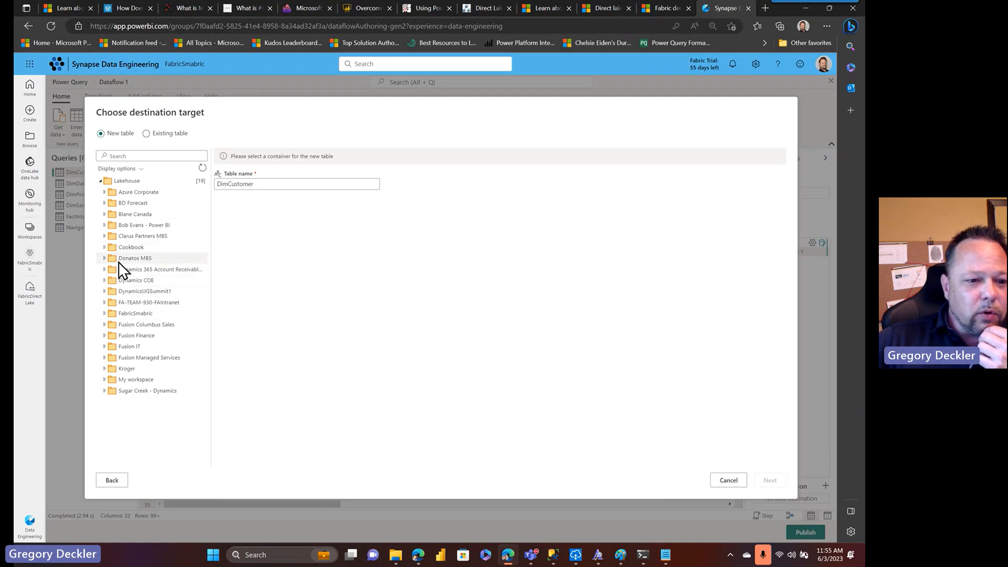
pyautogui.click(104, 313)
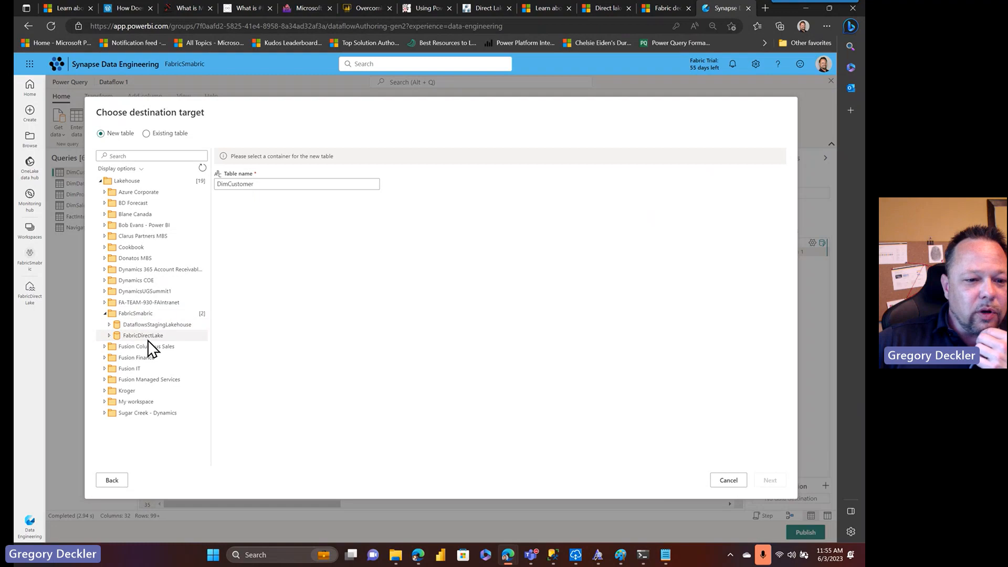
pyautogui.click(146, 335)
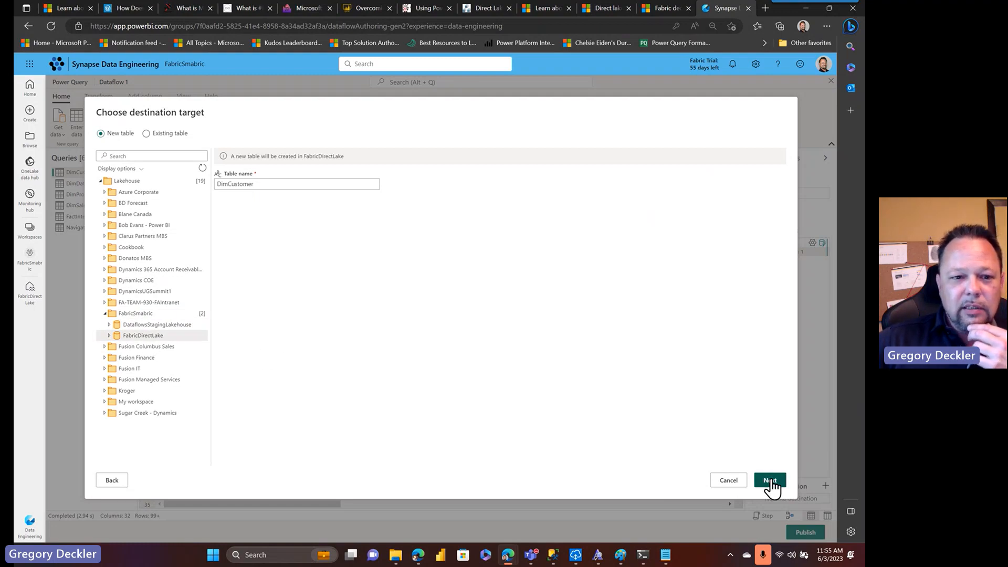
pyautogui.click(770, 480)
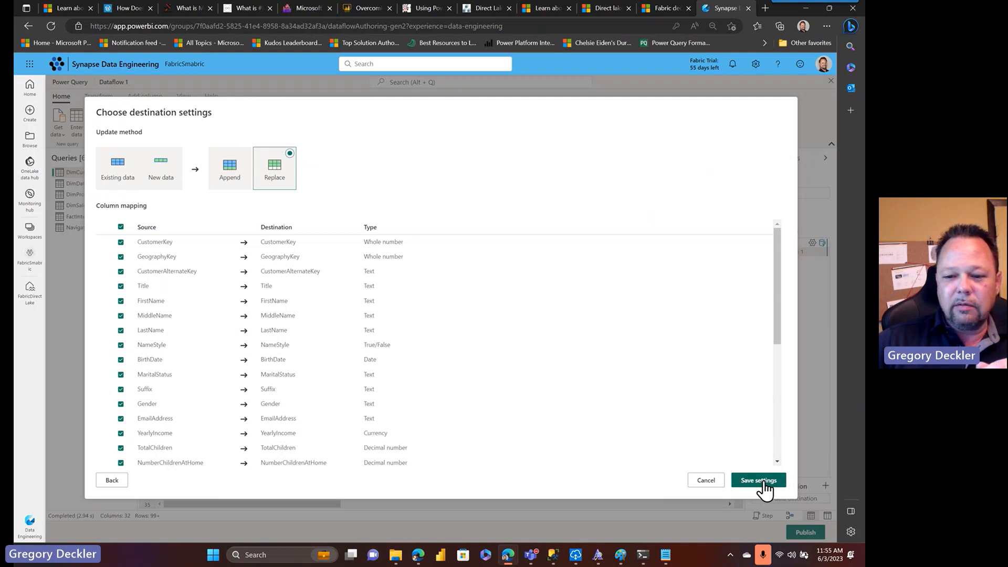
pyautogui.click(764, 481)
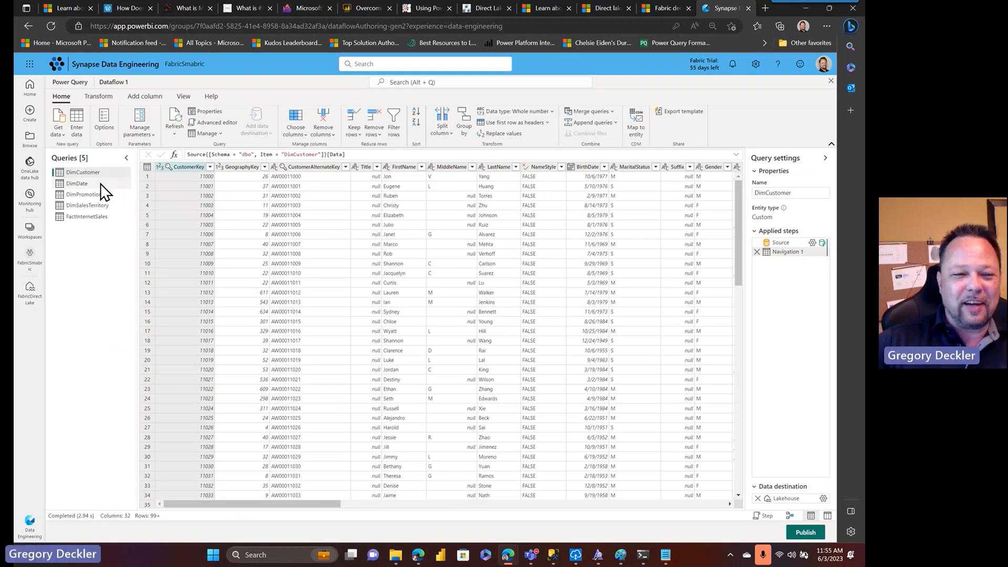
# Send the DimDate query to a new DimDate table in the FabricSmabric workspace's FabricDirectLake lakehouse, with the Replace update method.
pyautogui.click(100, 185)
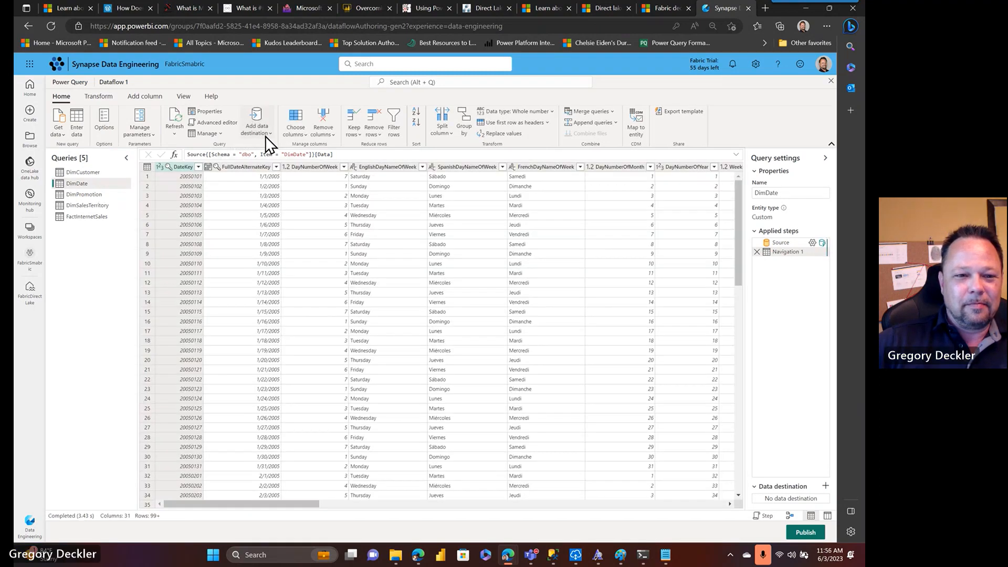
pyautogui.click(265, 137)
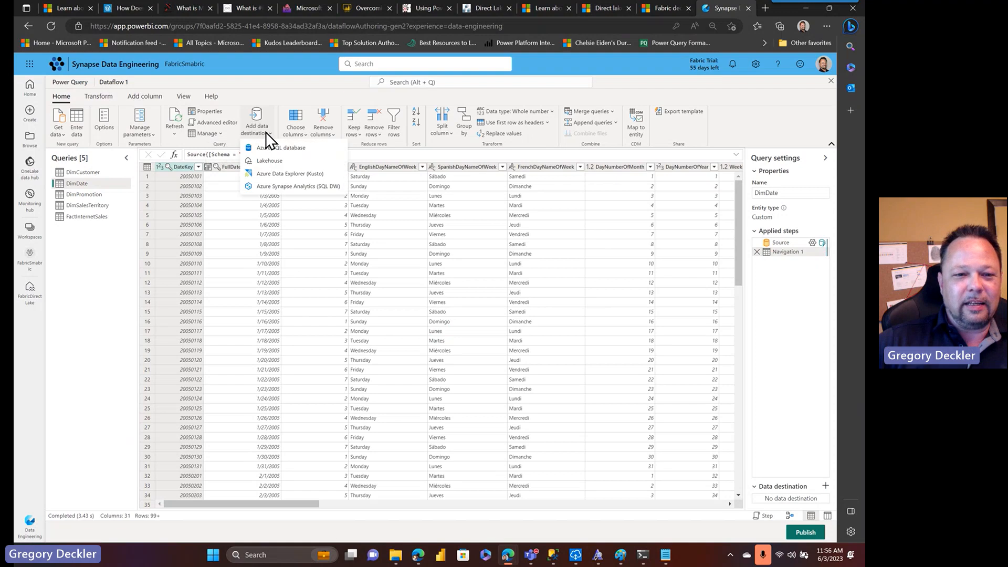
pyautogui.click(281, 162)
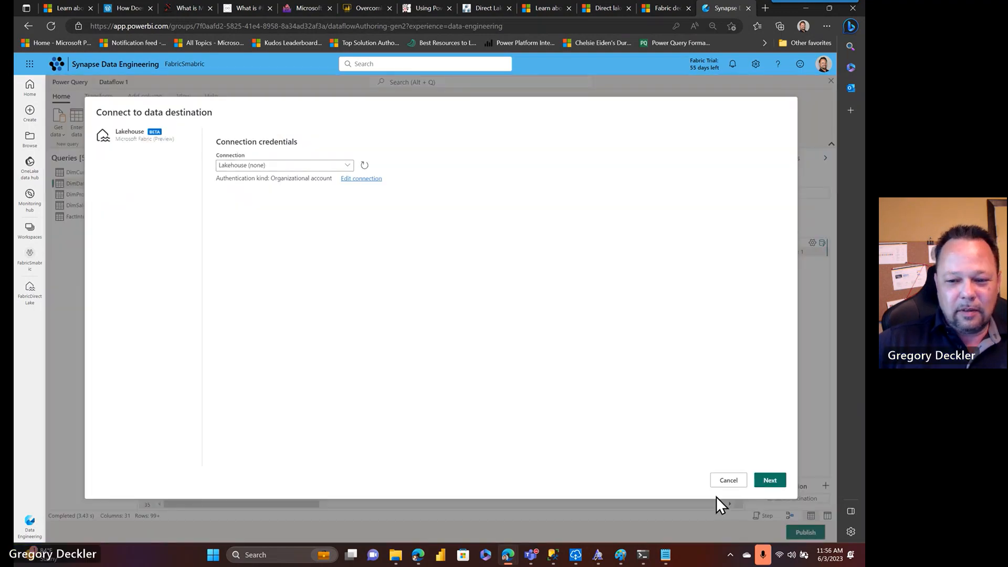
pyautogui.click(771, 480)
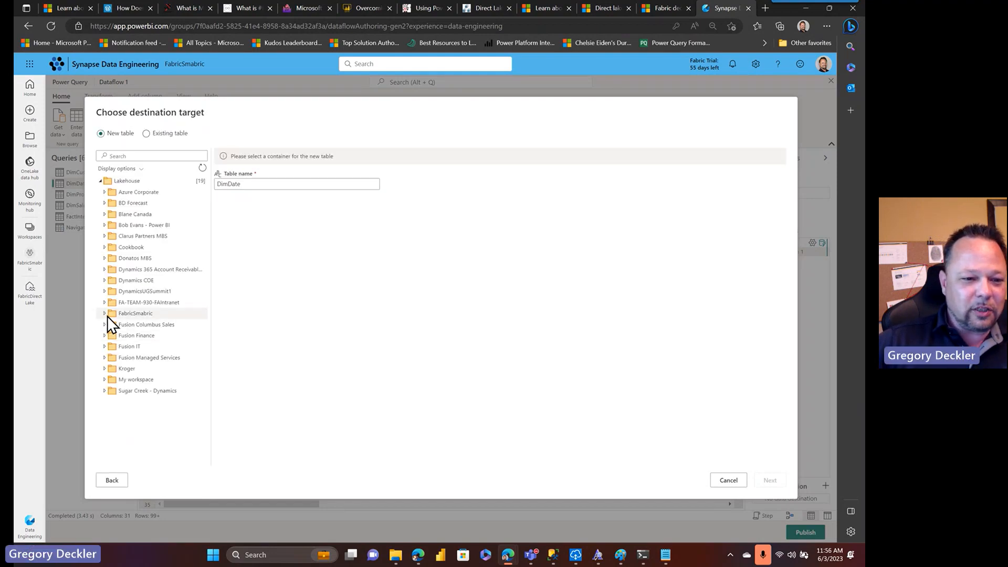
pyautogui.click(105, 313)
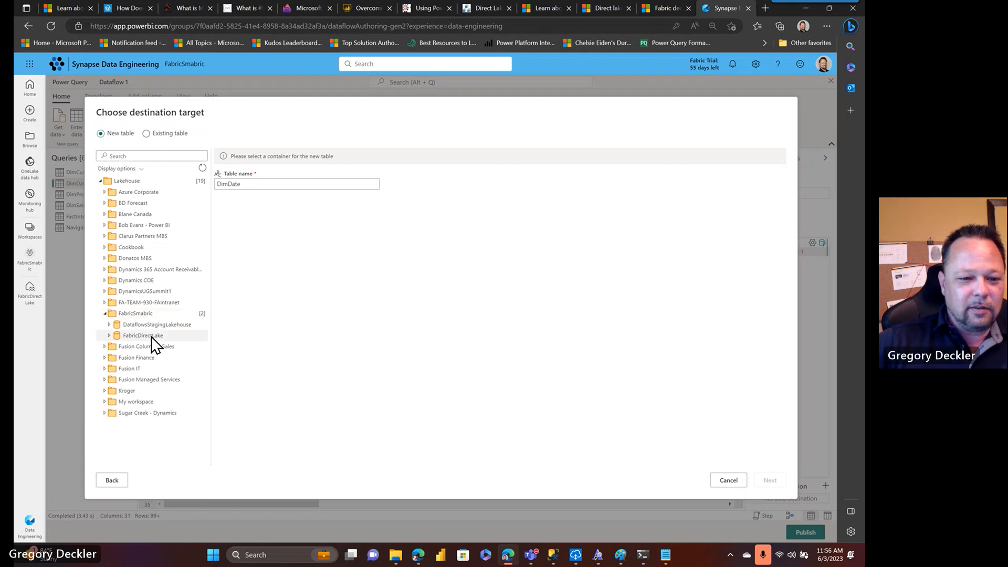
pyautogui.click(151, 338)
pyautogui.click(772, 481)
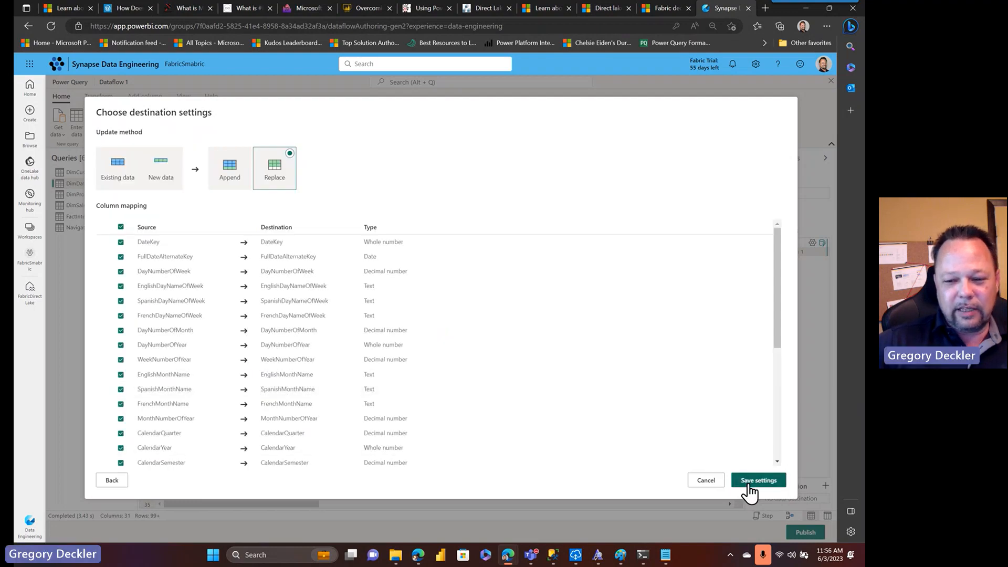
pyautogui.click(756, 480)
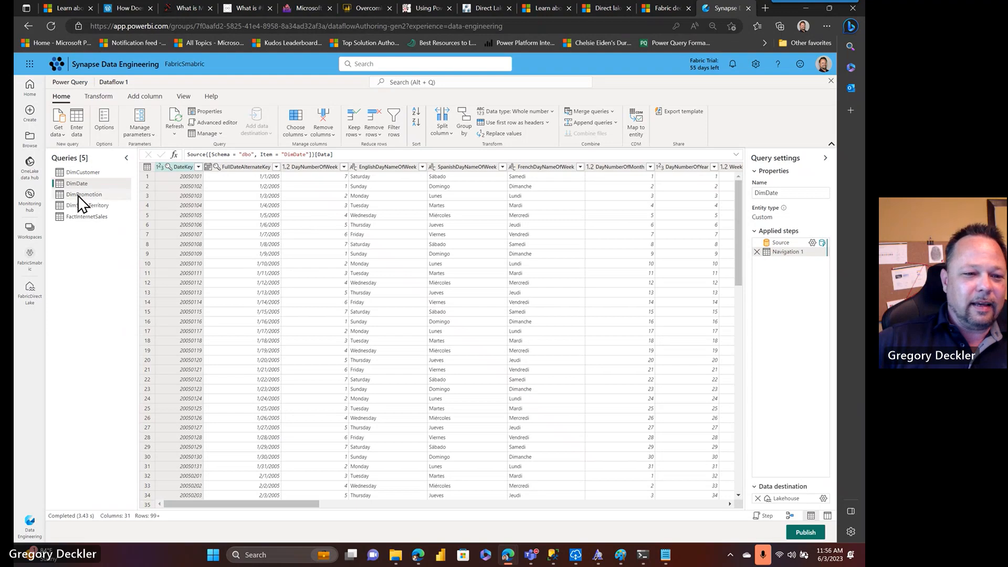
# Add a lakehouse destination to the DimPromotion query, targeting a new table in FabricDirectLake under FabricSmabric with the Replace update method.
pyautogui.click(79, 195)
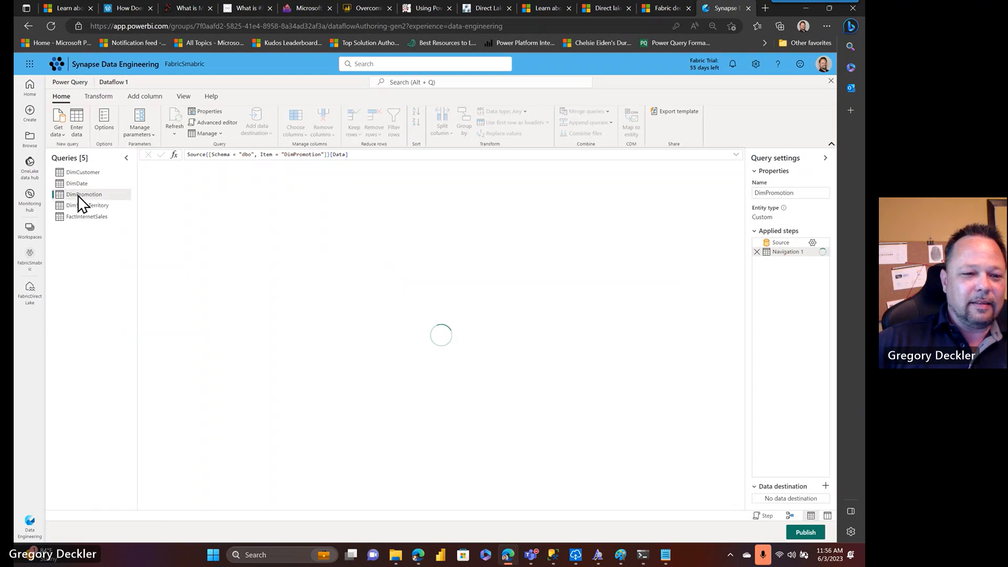
pyautogui.click(266, 136)
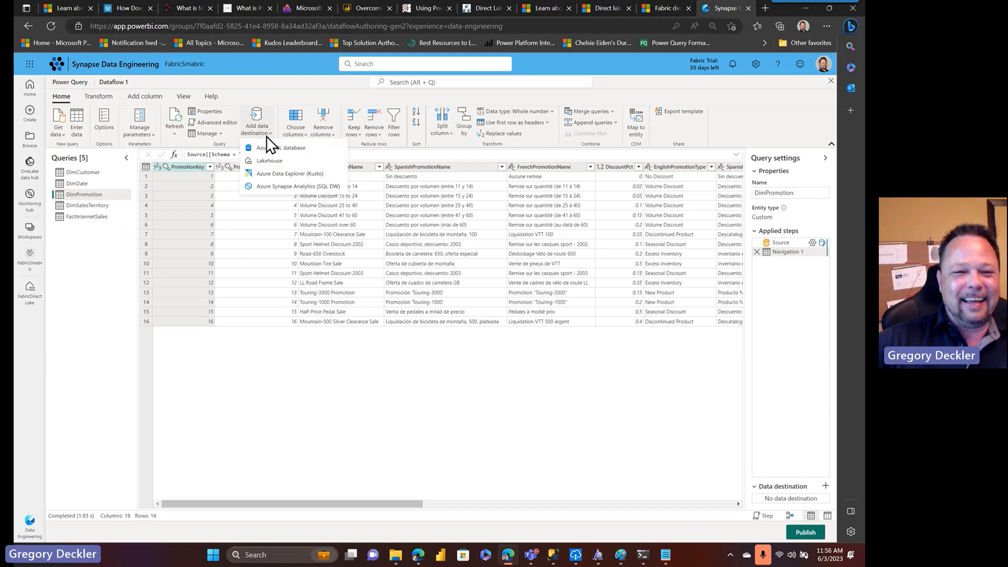
pyautogui.click(279, 163)
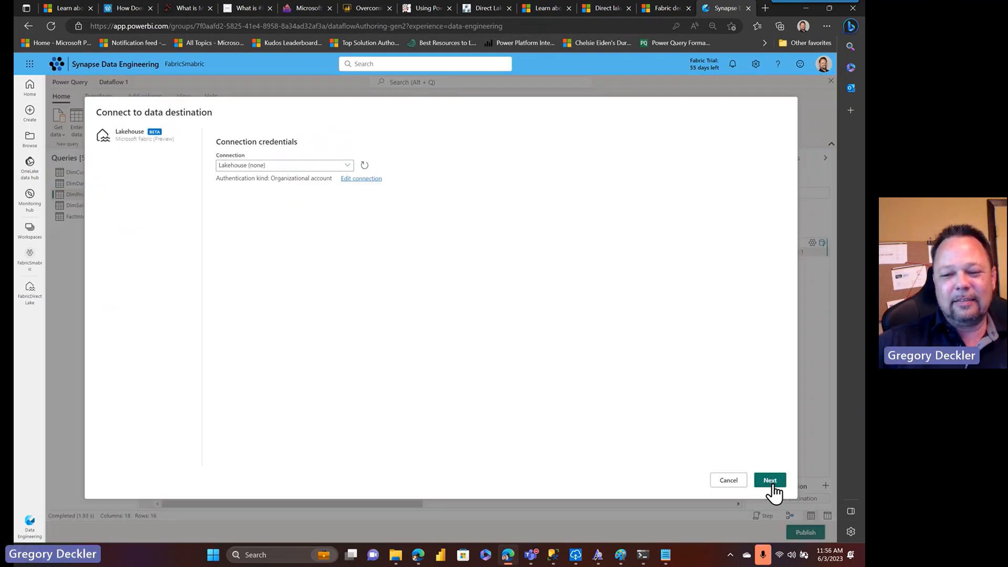
pyautogui.click(770, 481)
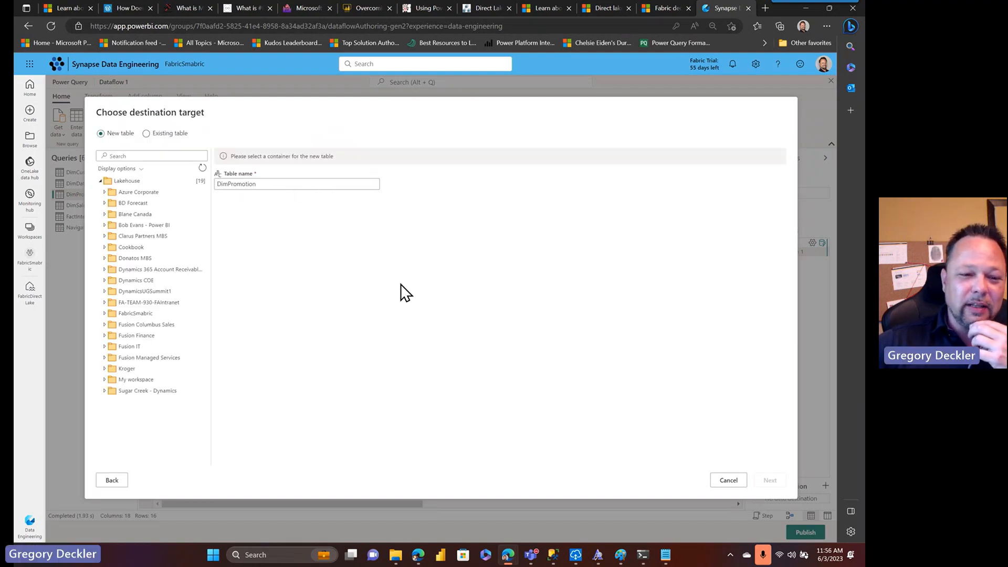
pyautogui.click(103, 314)
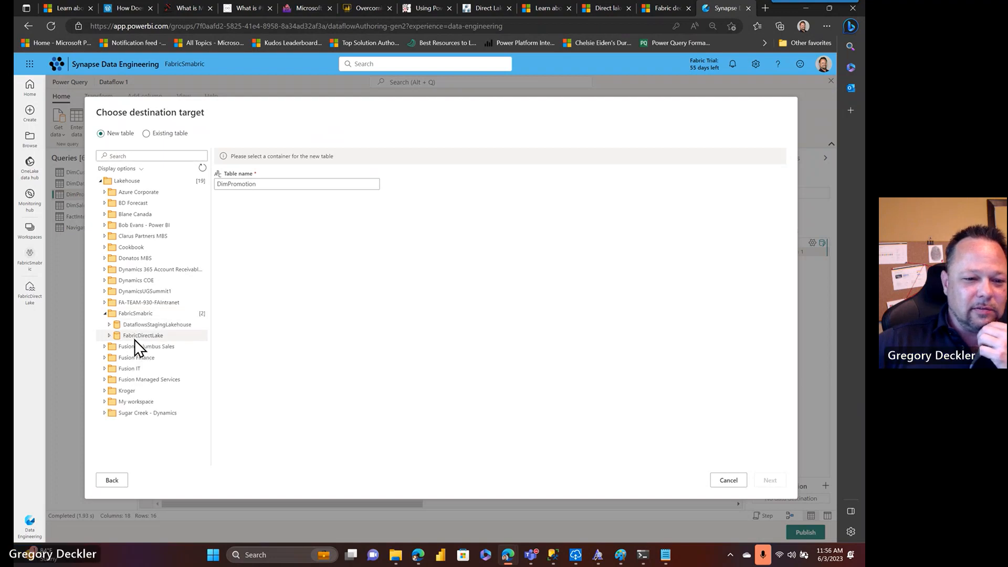
pyautogui.click(141, 335)
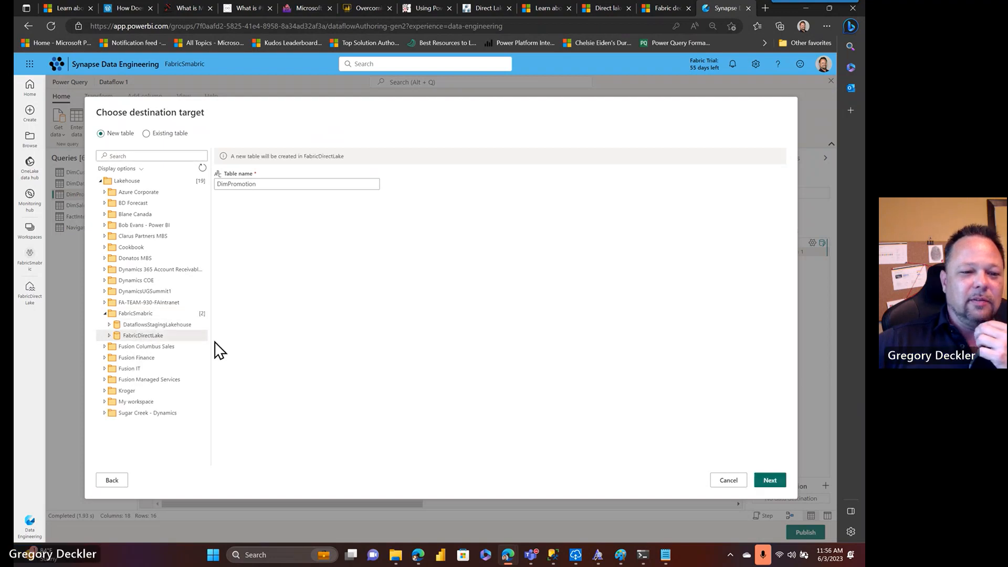
pyautogui.click(770, 479)
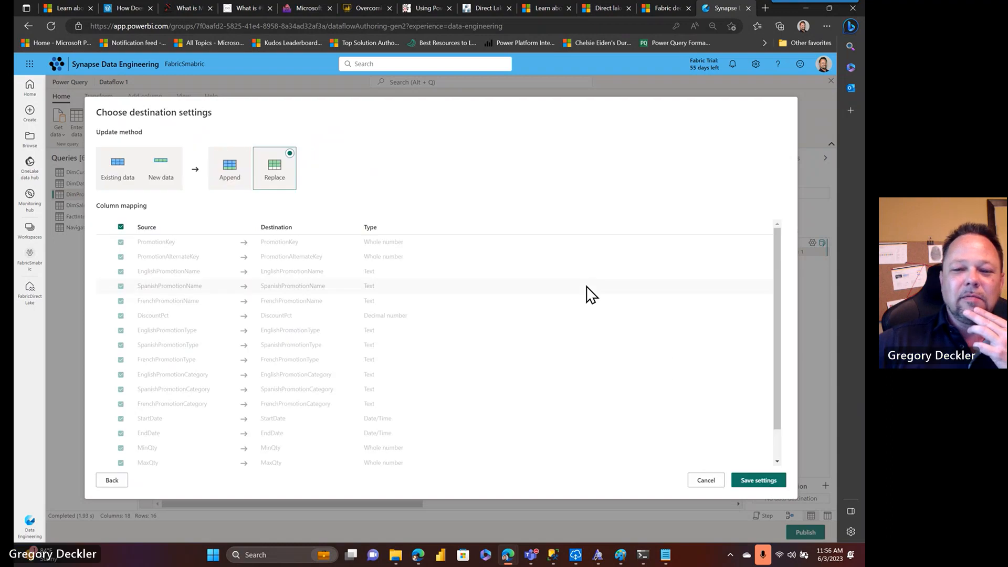
pyautogui.click(757, 480)
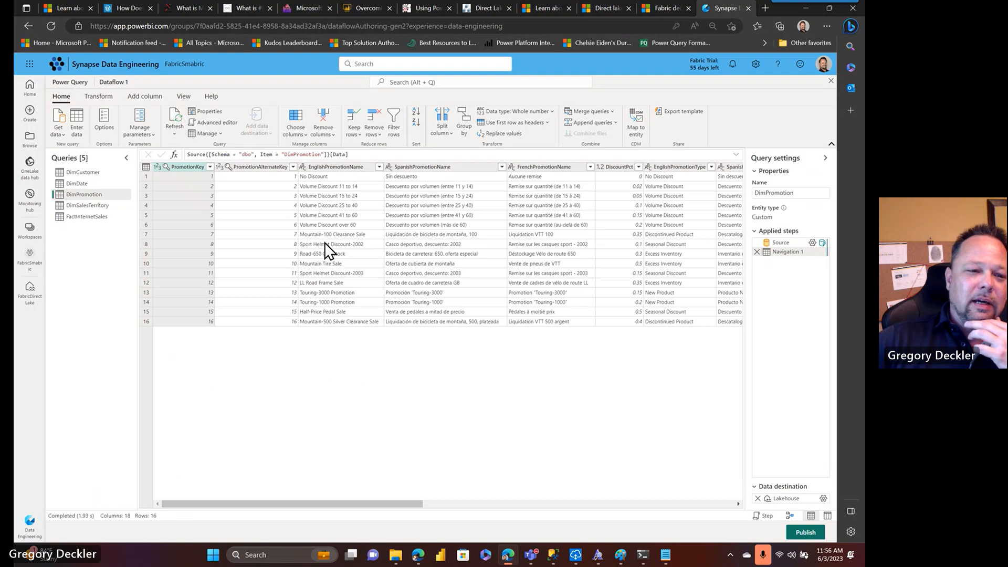
# Give the DimSalesTerritory query a new-table destination in FabricSmabric's FabricDirectLake lakehouse, keeping the Replace method and default column mapping.
pyautogui.click(87, 207)
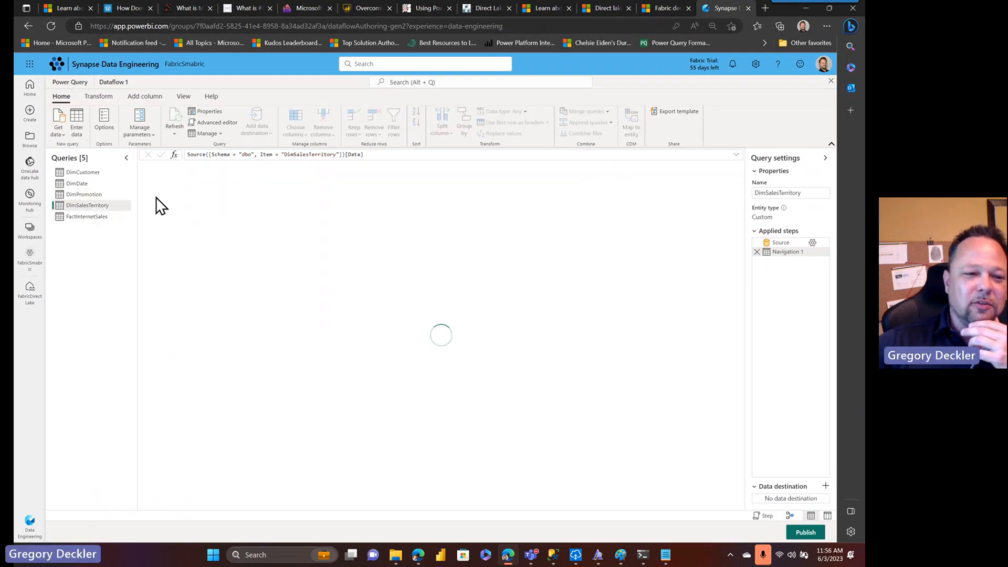
pyautogui.click(267, 135)
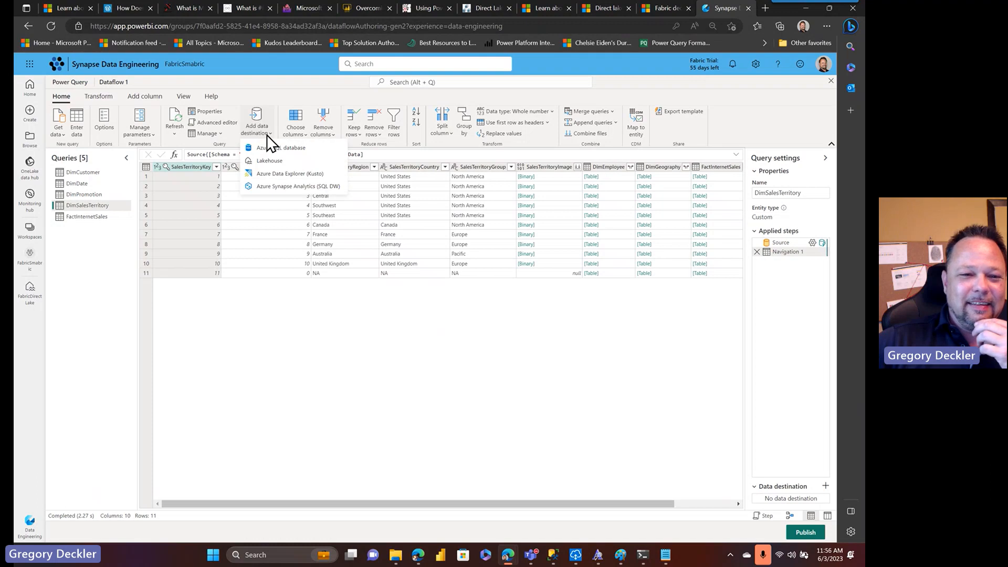
pyautogui.click(269, 160)
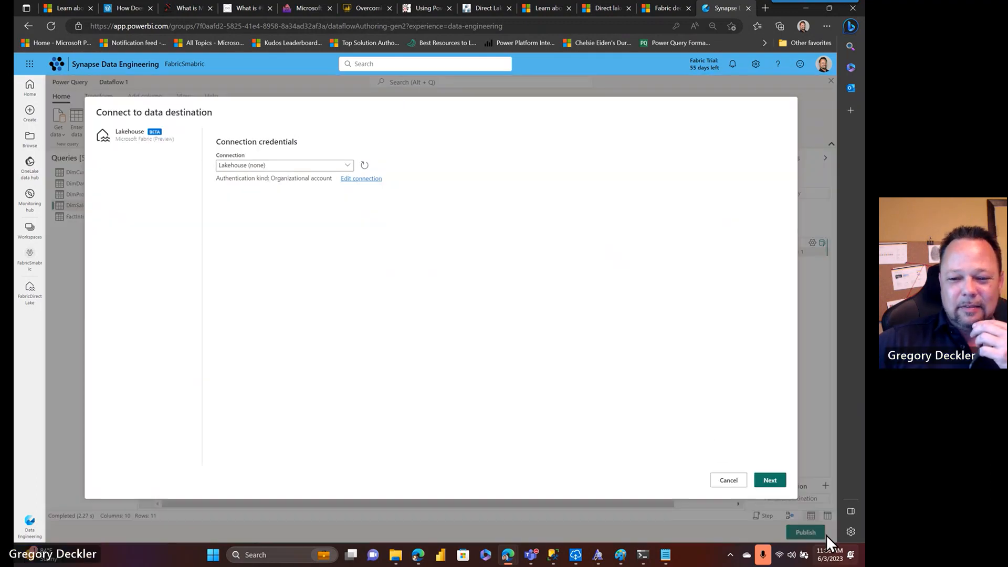
pyautogui.click(770, 480)
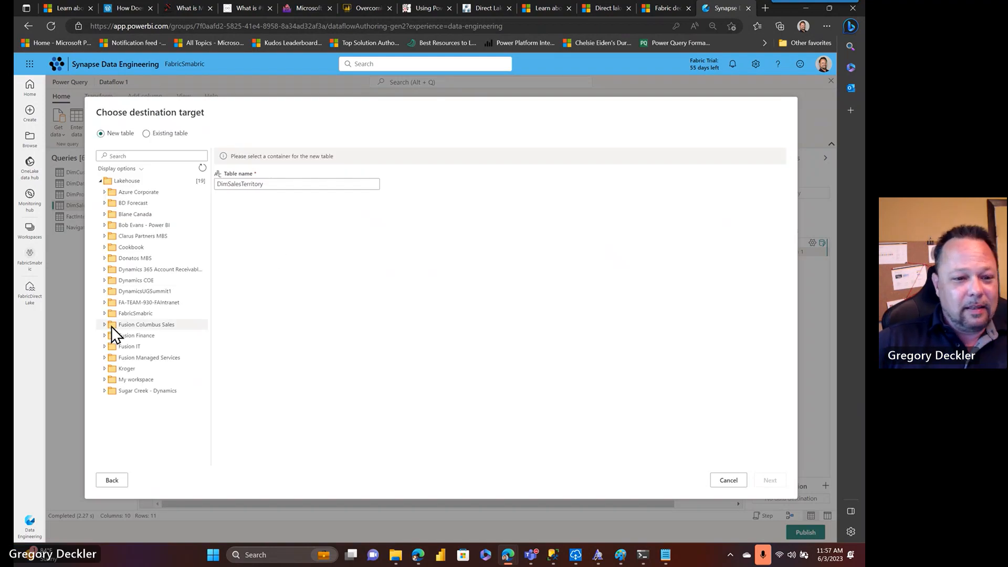
pyautogui.click(104, 313)
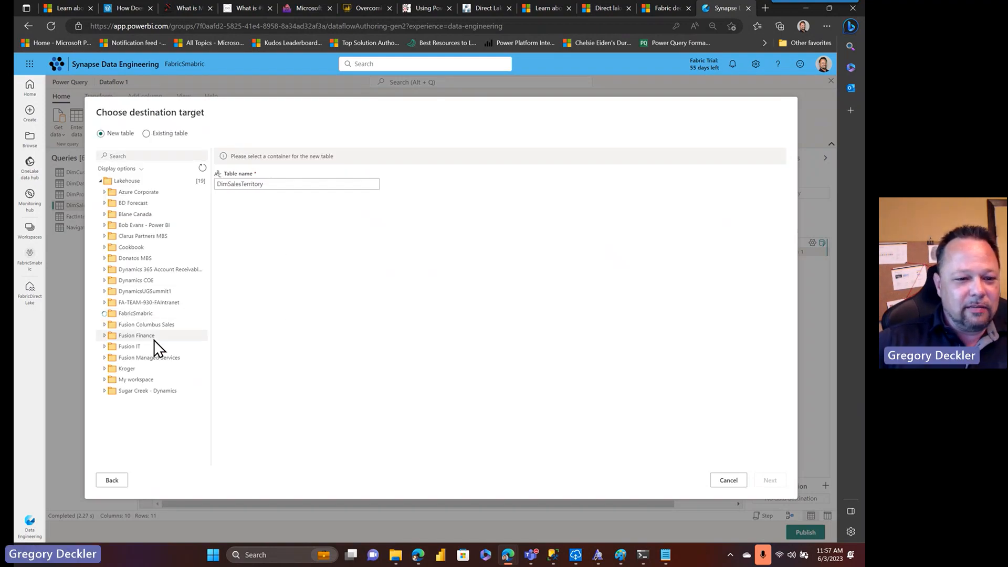
pyautogui.click(151, 338)
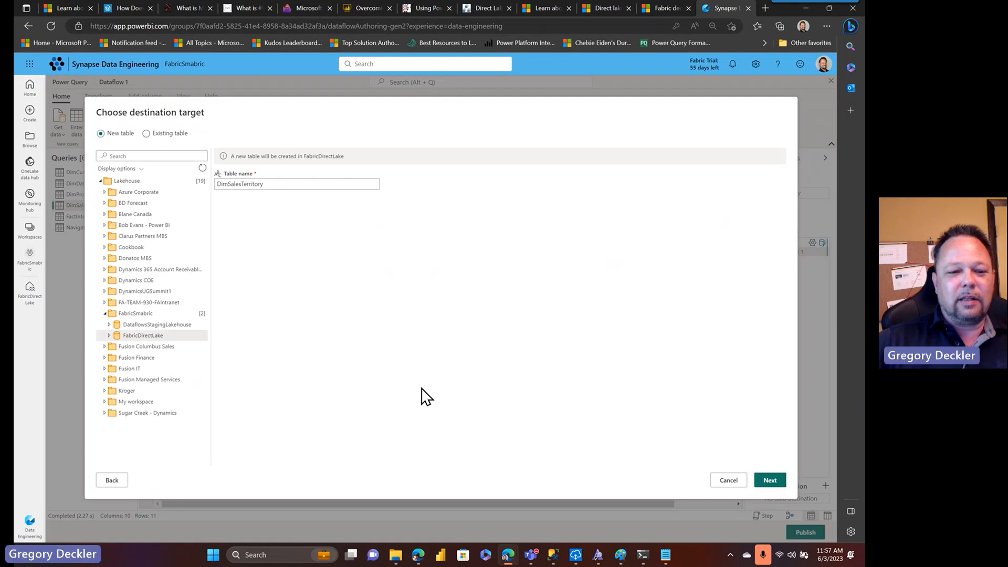
pyautogui.click(769, 481)
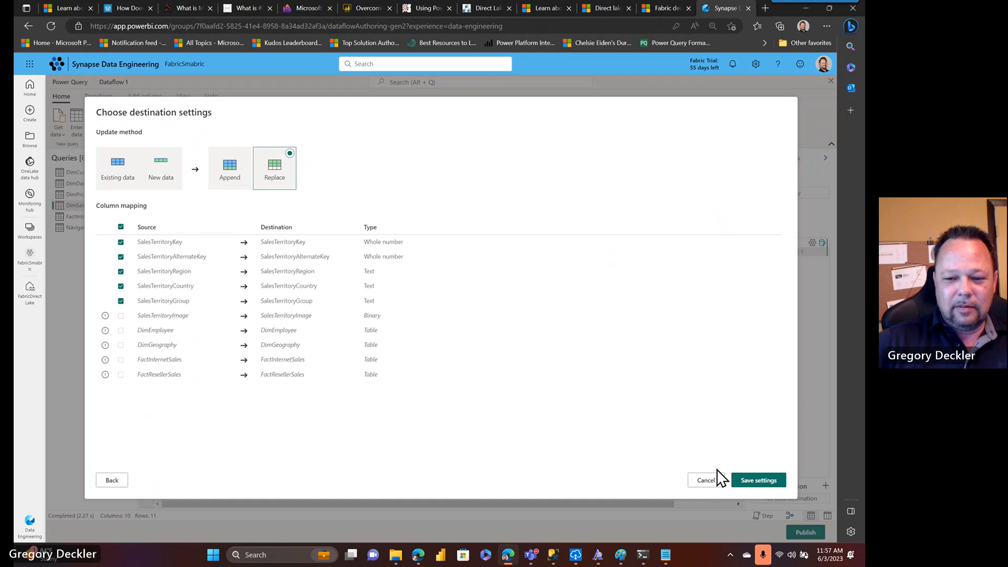
pyautogui.click(756, 480)
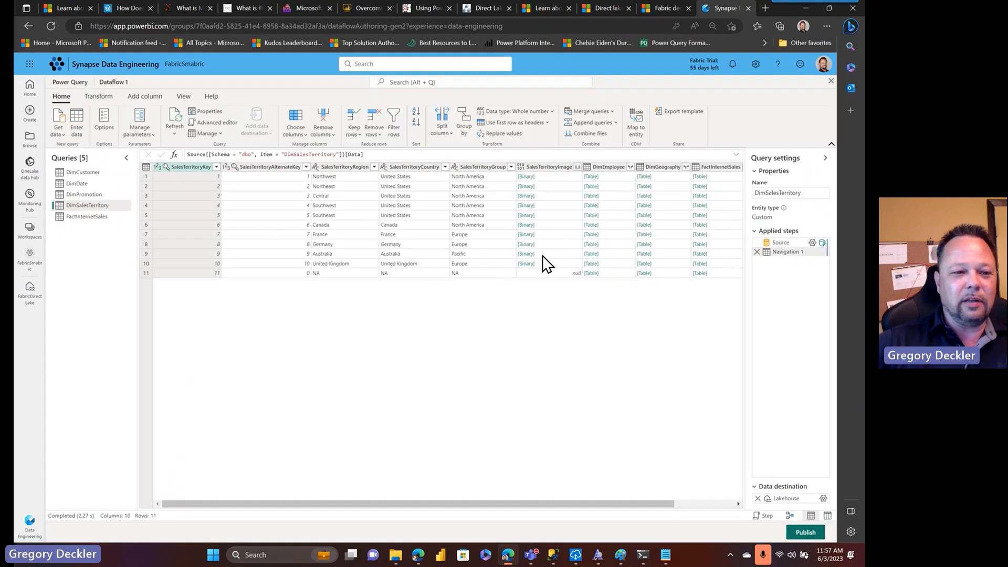
# Set the FactInternetSales query's destination to a new table in the FabricSmabric workspace's FabricDirectLake lakehouse, using the Replace update method.
pyautogui.click(89, 217)
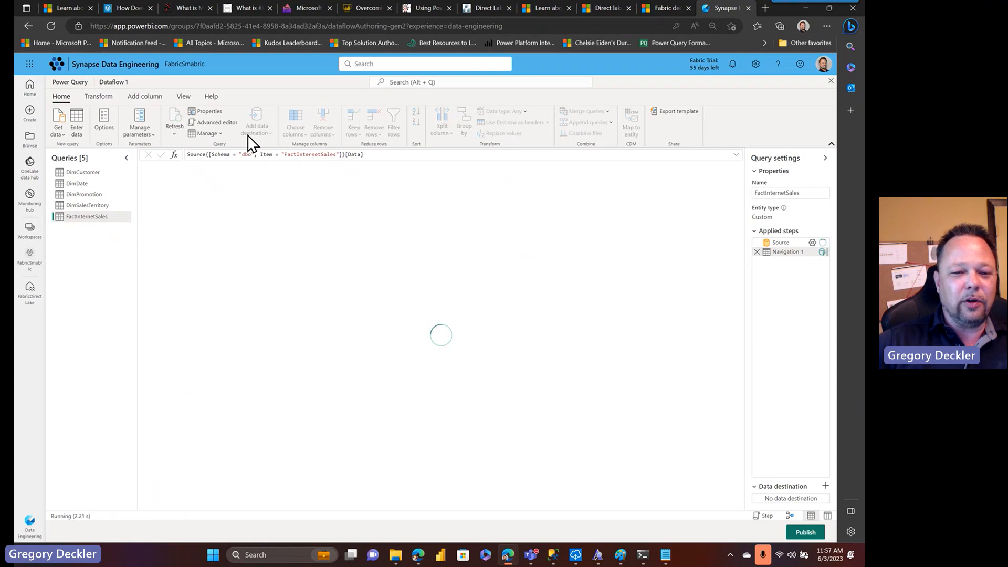
pyautogui.click(269, 133)
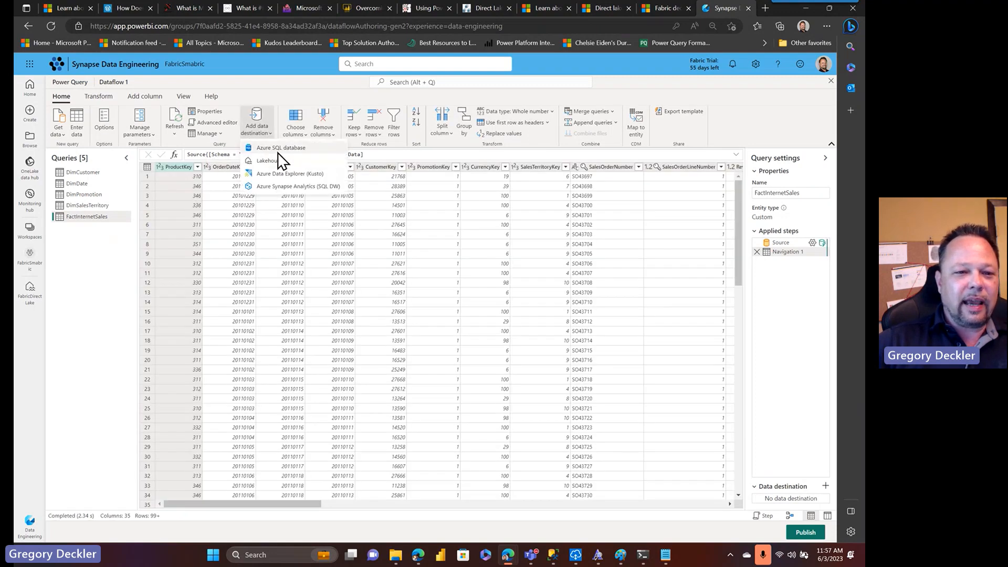
pyautogui.click(271, 160)
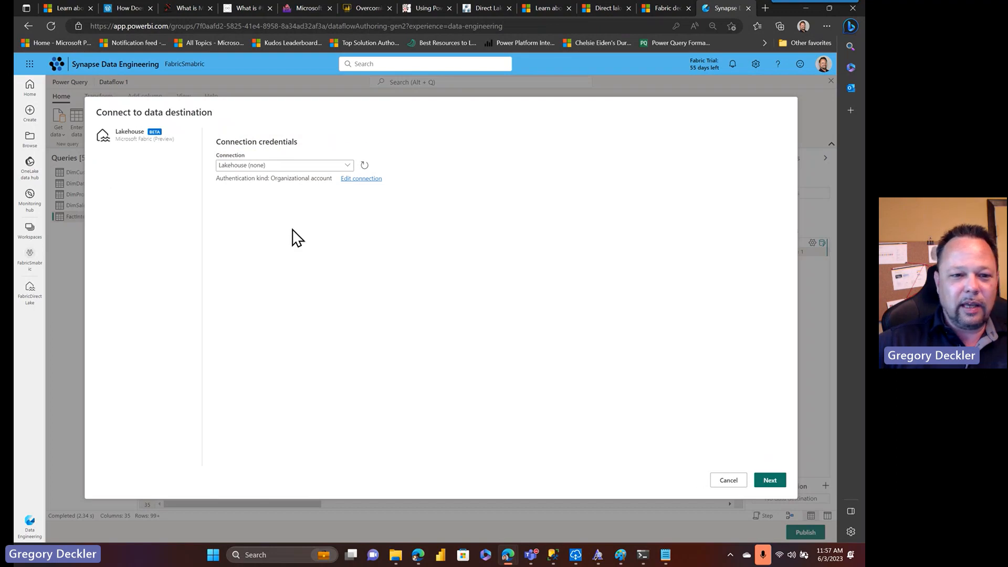
pyautogui.click(770, 481)
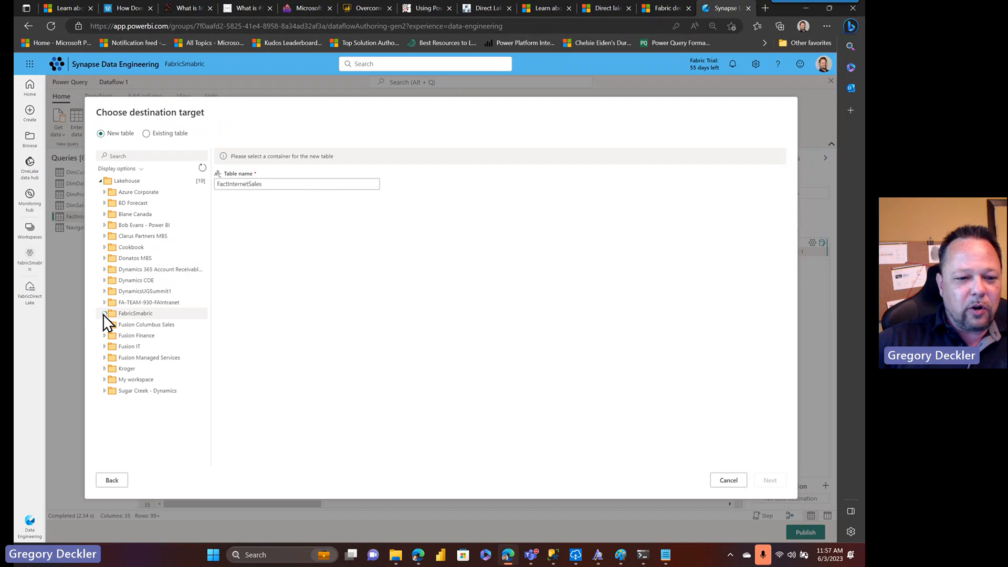
pyautogui.click(154, 333)
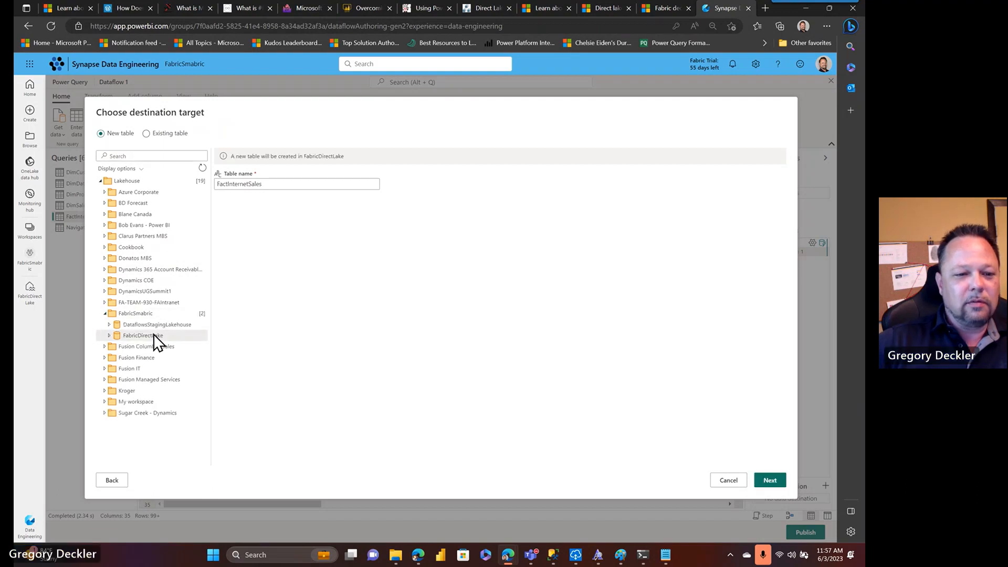
pyautogui.click(770, 480)
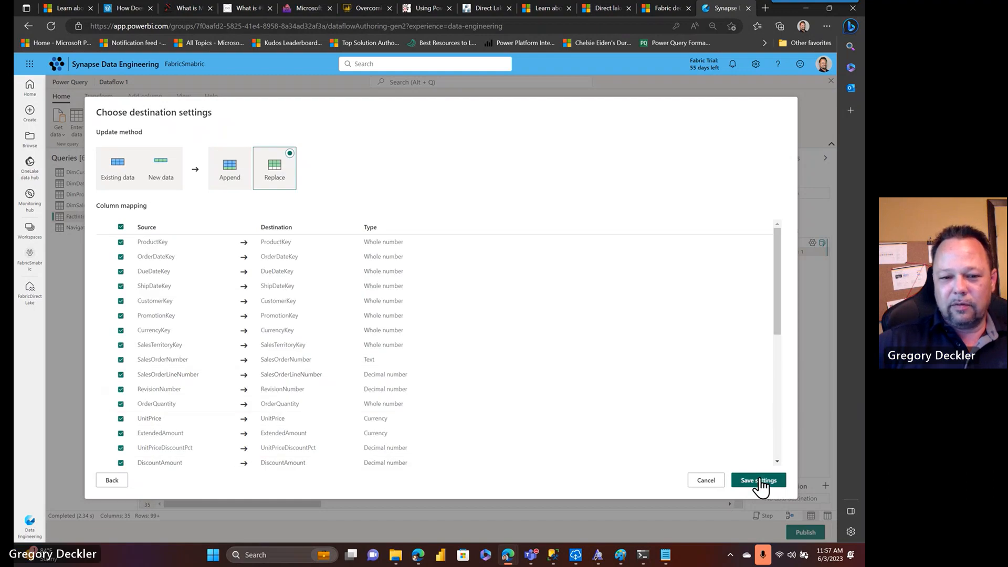
pyautogui.click(758, 480)
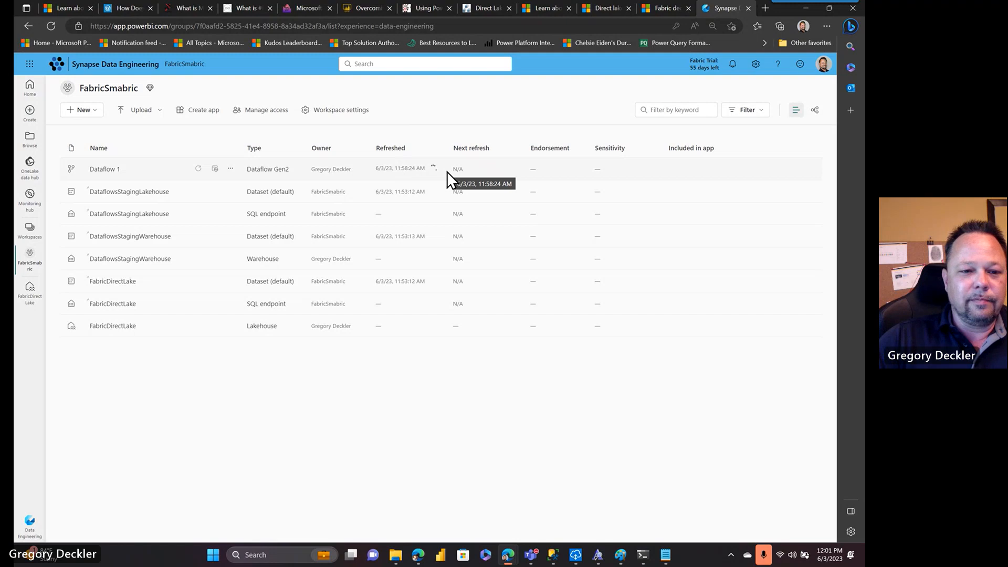
# Check the refresh history of Dataflow 1 in the FabricSmabric workspace, and close it again.
pyautogui.click(230, 169)
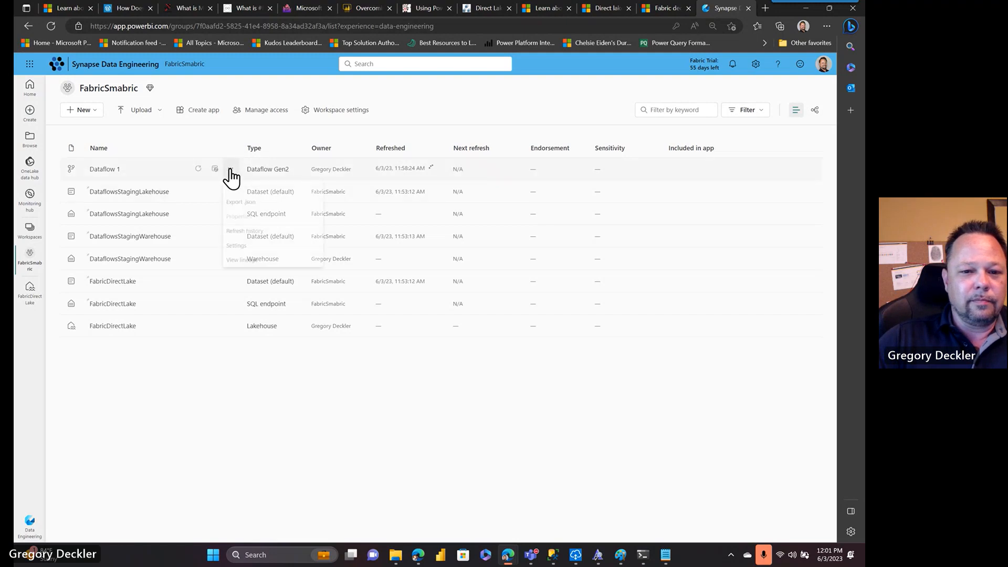
pyautogui.click(270, 235)
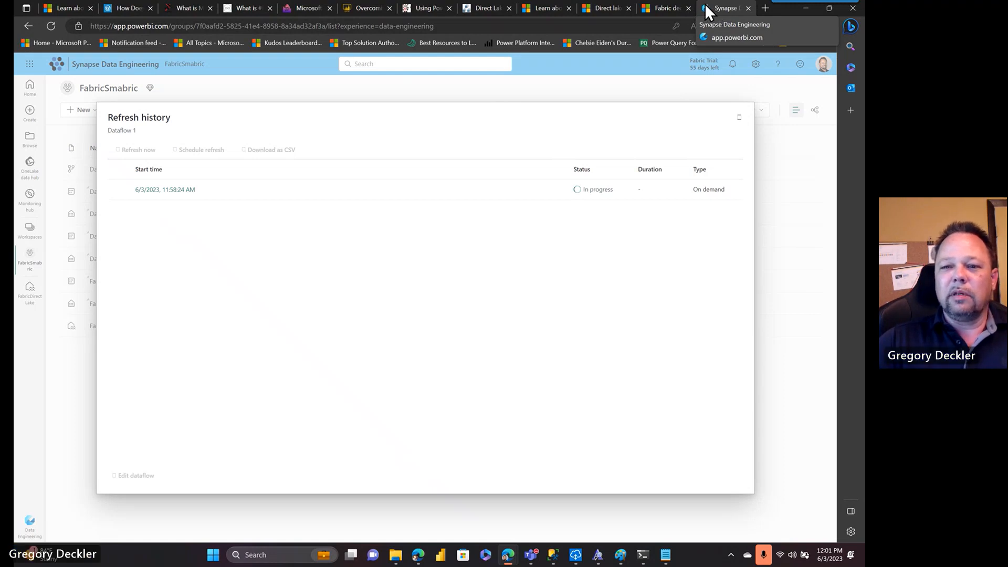
pyautogui.click(740, 119)
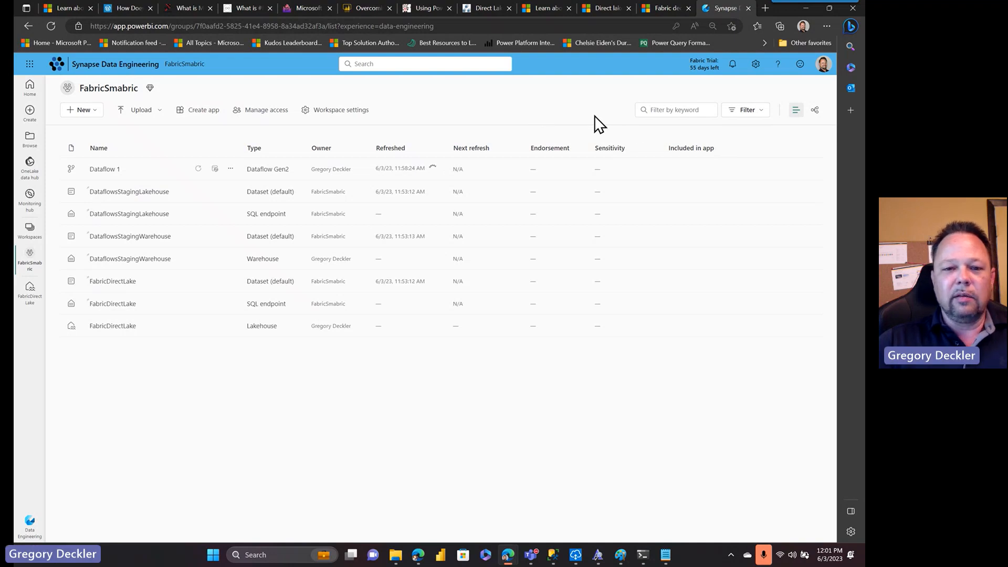
# Open the FabricDirectLake lakehouse in a duplicate browser tab and compare it with the dataflow's refresh status in the original tab.
pyautogui.rightClick(719, 8)
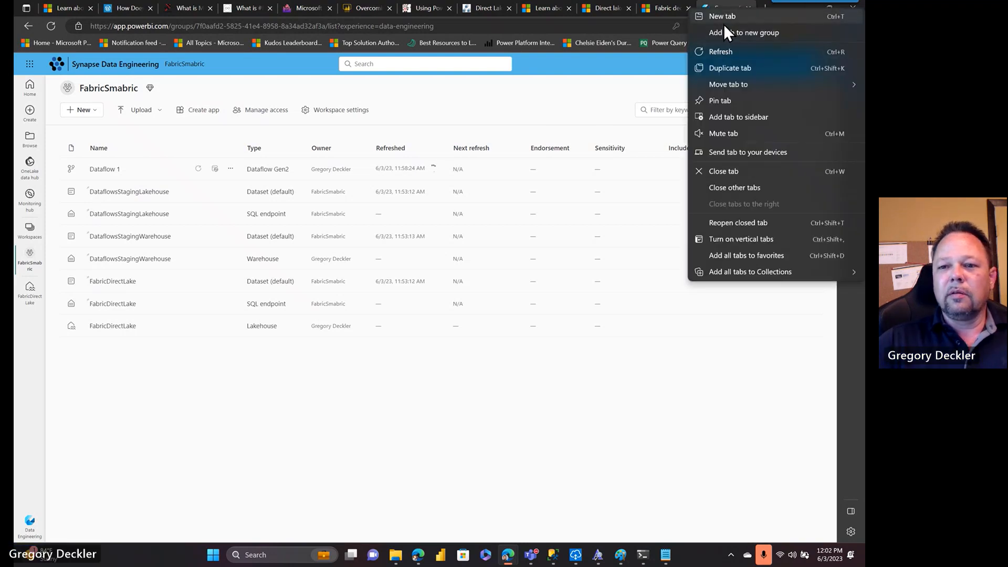
pyautogui.click(730, 68)
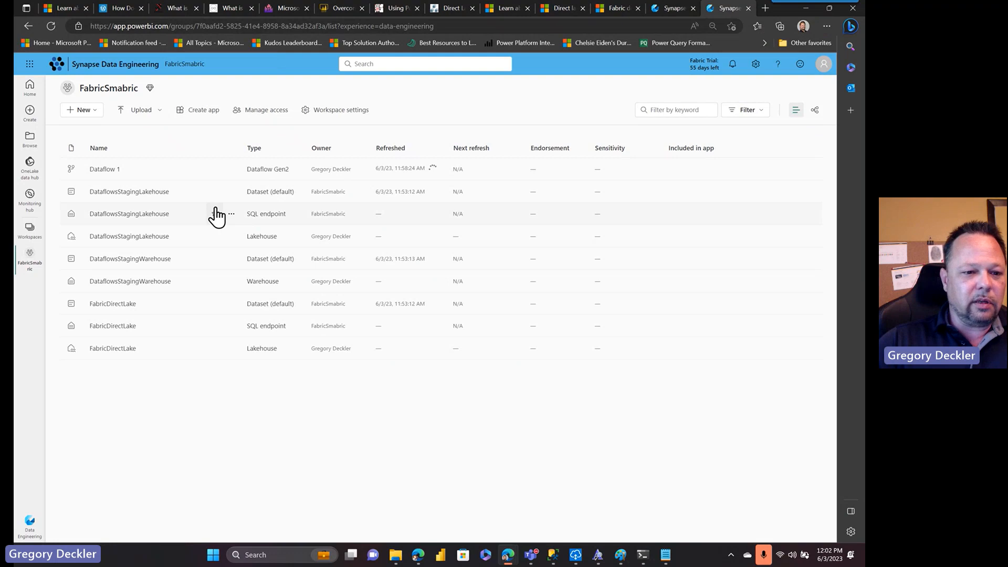
pyautogui.click(112, 349)
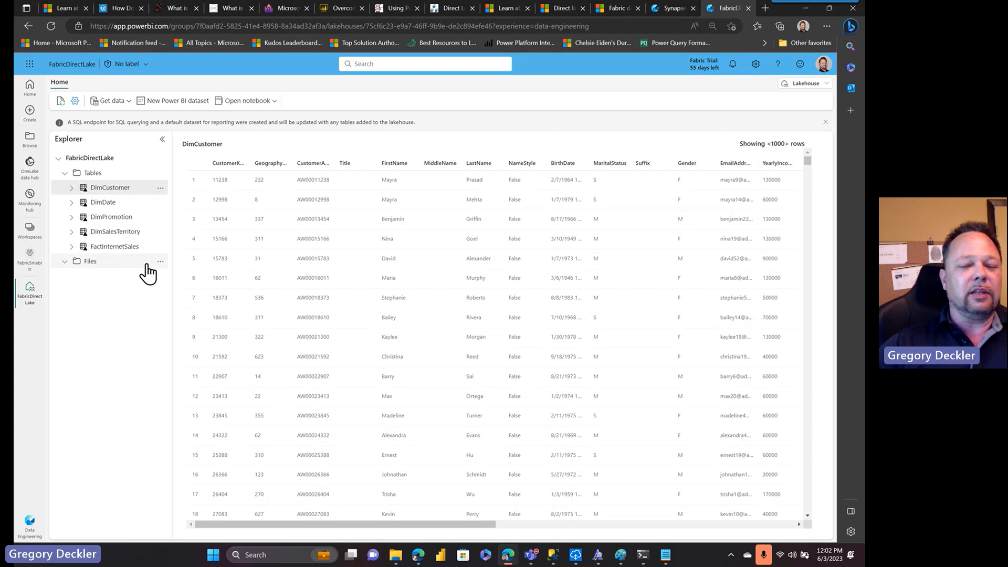
pyautogui.click(675, 8)
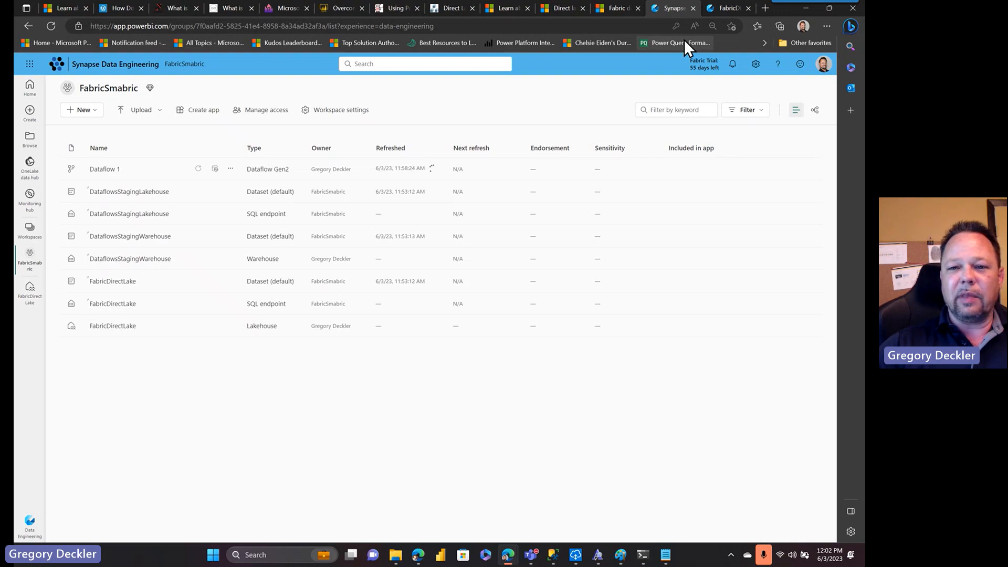
pyautogui.click(725, 9)
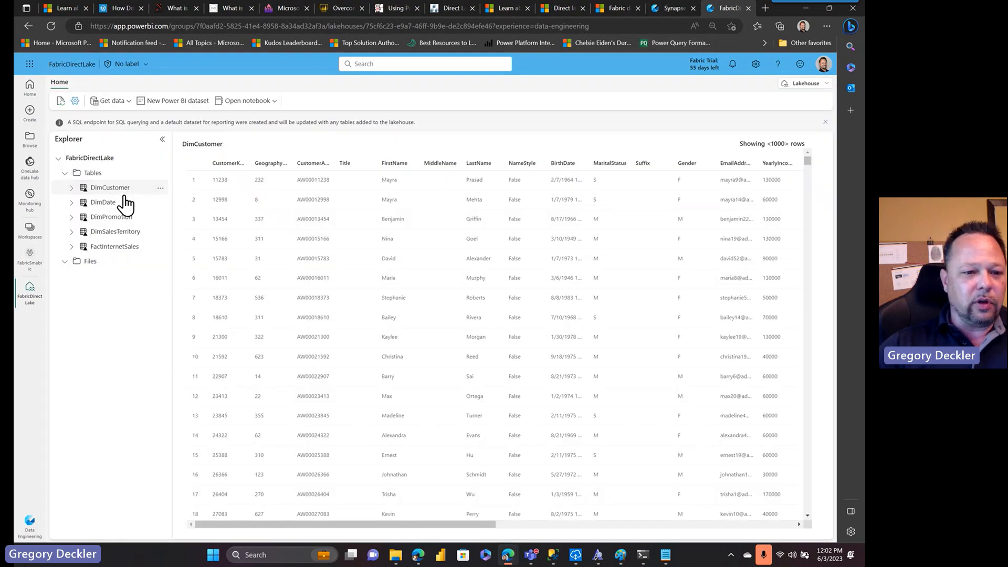
# Preview the data of the DimDate, DimPromotion, DimSalesTerritory and FactInternetSales tables in the lakehouse.
pyautogui.click(93, 206)
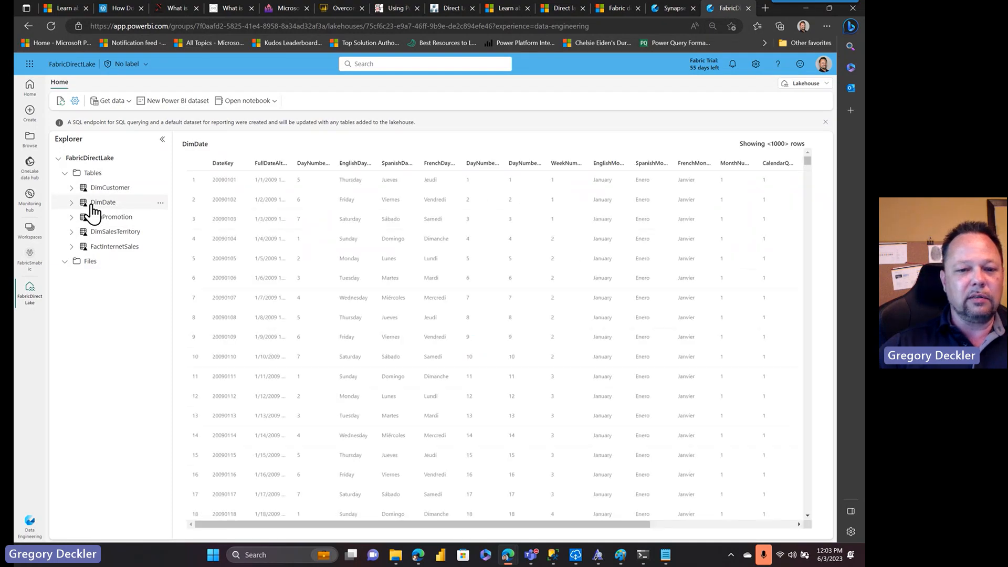
pyautogui.click(110, 221)
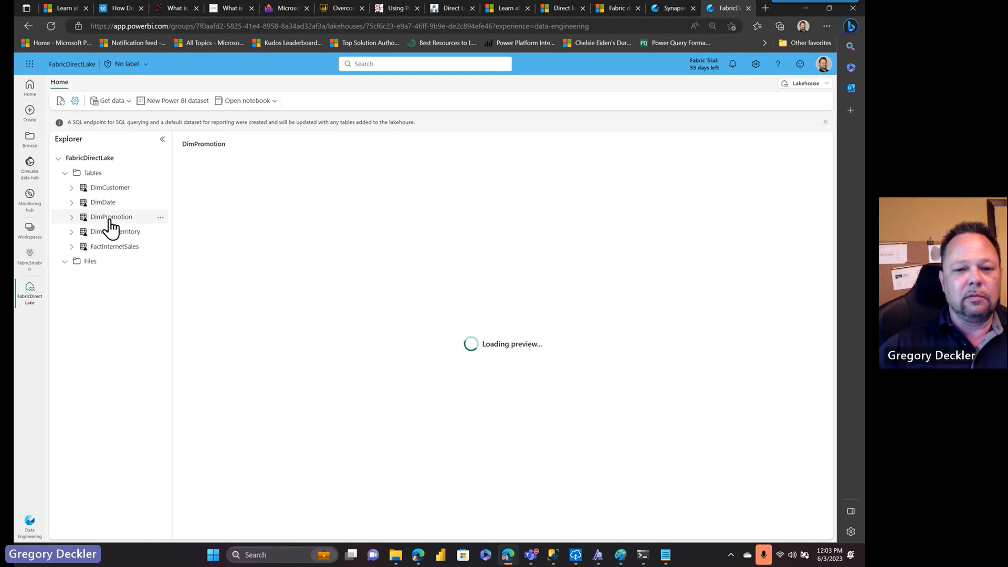
pyautogui.click(120, 232)
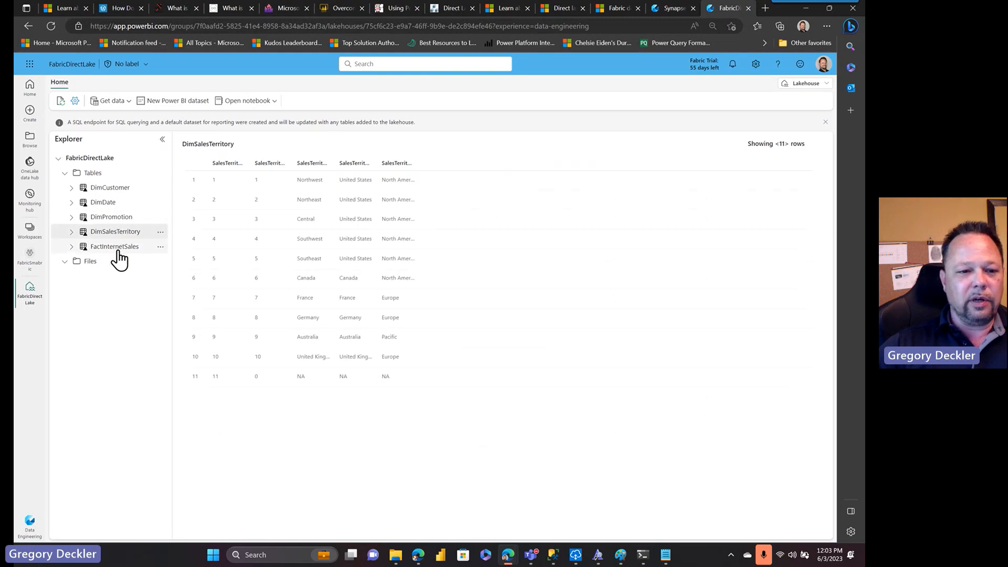
pyautogui.click(119, 248)
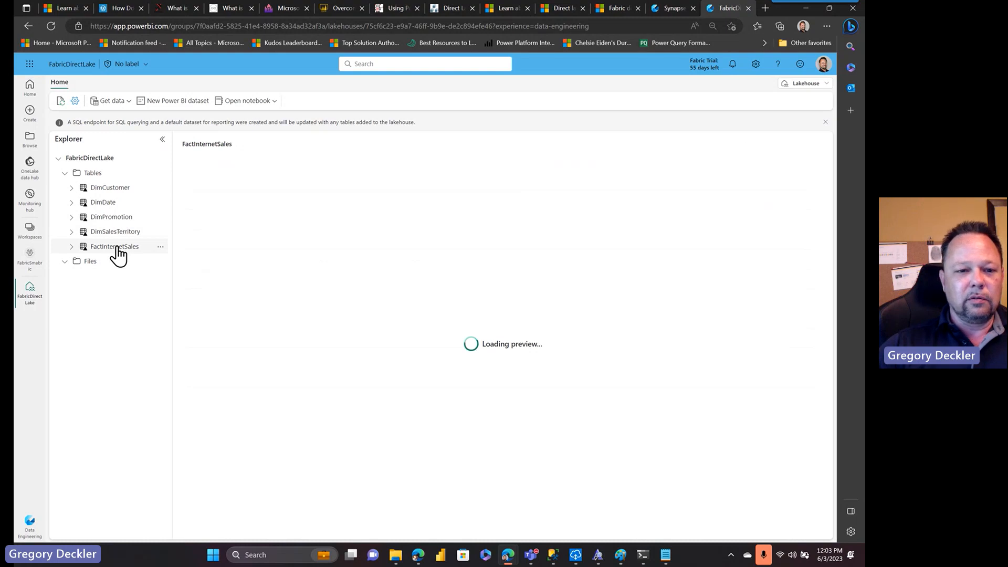
# Recheck the refresh status of Dataflow 1 in the workspace list and close the duplicate lakehouse browser tab.
pyautogui.click(672, 12)
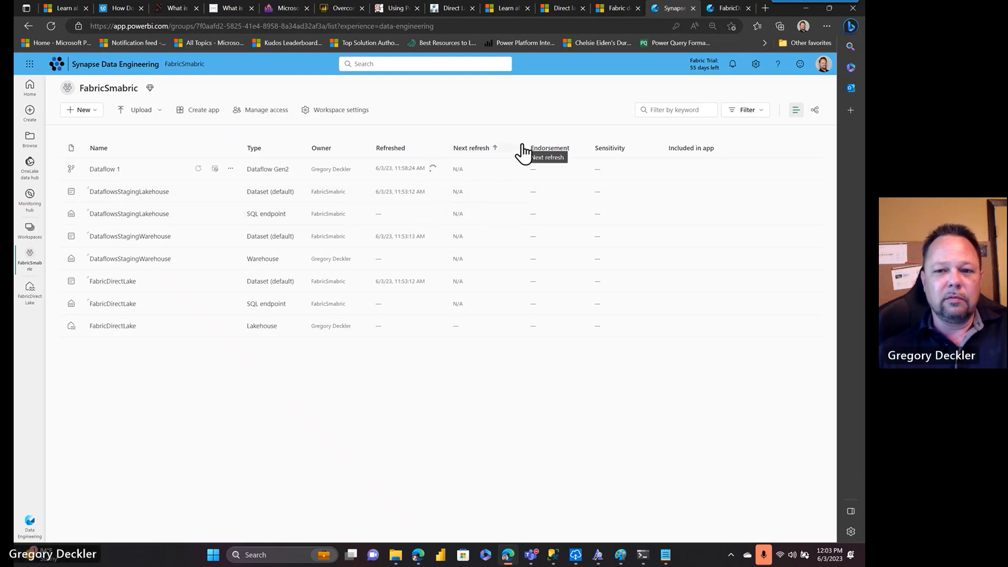
pyautogui.click(721, 8)
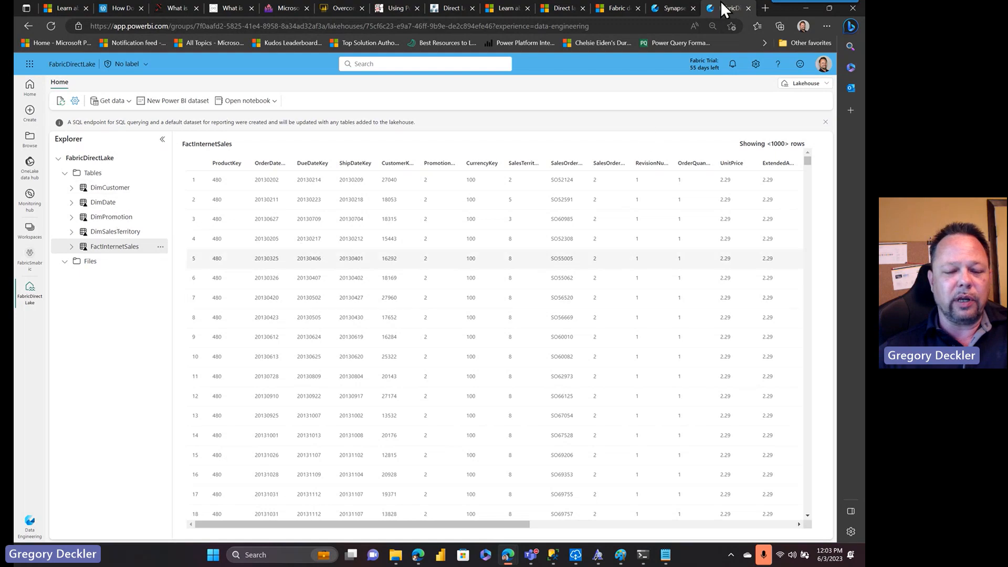
pyautogui.click(672, 11)
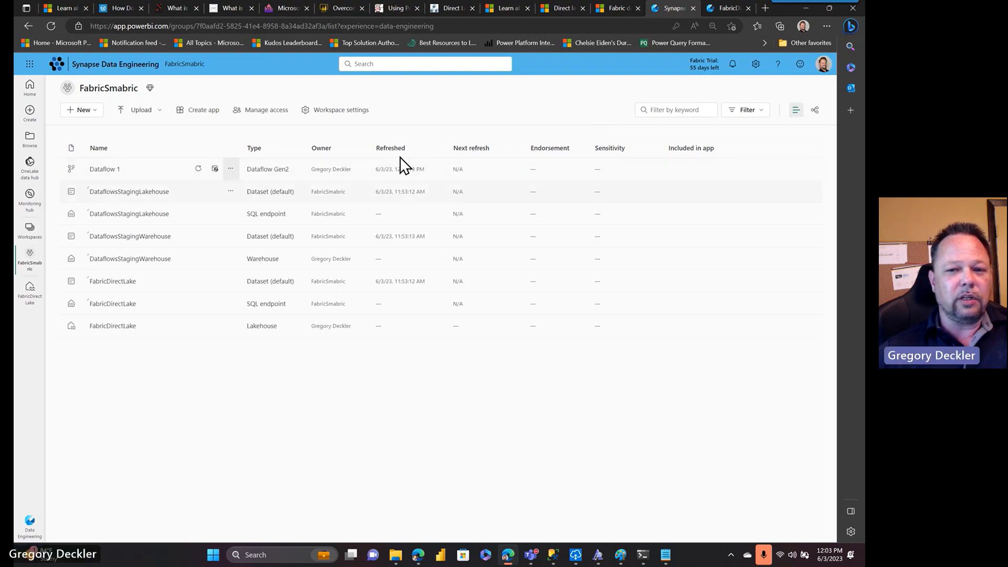
pyautogui.click(723, 8)
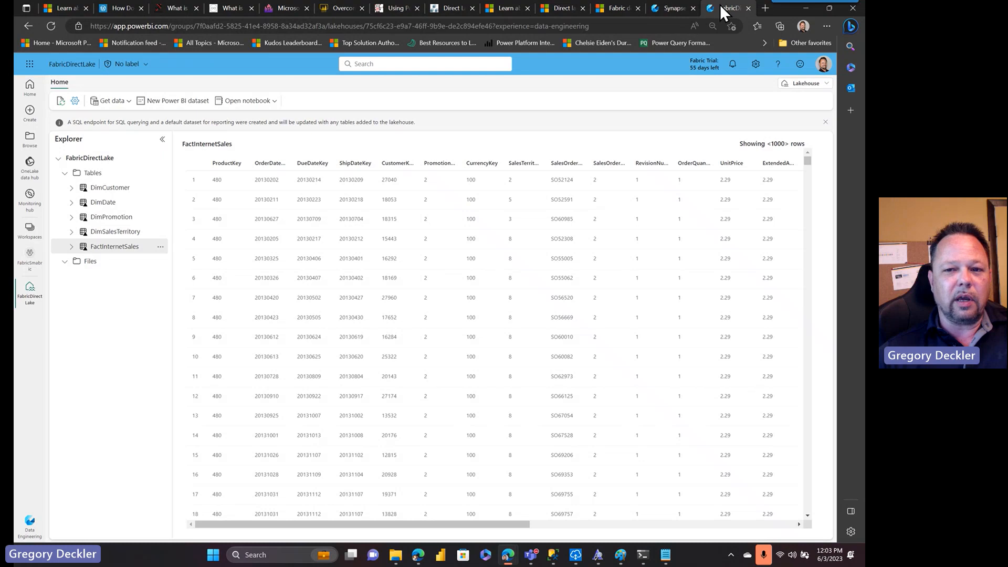
pyautogui.click(748, 8)
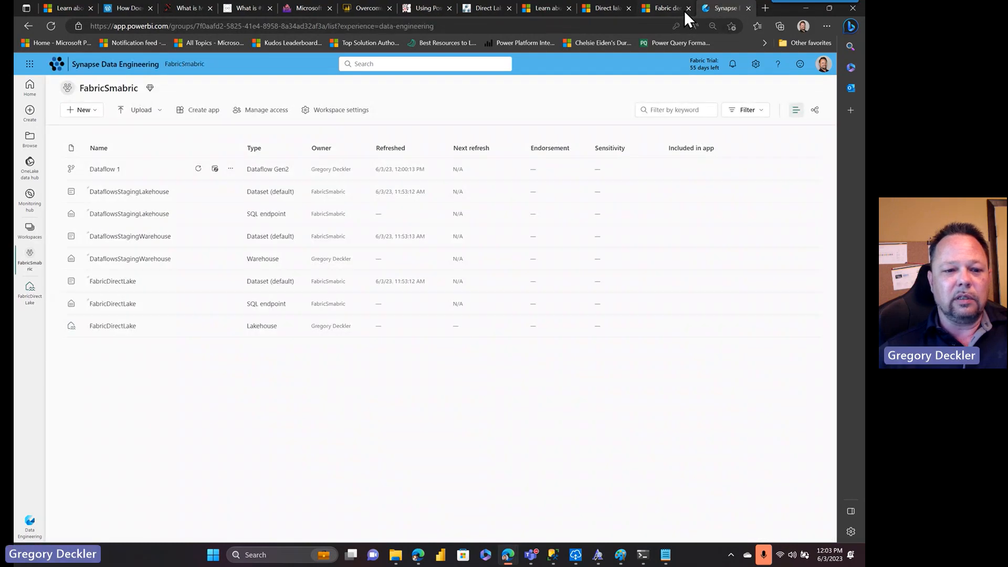
# Look over the FabricDirectLake lakehouse's tables and the warehouse-or-lakehouse decision guide, and return to the FabricSmabric workspace list.
pyautogui.click(118, 325)
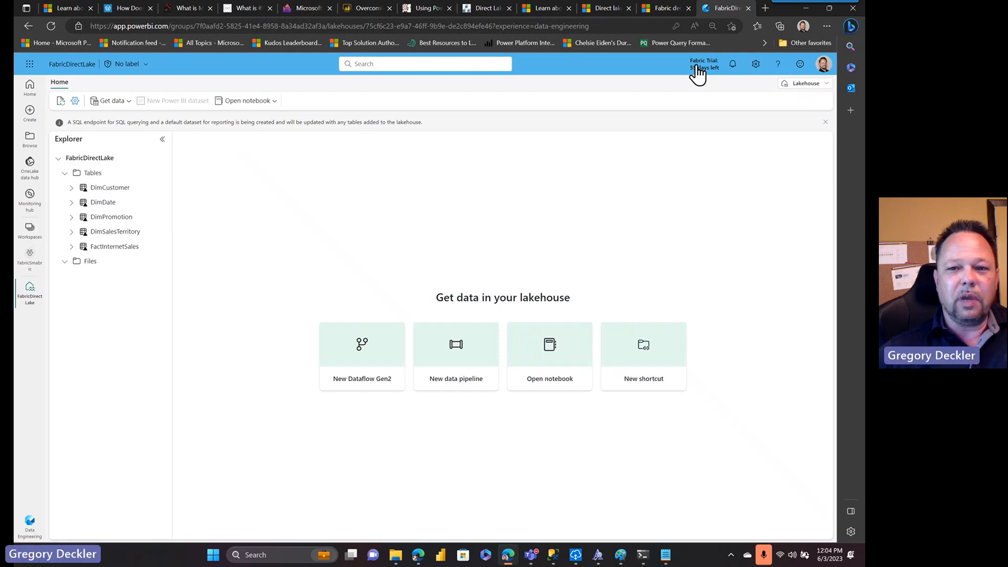
pyautogui.click(666, 9)
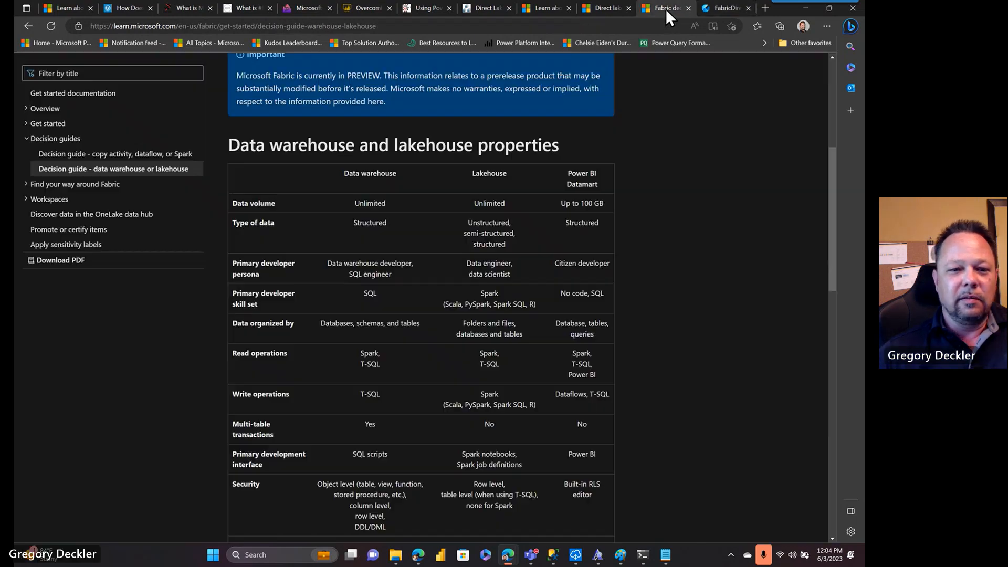
pyautogui.click(709, 8)
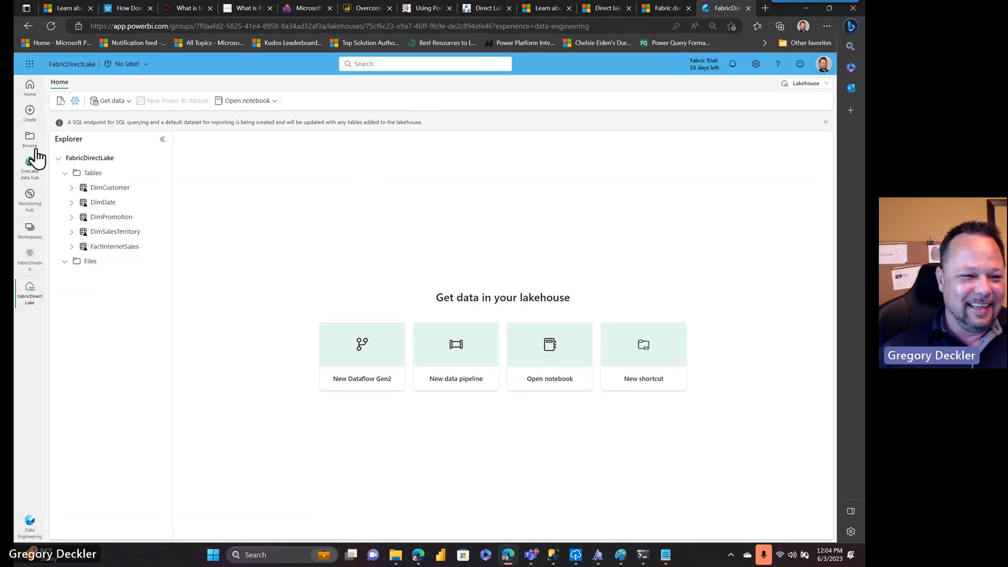
pyautogui.click(28, 26)
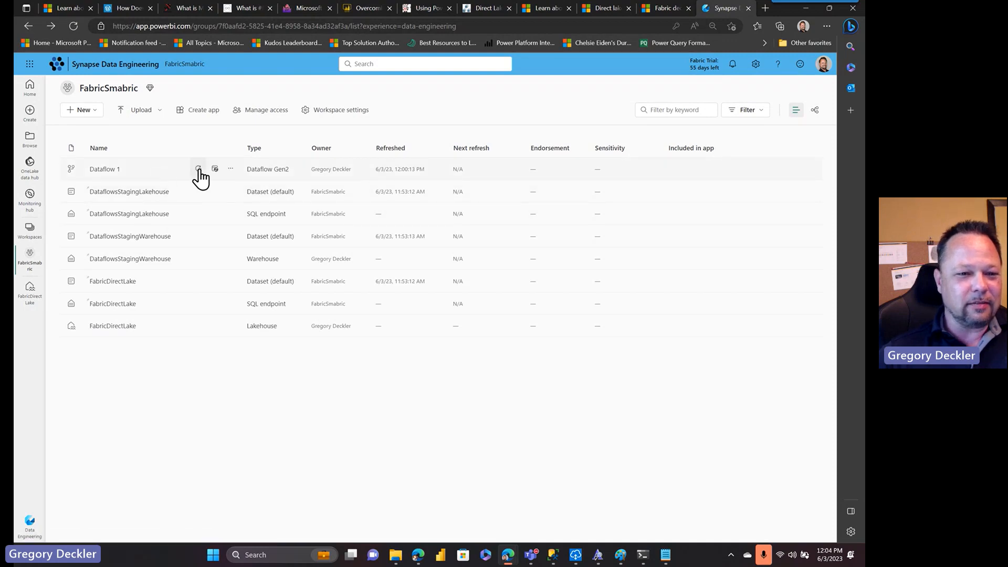
# Refresh Dataflow 1 on demand and review its refresh history.
pyautogui.click(198, 169)
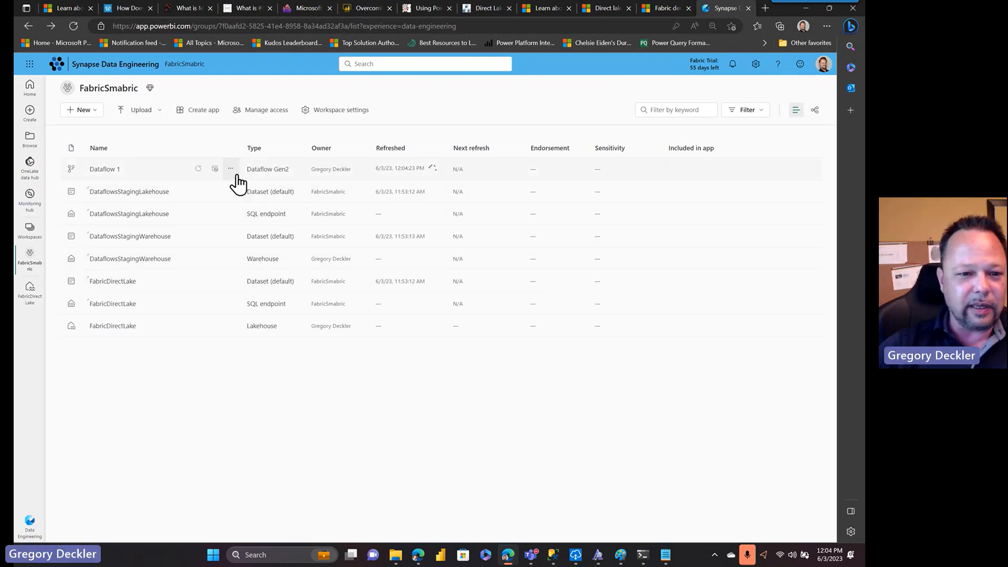
pyautogui.click(231, 170)
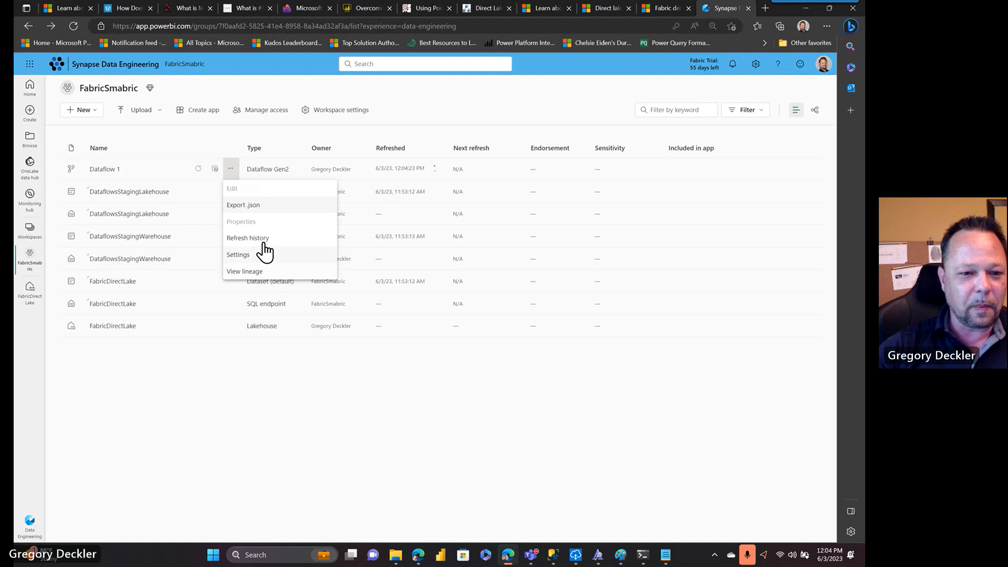
pyautogui.click(264, 243)
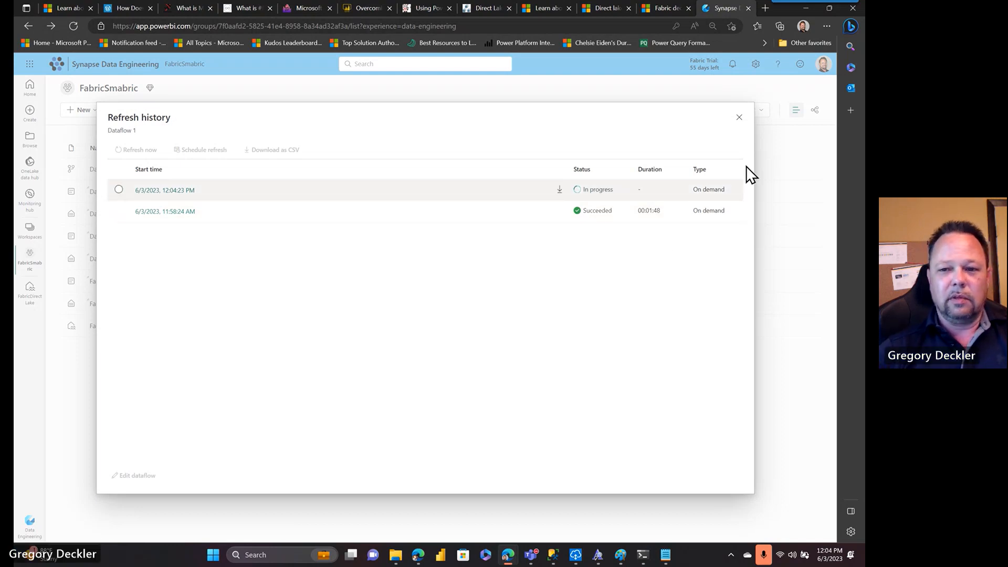
pyautogui.click(738, 120)
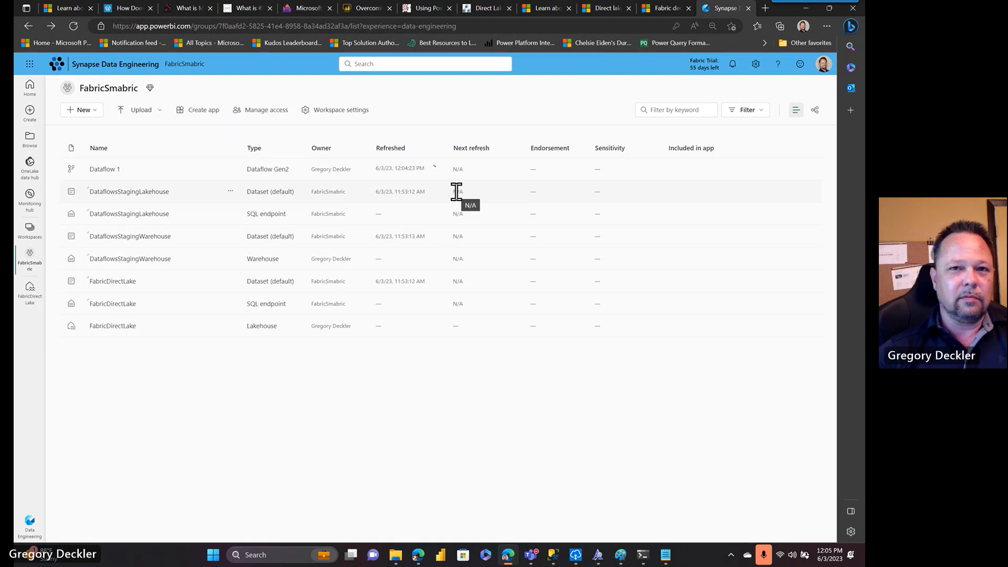
# Read the fourmoo DirectLake article's instructions on publishing and refreshing the dataflow and checking the lakehouse table's Delta/Parquet files.
pyautogui.click(447, 6)
pyautogui.scroll(-2, 448, 263)
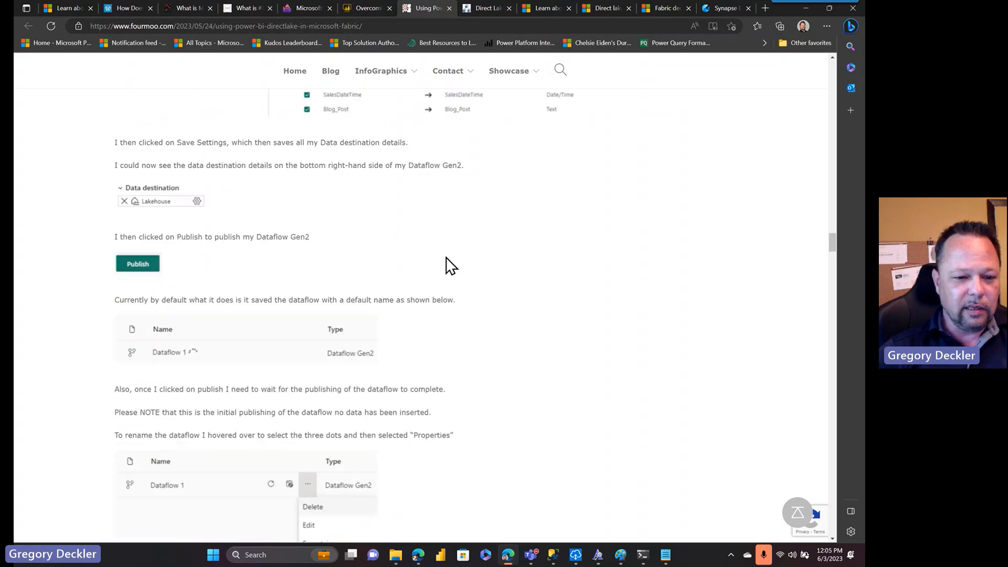
pyautogui.scroll(-5, 448, 263)
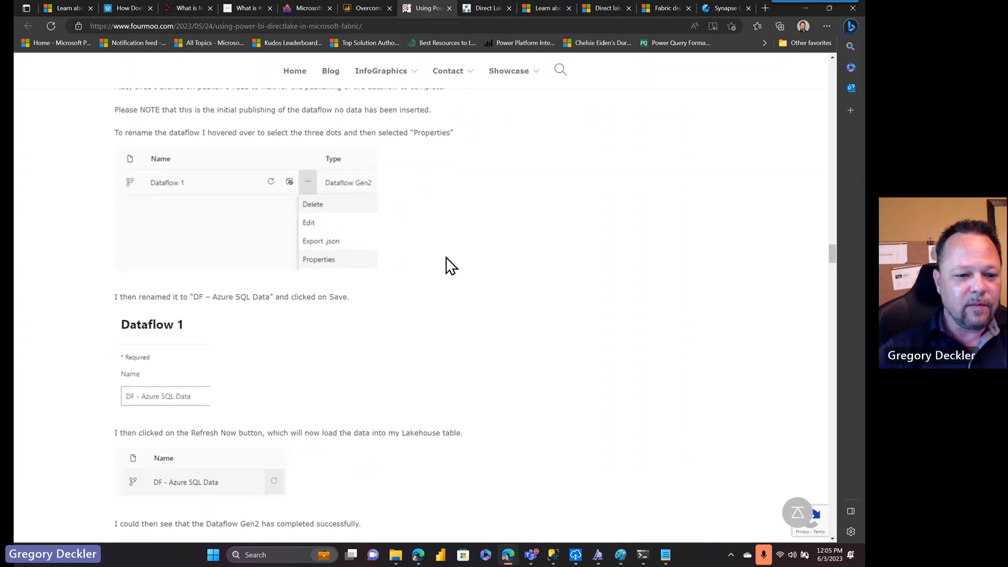
pyautogui.scroll(-9, 451, 265)
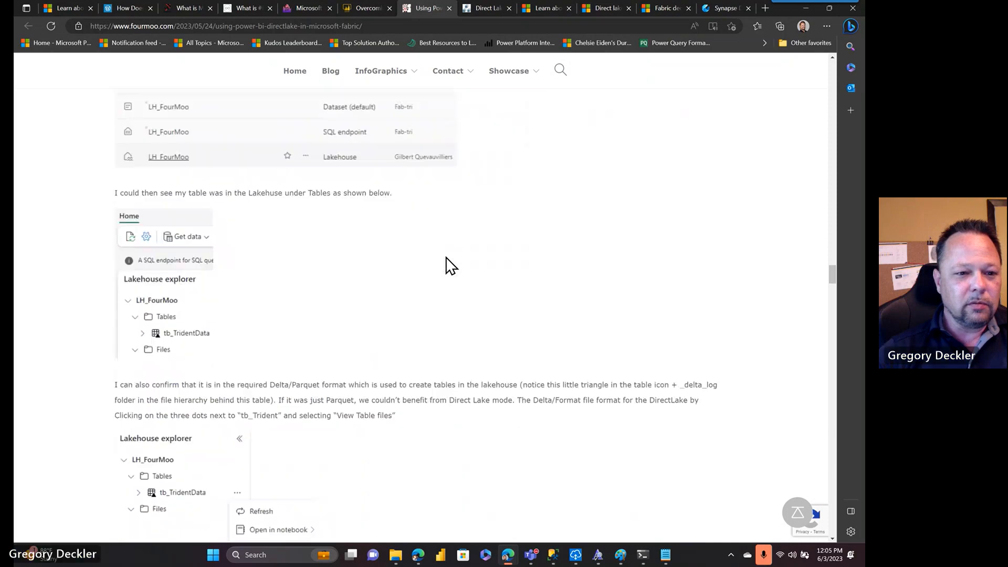
pyautogui.scroll(-2, 451, 265)
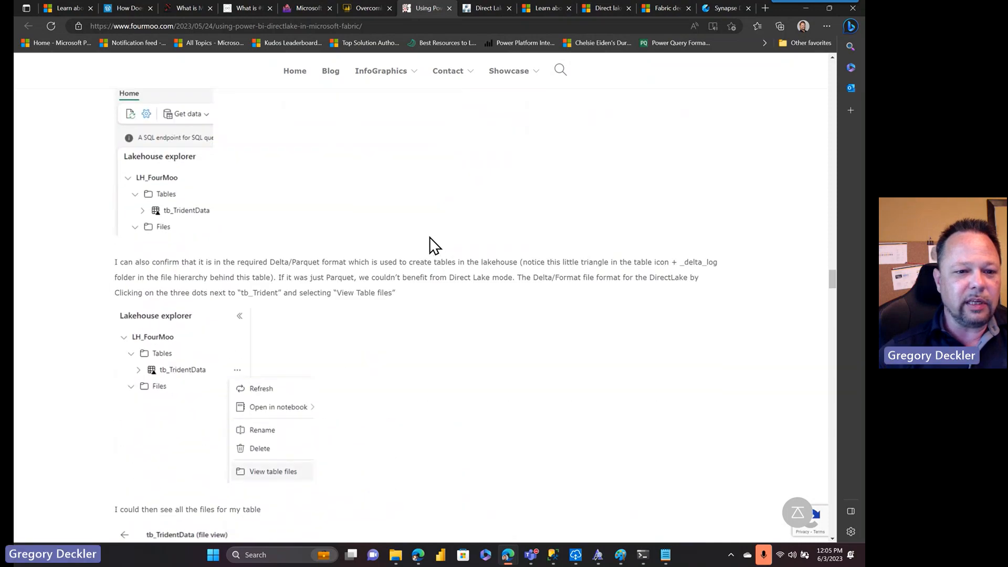
pyautogui.scroll(1, 430, 243)
pyautogui.scroll(7, 435, 245)
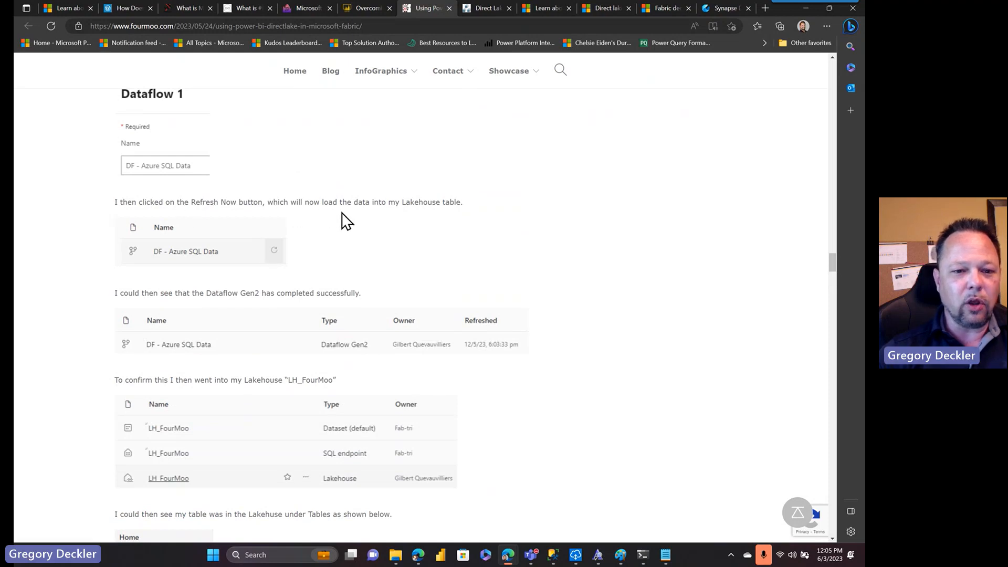
pyautogui.scroll(1, 360, 227)
pyautogui.scroll(7, 360, 226)
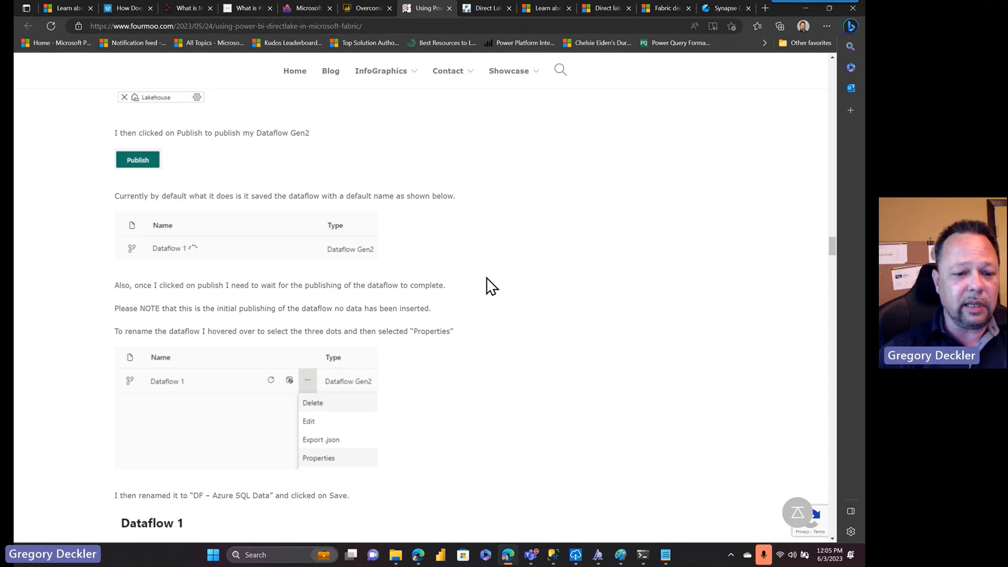
pyautogui.scroll(-12, 488, 286)
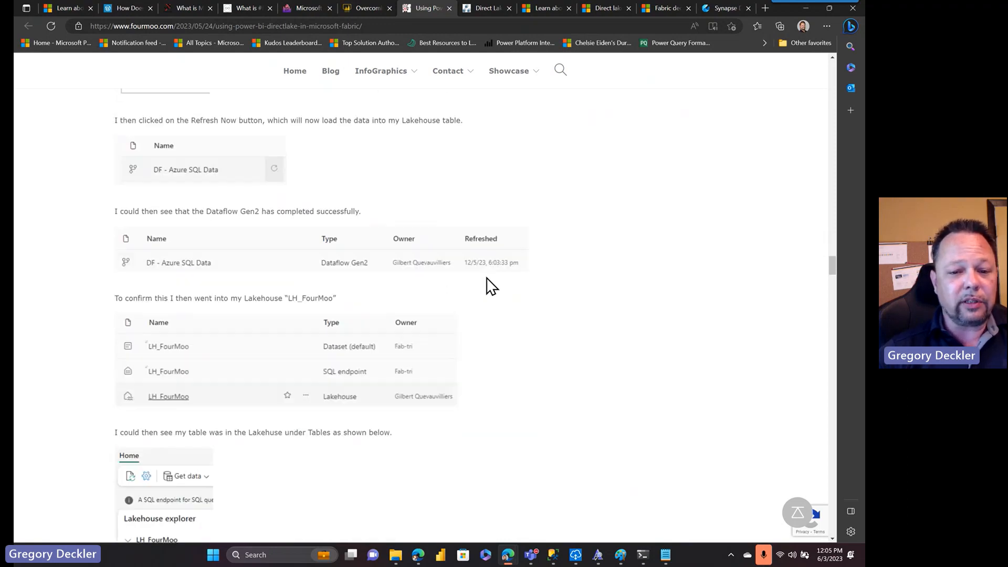
pyautogui.scroll(-8, 481, 309)
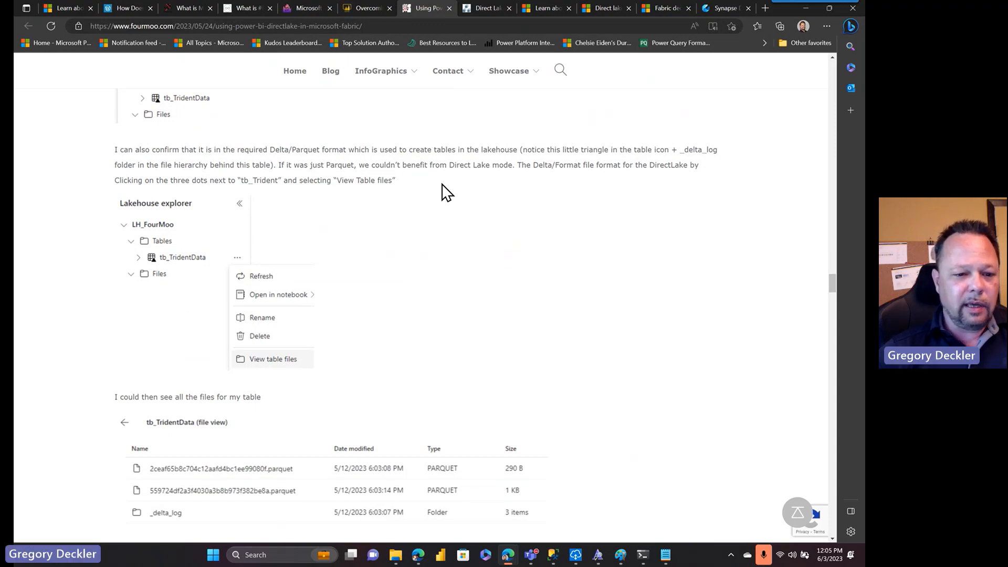
pyautogui.scroll(-1, 446, 192)
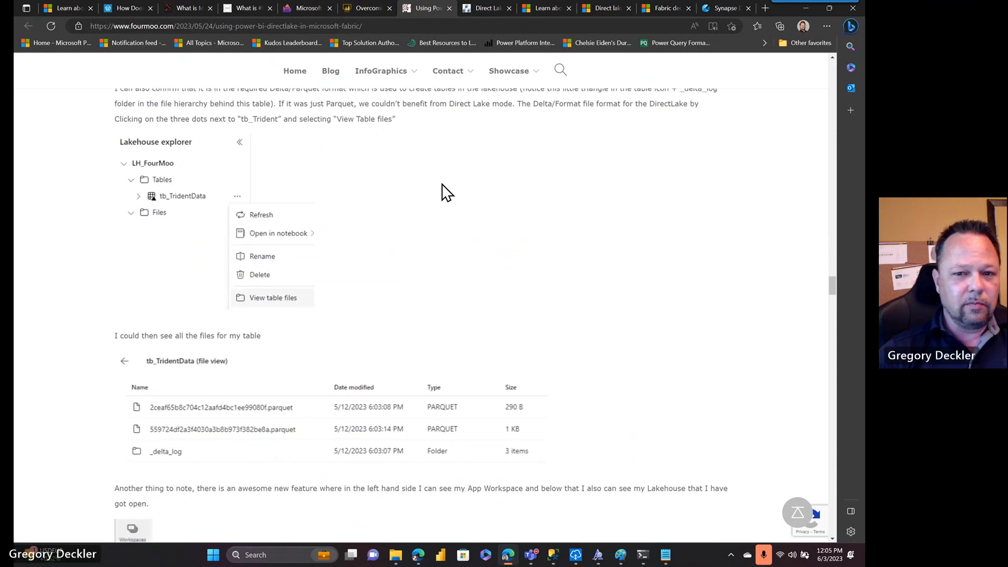
# Try to preview the DimCustomer table in the FabricDirectLake lakehouse, and return to the FabricSmabric workspace list.
pyautogui.click(720, 10)
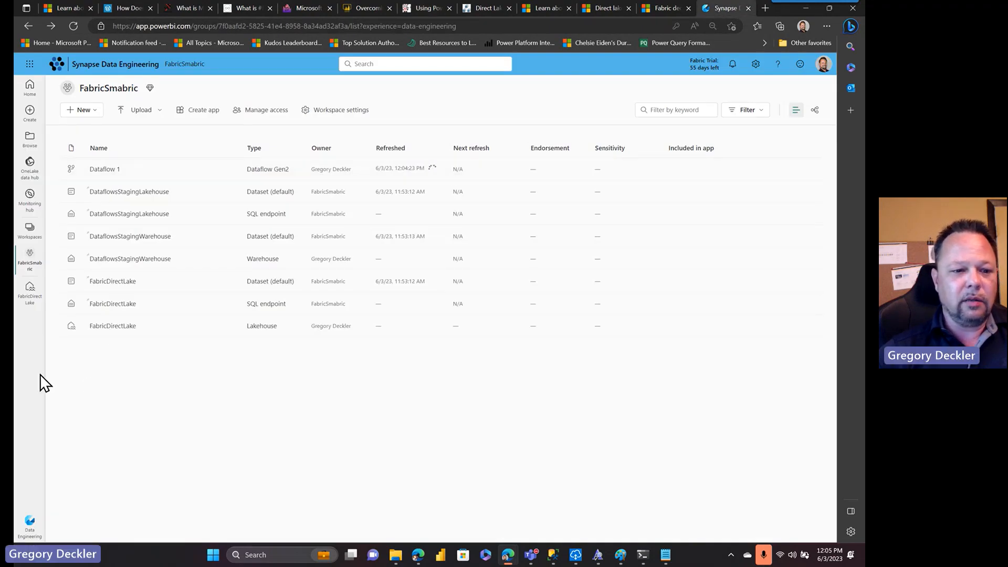
pyautogui.click(118, 330)
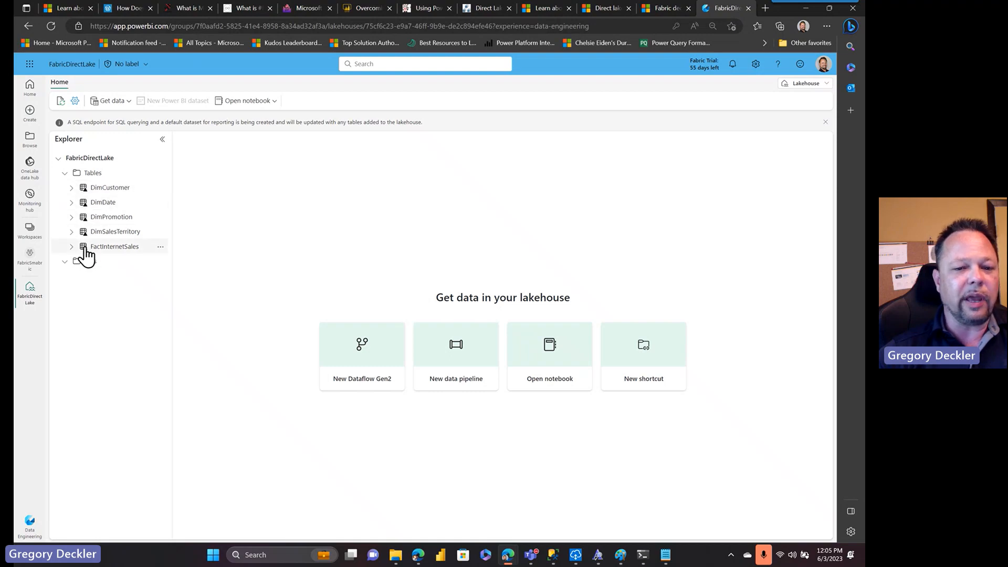
pyautogui.click(107, 193)
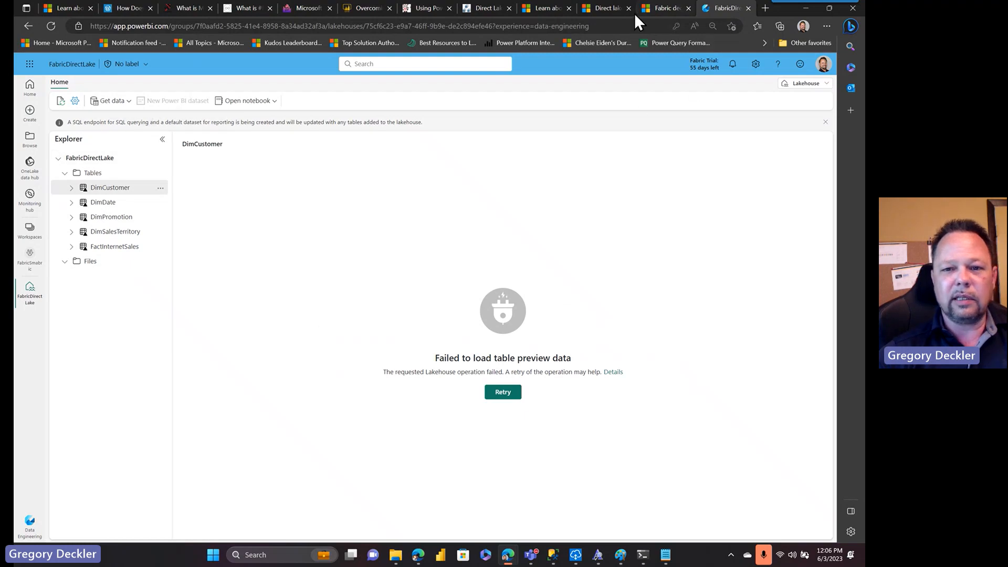
pyautogui.click(28, 26)
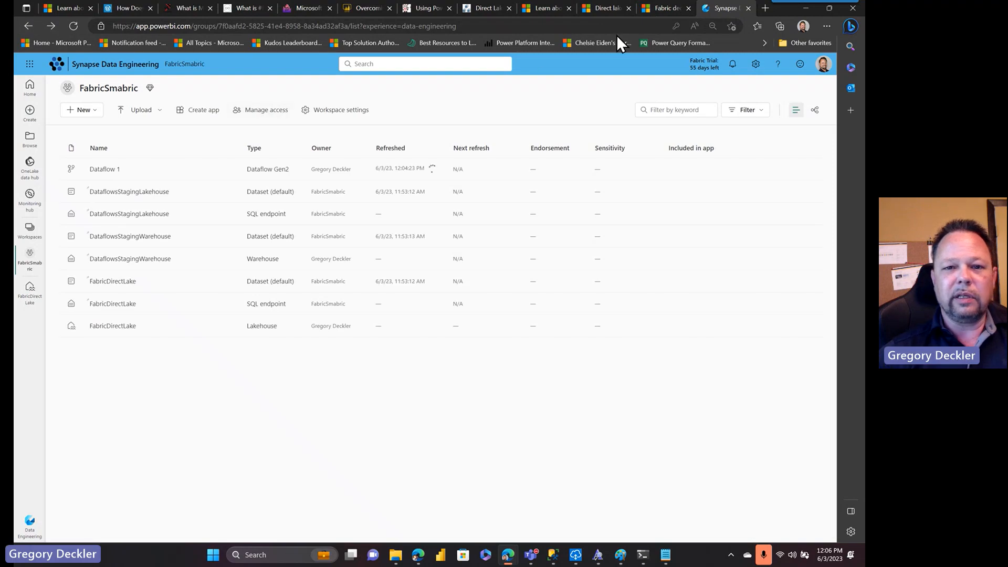
# Read on in the fourmoo article to the start of the section on creating a DirectLake Power BI dataset.
pyautogui.click(429, 9)
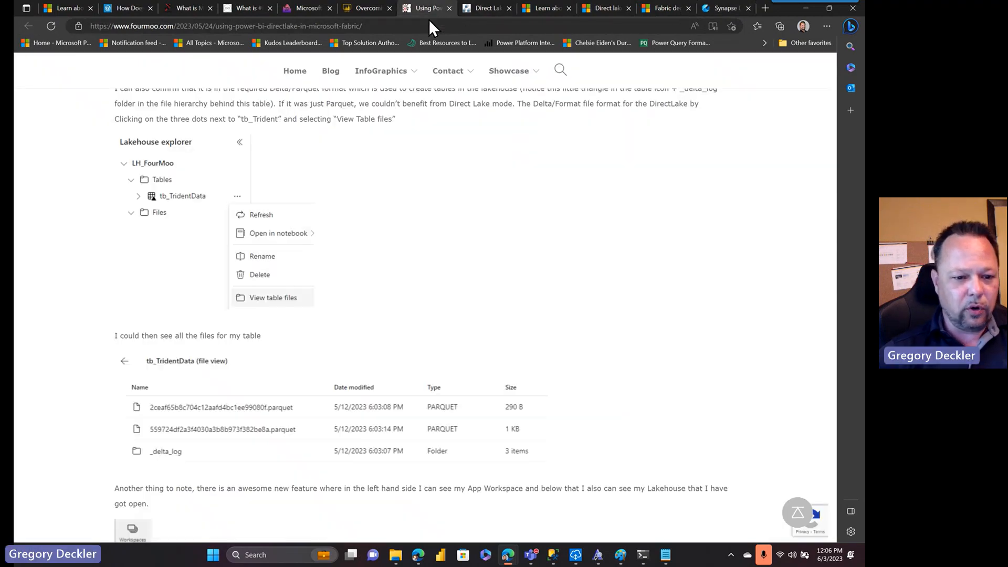
pyautogui.scroll(-6, 399, 227)
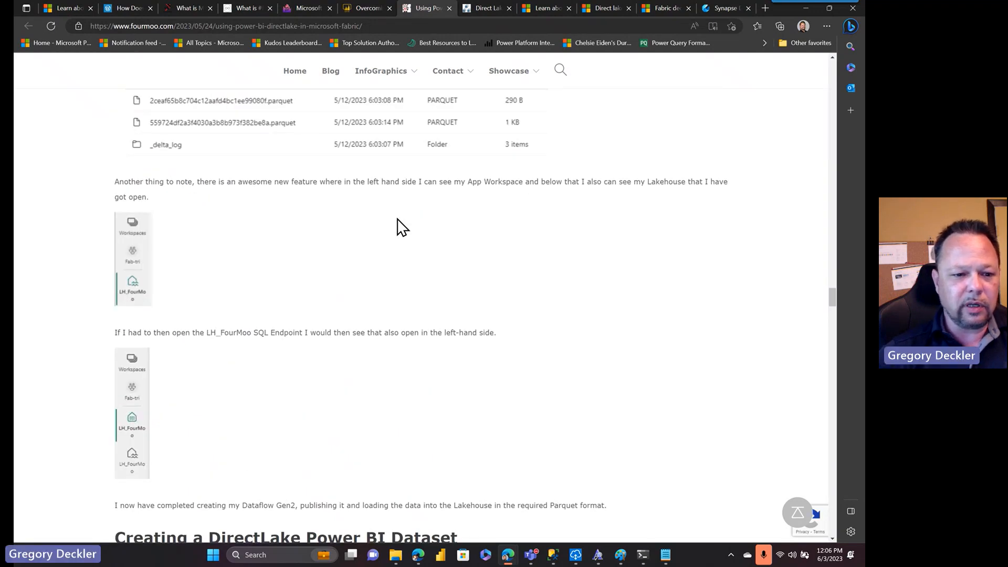
pyautogui.scroll(-6, 402, 227)
pyautogui.scroll(2, 403, 227)
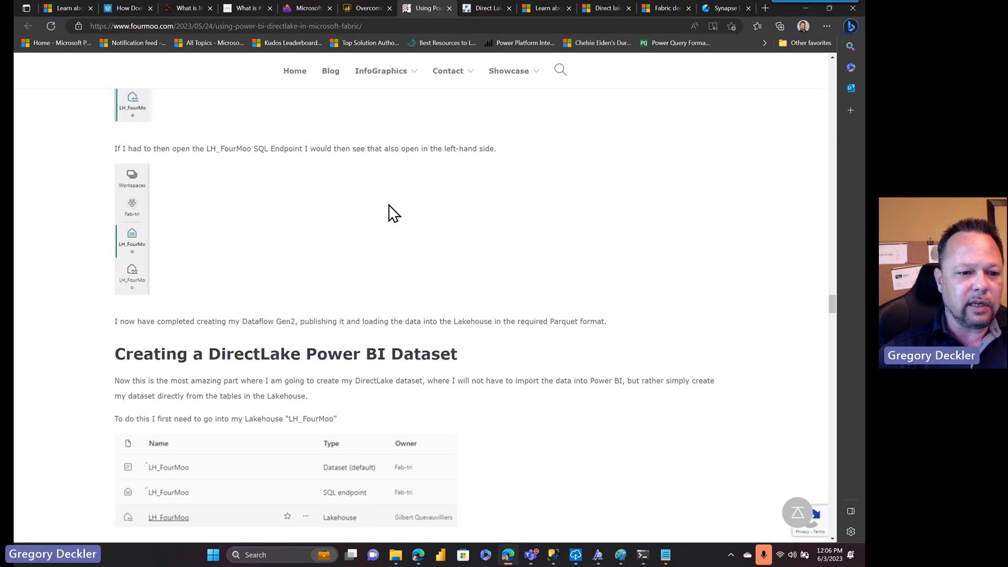
pyautogui.scroll(-3, 394, 213)
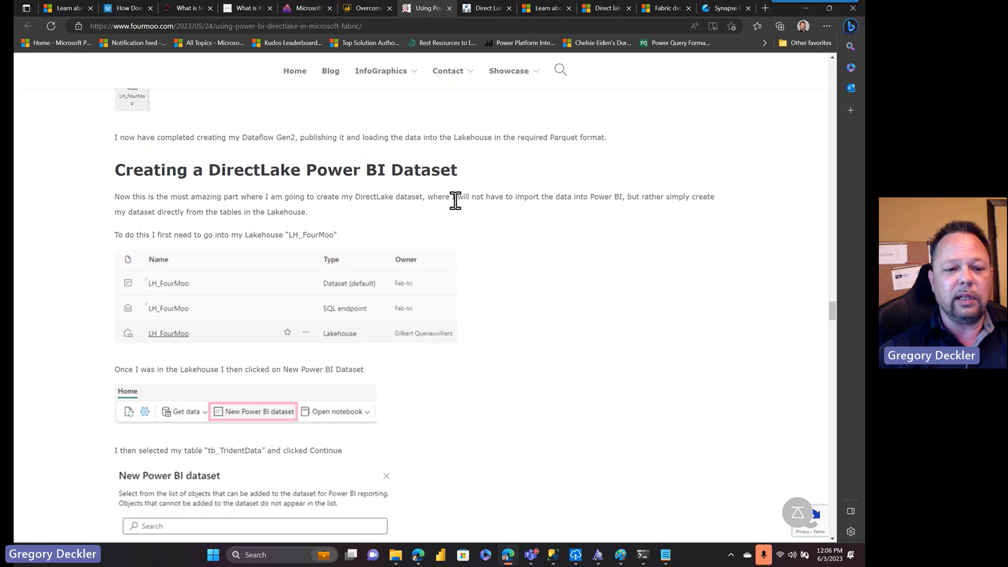
# Inspect the table data through the FabricDirectLake SQL endpoint and return to the workspace list.
pyautogui.click(720, 5)
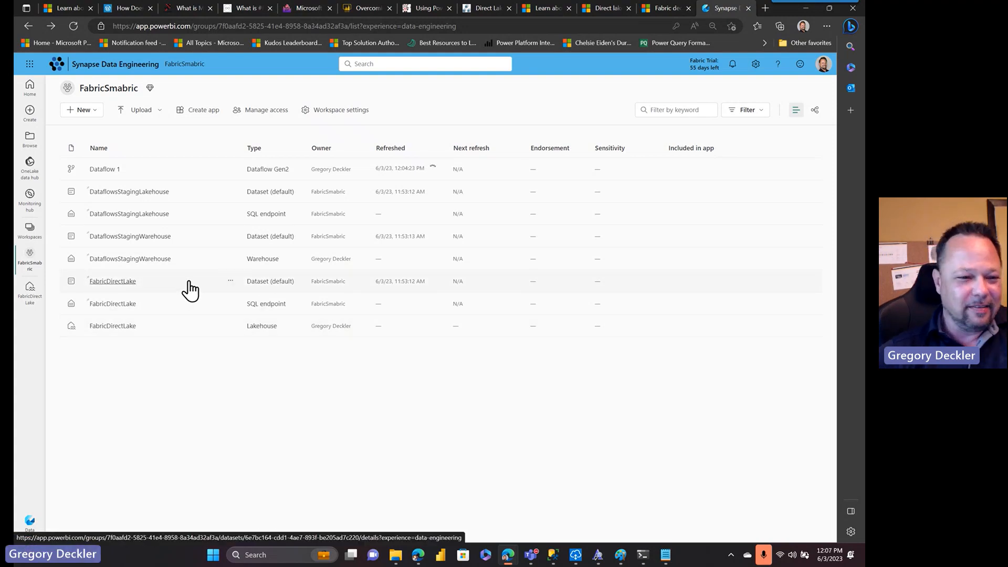
pyautogui.click(111, 307)
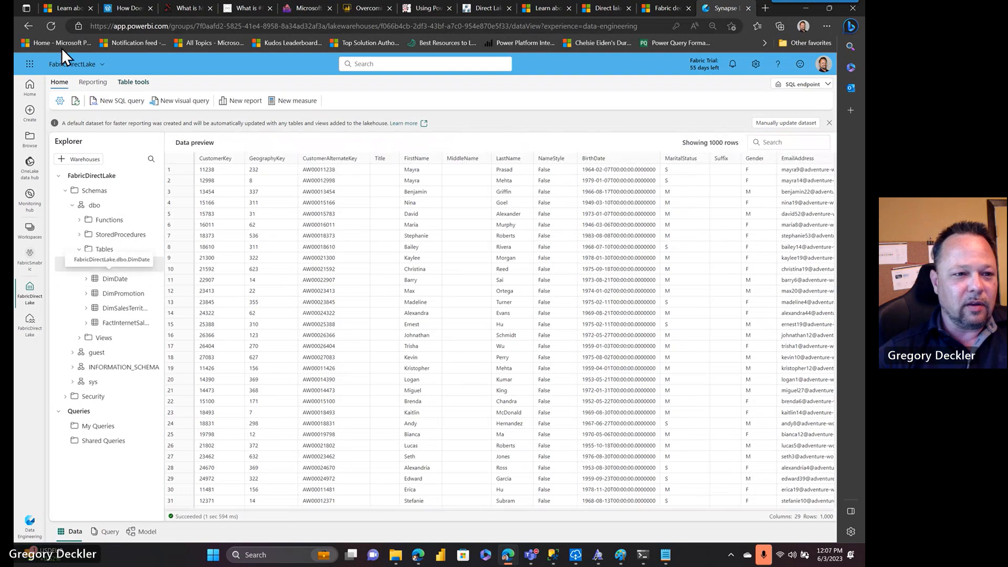
pyautogui.click(28, 26)
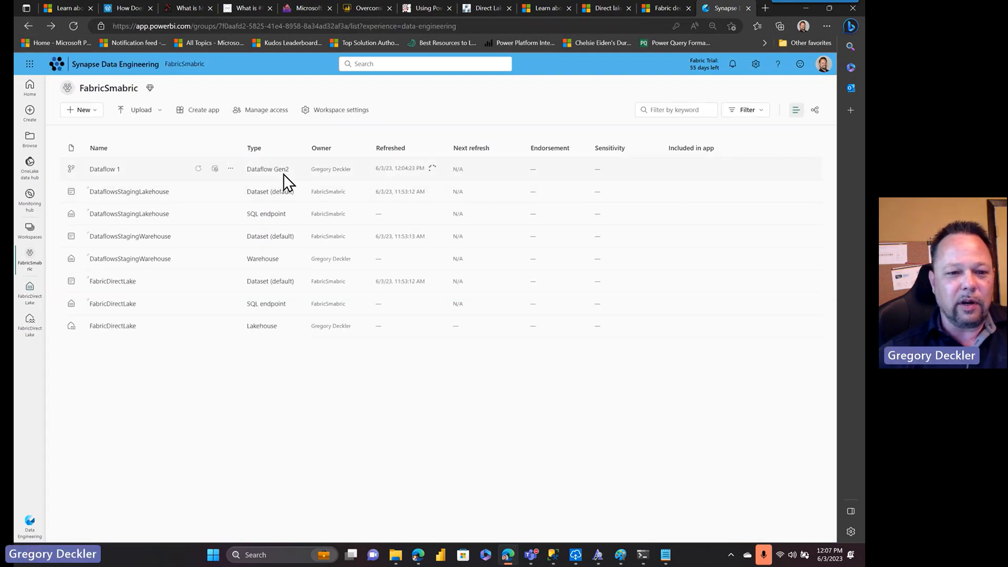
# Check Dataflow 1's refresh history, recheck it for the latest run's status, and close it.
pyautogui.click(230, 169)
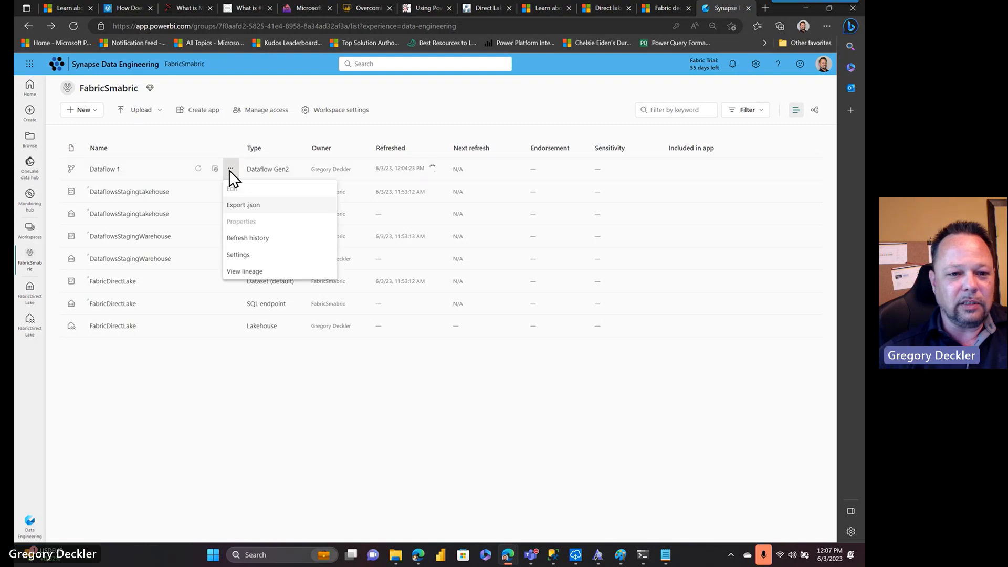
pyautogui.click(250, 238)
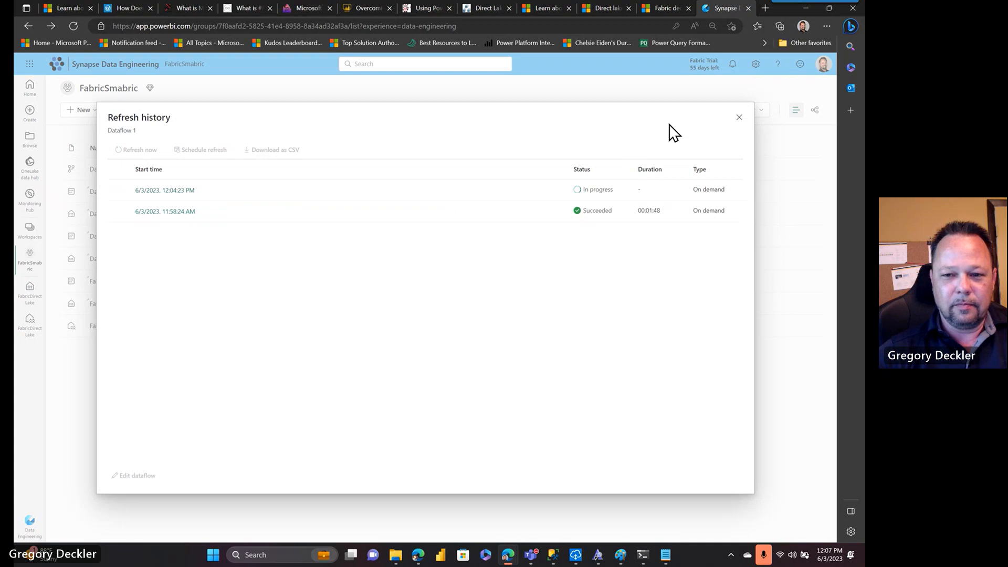
pyautogui.click(739, 118)
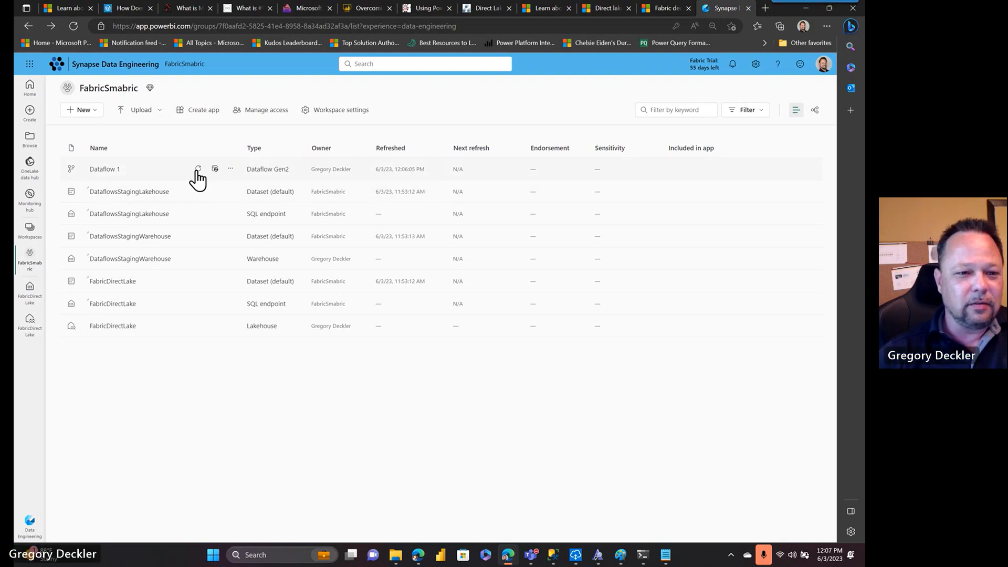
pyautogui.click(231, 169)
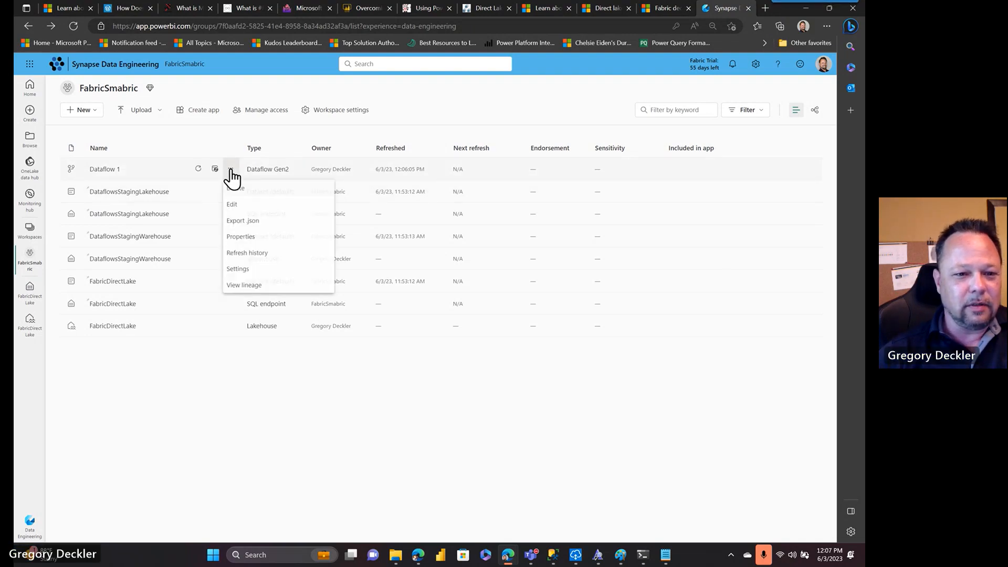
pyautogui.click(247, 254)
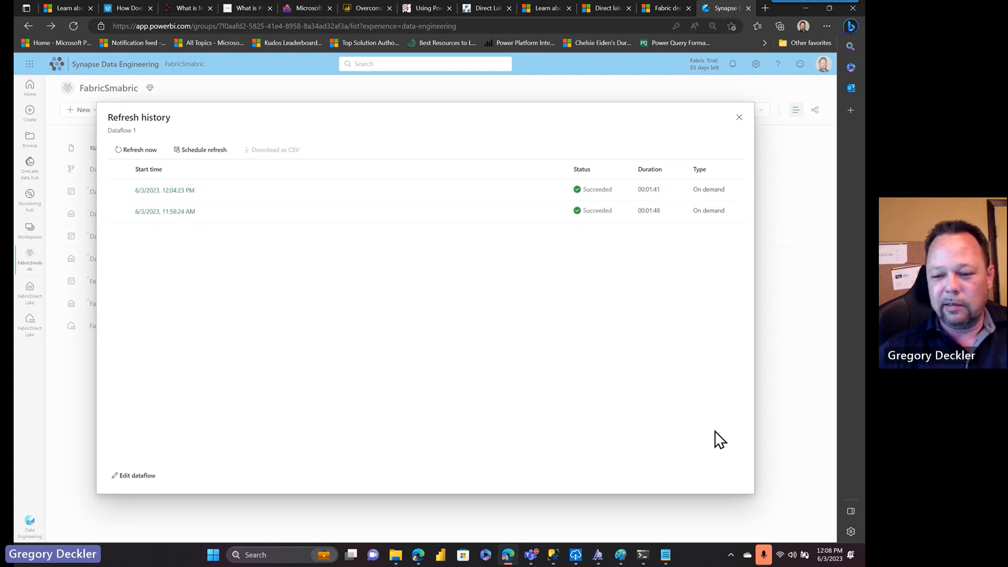
pyautogui.click(739, 119)
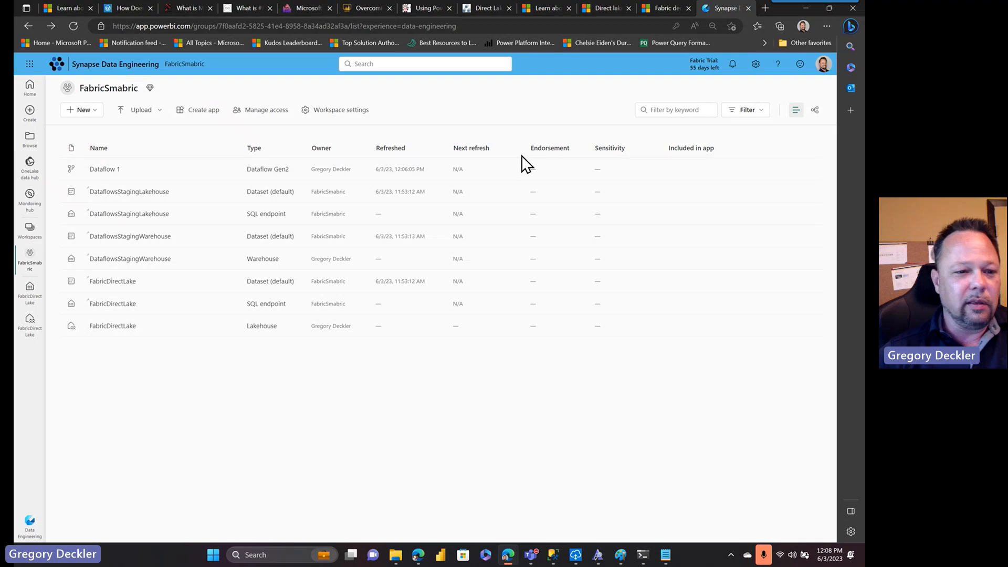
# Reopen the FabricDirectLake lakehouse and try to preview the DimDate, DimPromotion, DimSalesTerritory and FactInternetSales tables.
pyautogui.click(119, 327)
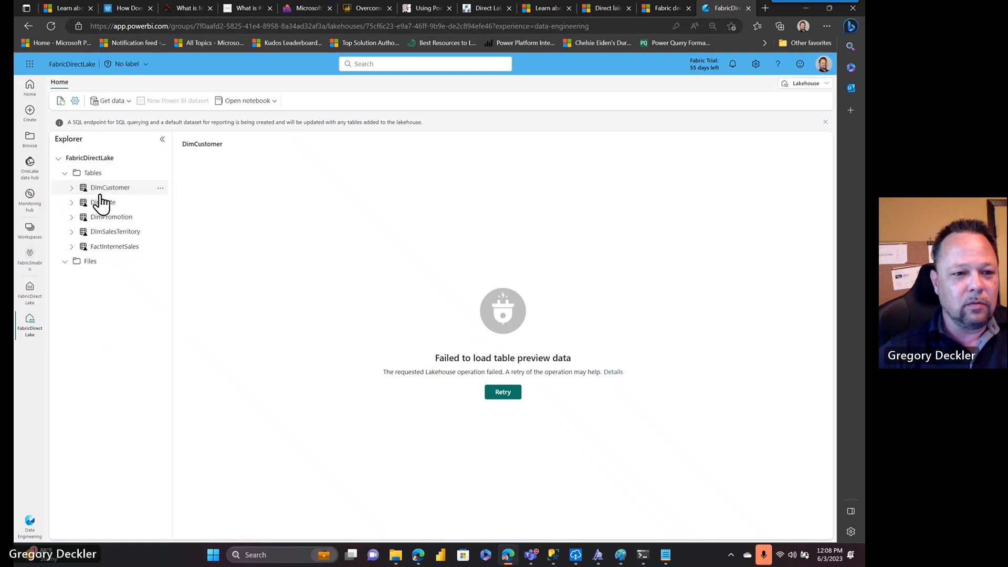
pyautogui.click(107, 204)
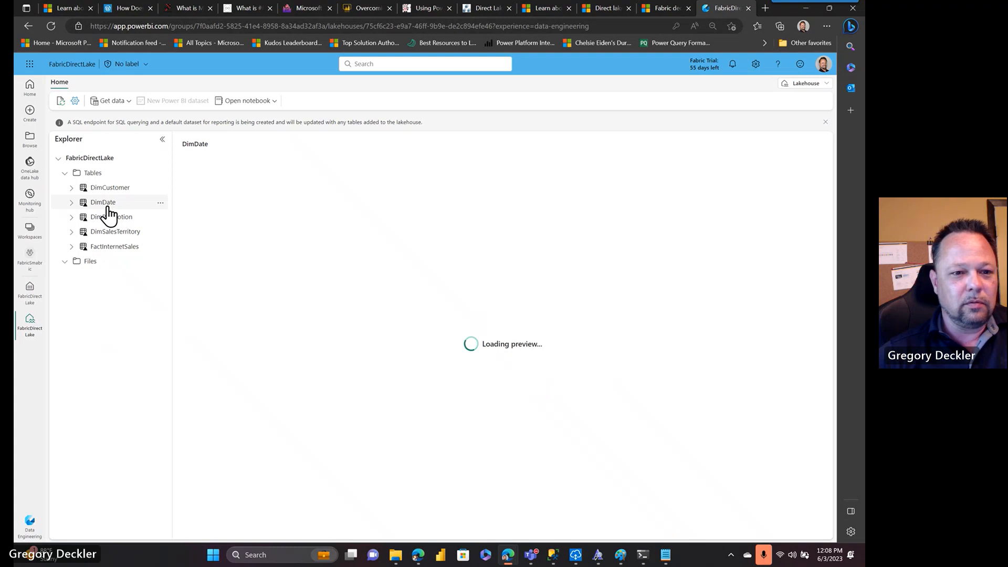
pyautogui.click(111, 219)
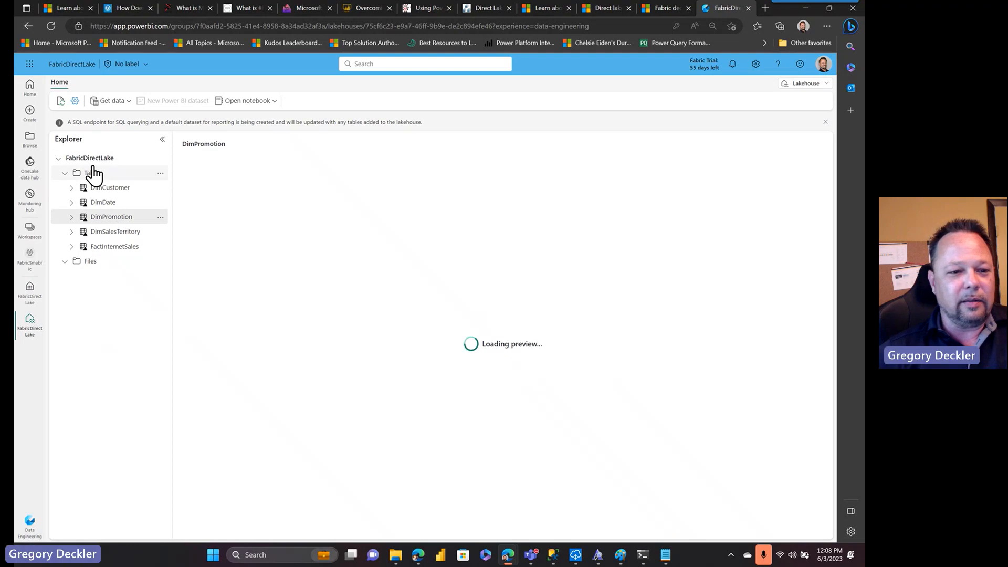
pyautogui.click(110, 233)
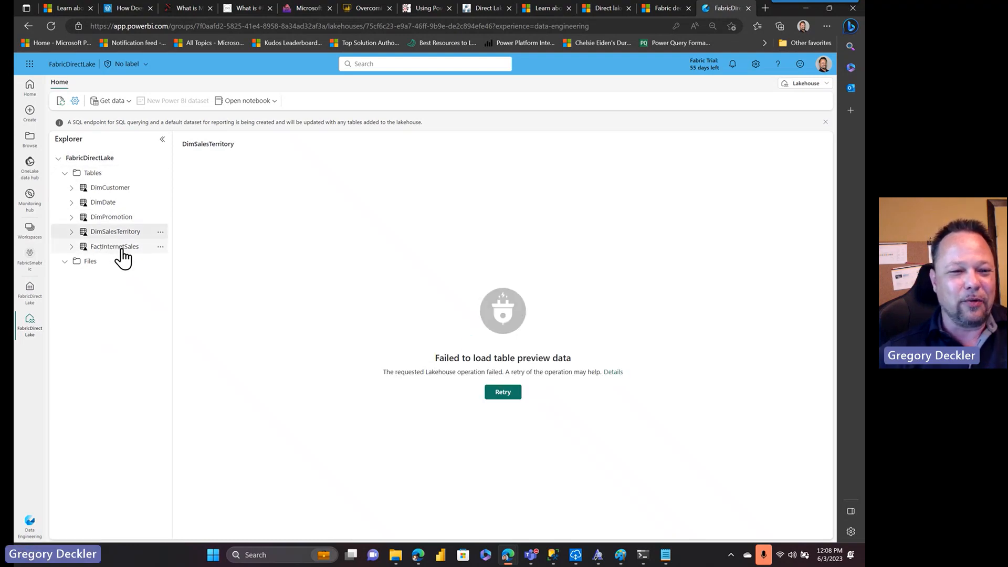
pyautogui.click(123, 257)
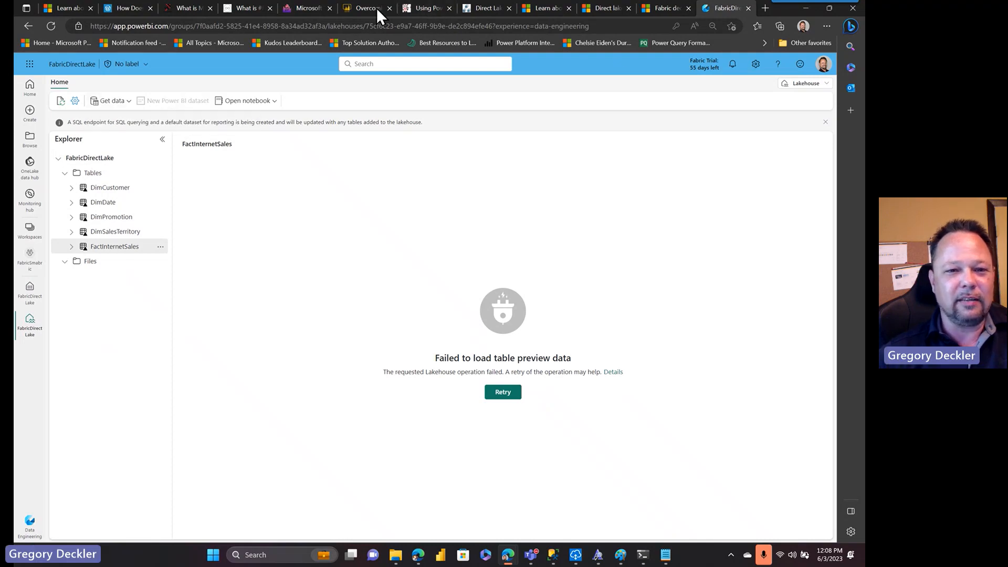
# Review the article's steps for creating a new Power BI dataset from lakehouse tables, and return to the FabricDirectLake lakehouse.
pyautogui.click(424, 9)
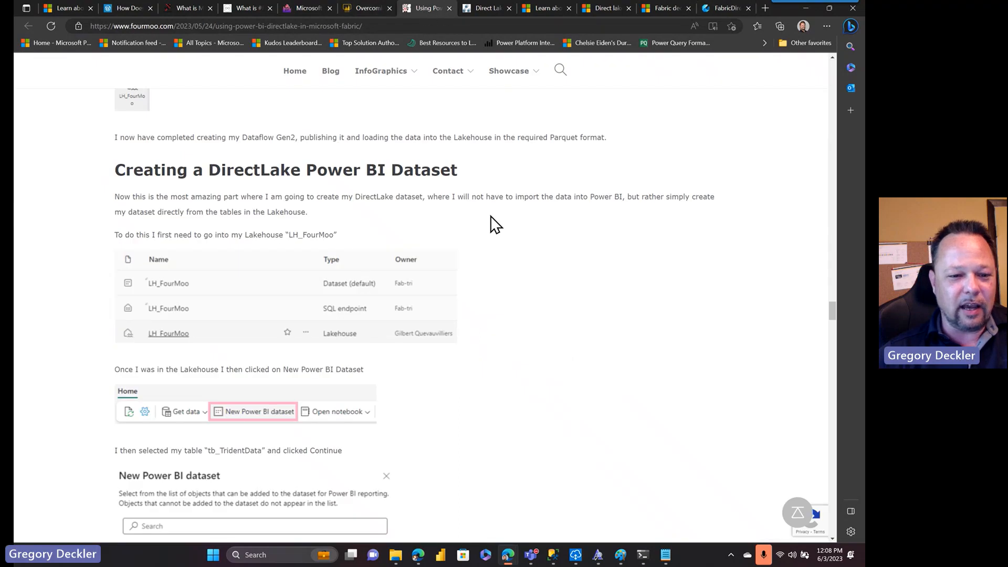
pyautogui.scroll(-1, 493, 224)
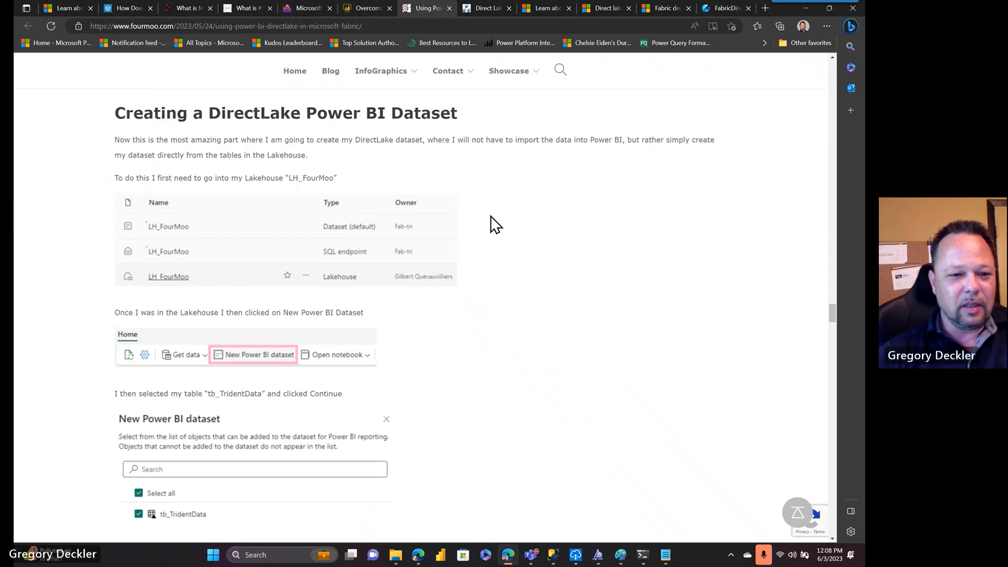
pyautogui.scroll(-4, 493, 225)
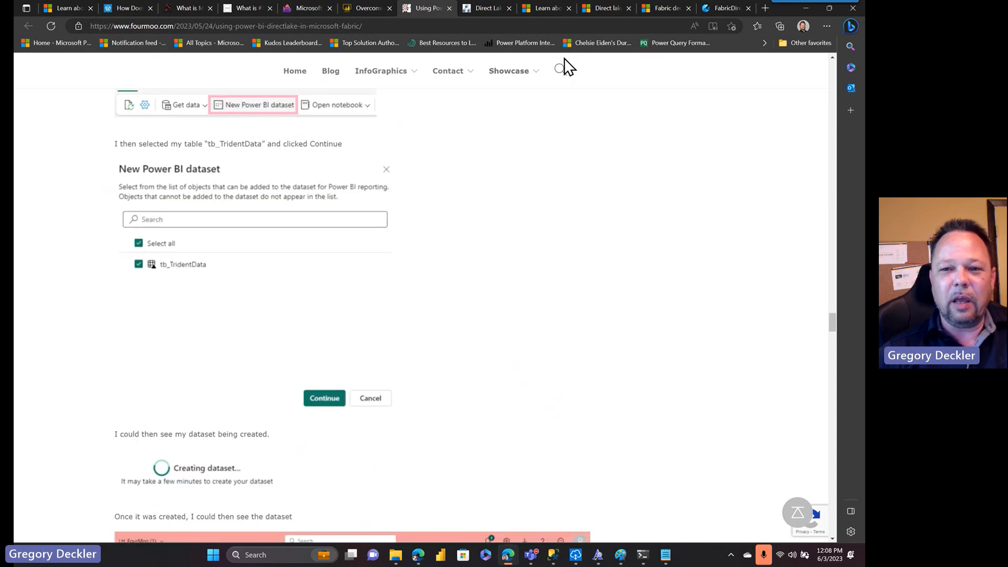
pyautogui.click(724, 6)
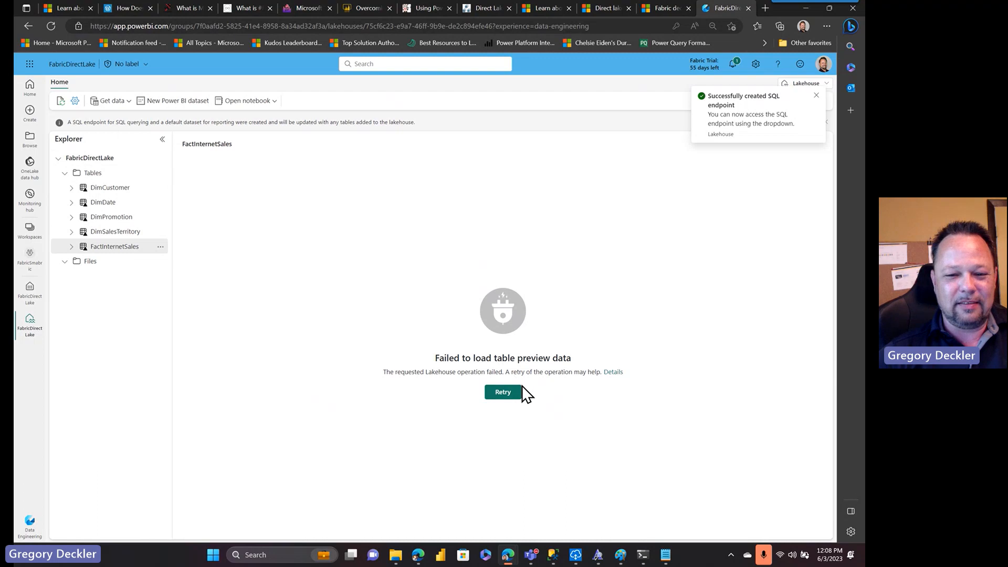
# Create a new Power BI dataset from the lakehouse that includes all five tables.
pyautogui.click(188, 101)
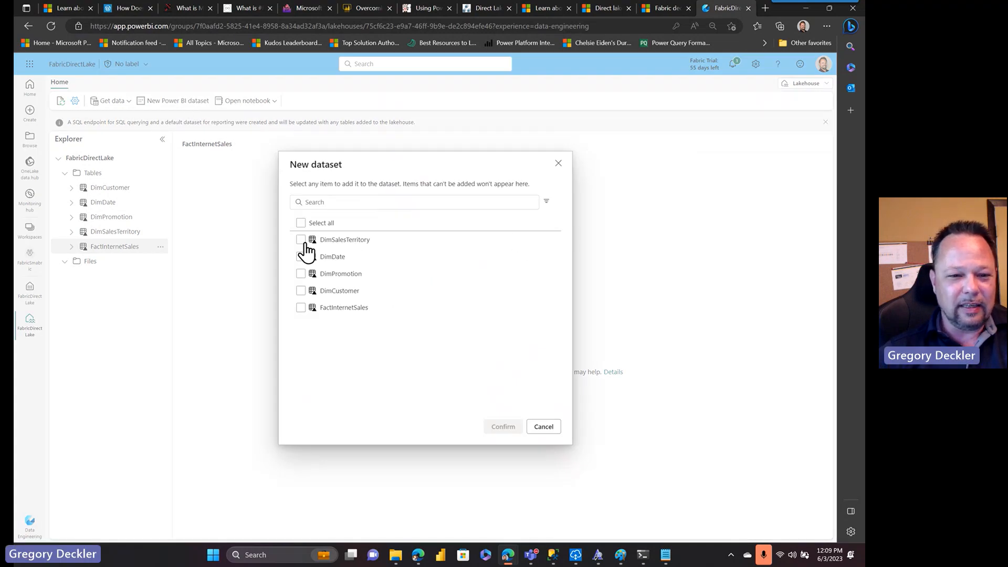
pyautogui.click(301, 223)
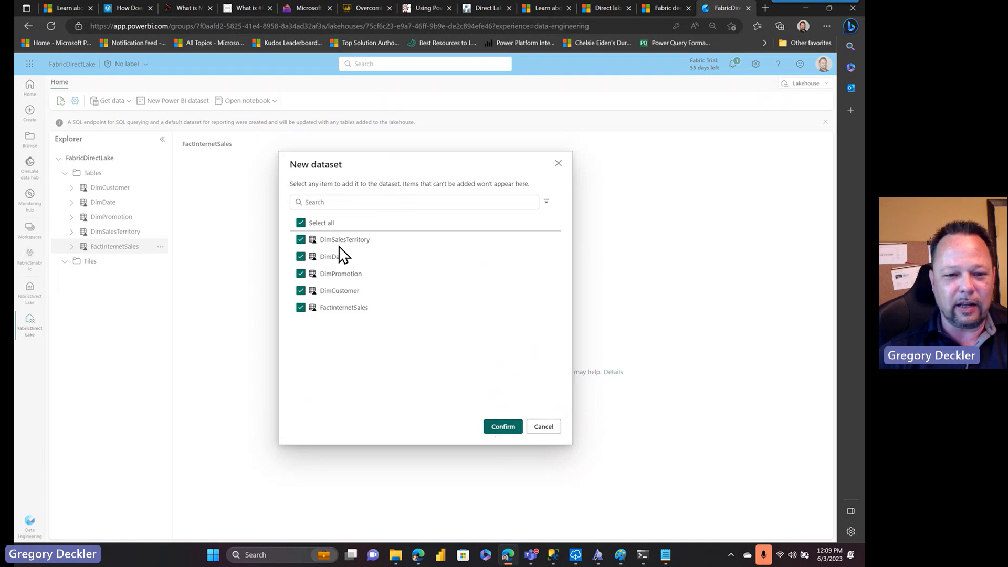
pyautogui.click(517, 430)
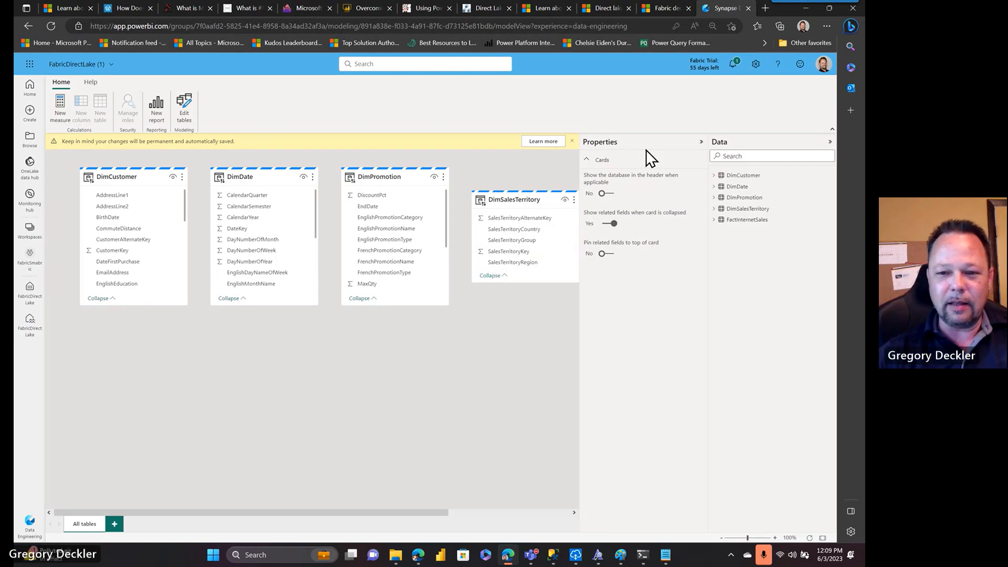
# Free up the model canvas by collapsing the Properties and Data panes, and place FactInternetSales below the dimension tables.
pyautogui.click(701, 142)
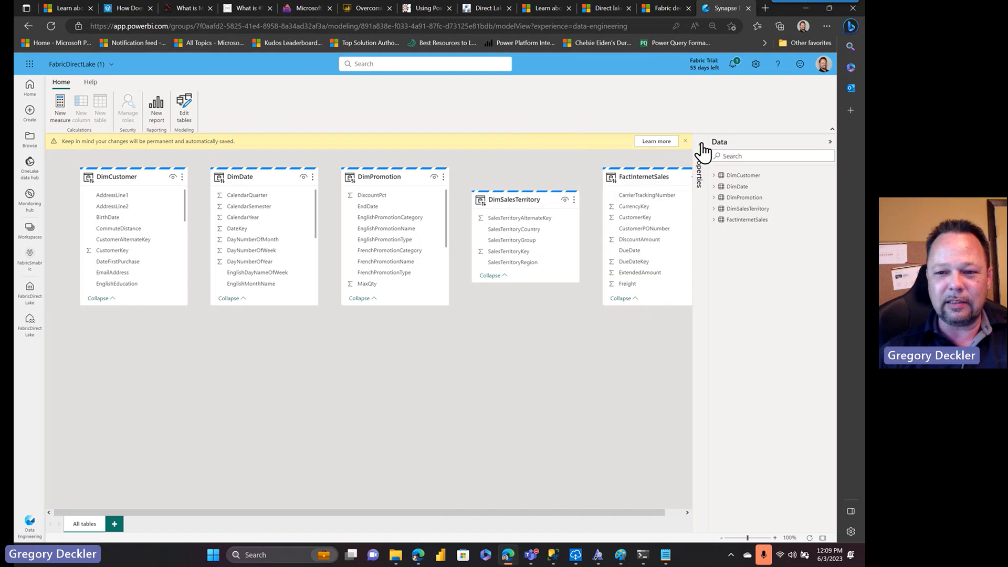
pyautogui.click(830, 142)
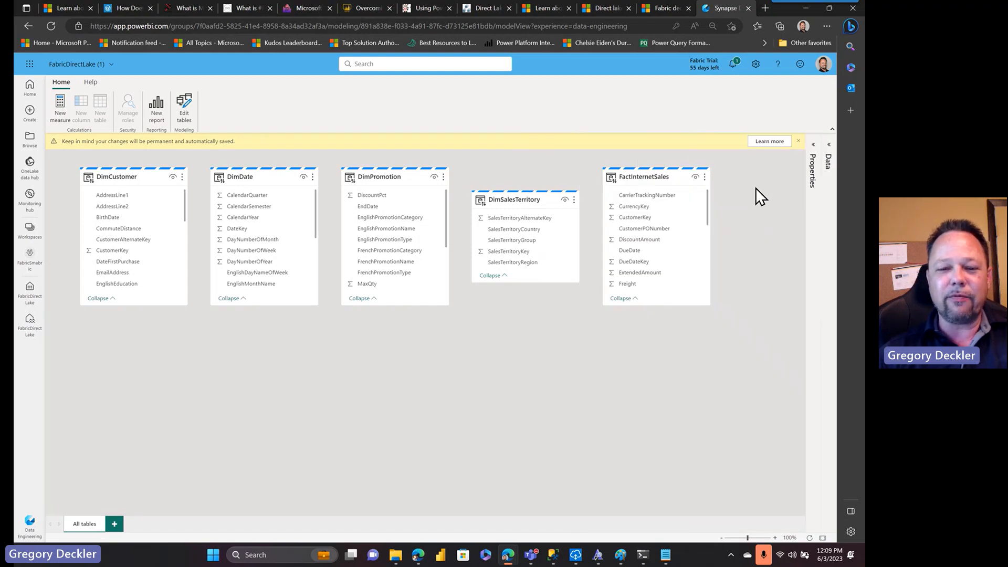
pyautogui.moveTo(673, 175); pyautogui.dragTo(328, 348)
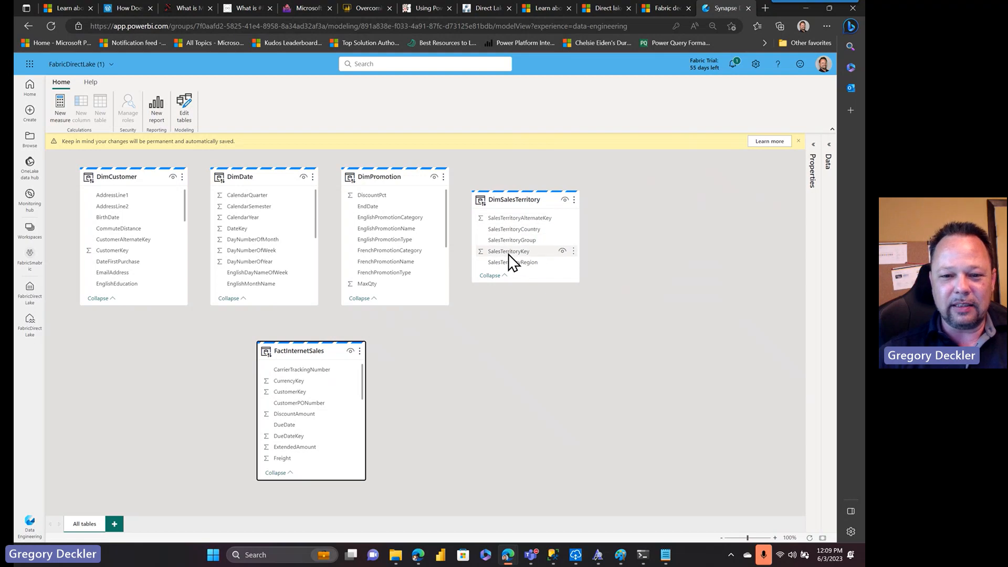
# Create an active many-to-one relationship from DimSalesTerritory's SalesTerritoryKey to FactInternetSales' SalesTerritoryKey with single cross-filter direction.
pyautogui.scroll(-5, 322, 394)
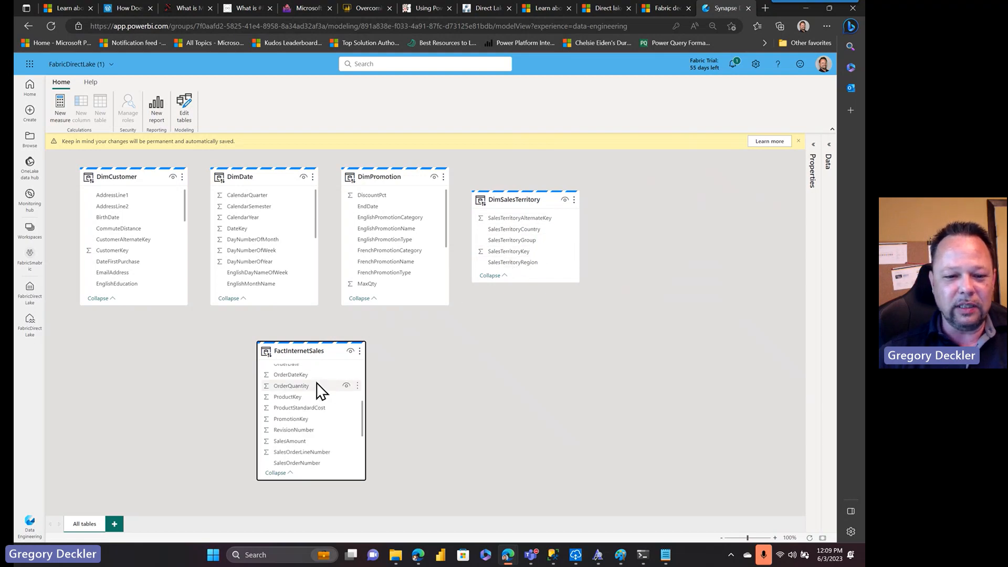
pyautogui.scroll(-2, 319, 391)
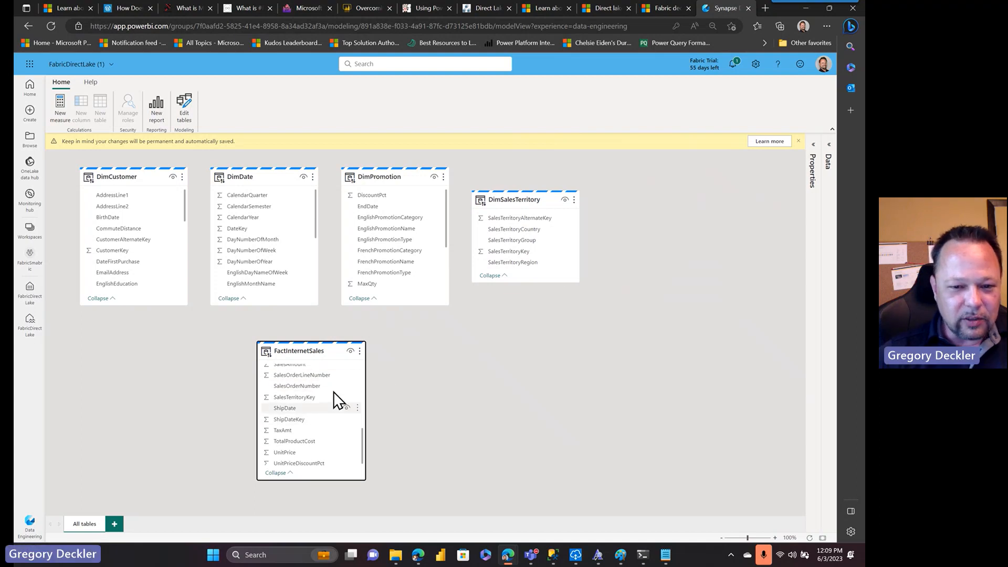
pyautogui.moveTo(526, 252); pyautogui.dragTo(322, 405)
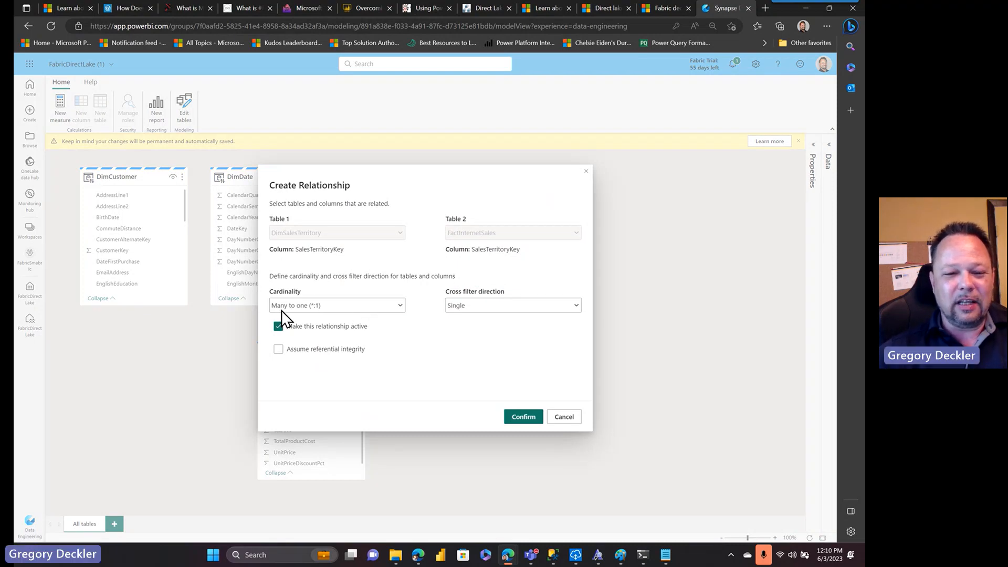
pyautogui.click(523, 419)
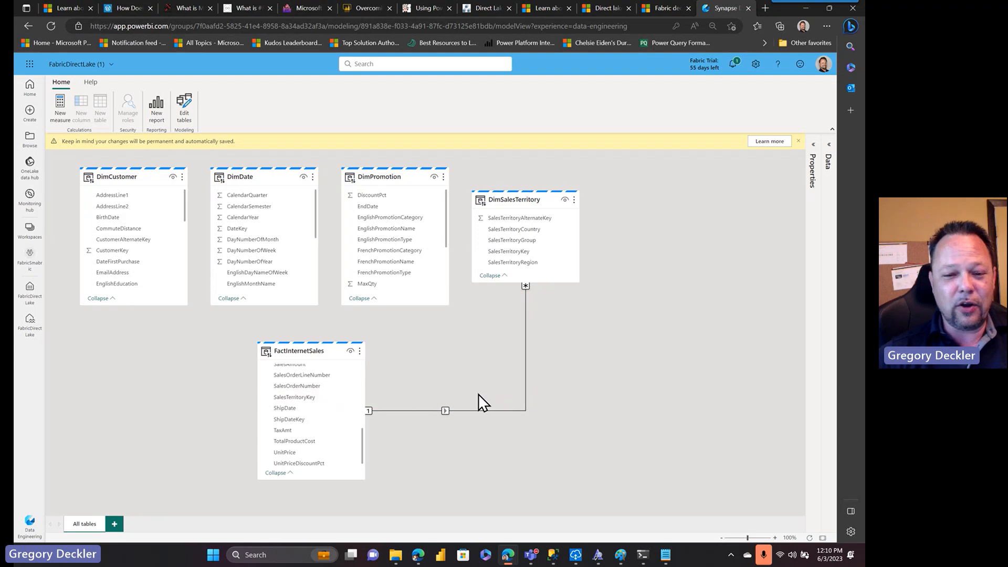
# Try to change the cardinality of the DimSalesTerritory–FactInternetSales relationship to One to many (1:*).
pyautogui.doubleClick(526, 330)
pyautogui.click(400, 305)
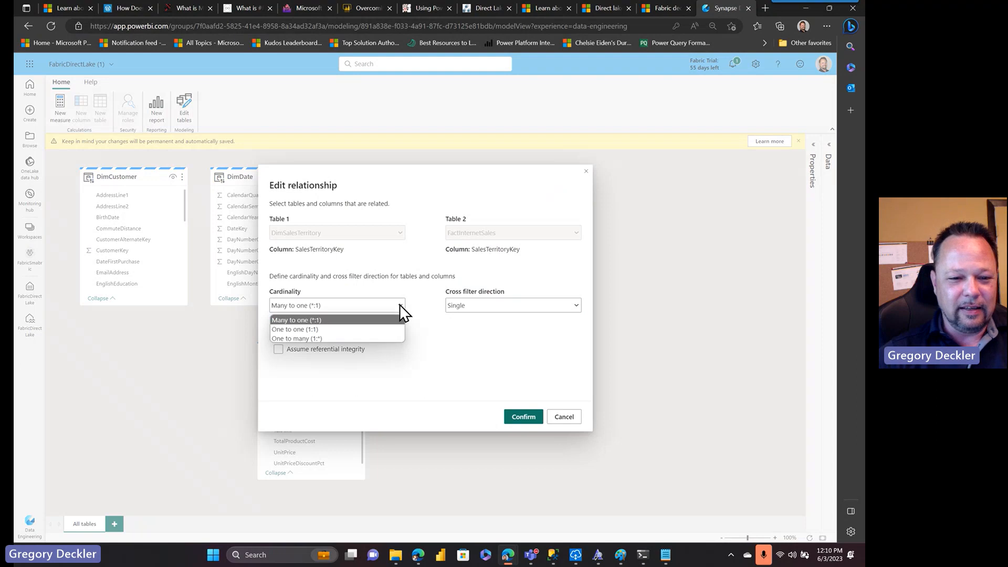
pyautogui.click(314, 338)
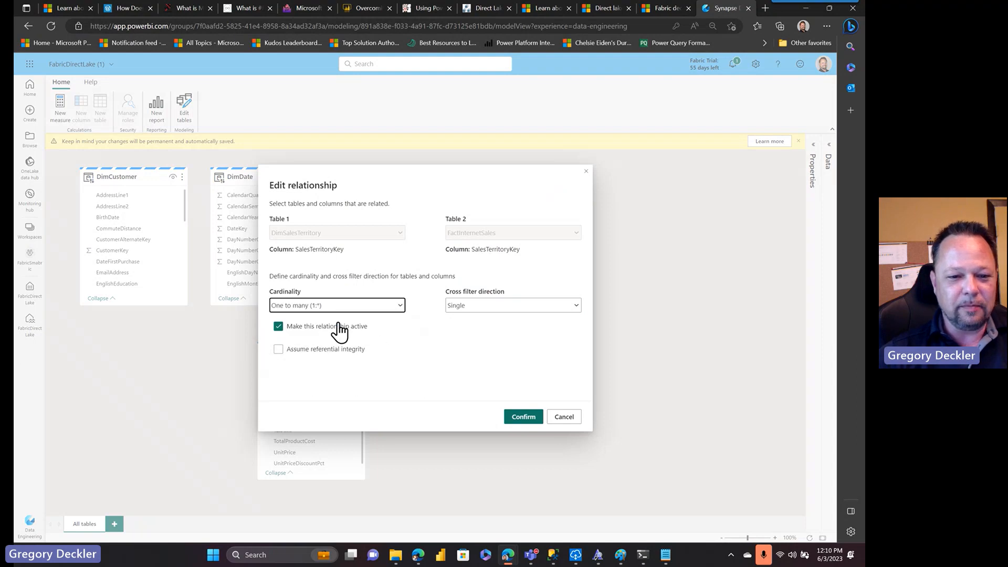
pyautogui.click(535, 420)
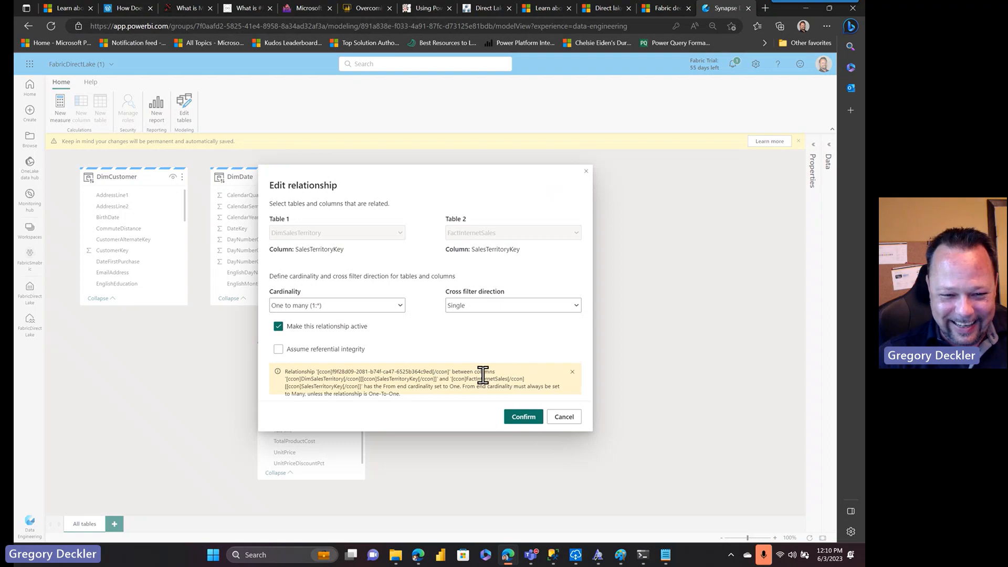
pyautogui.moveTo(393, 381); pyautogui.dragTo(470, 404)
pyautogui.click(562, 418)
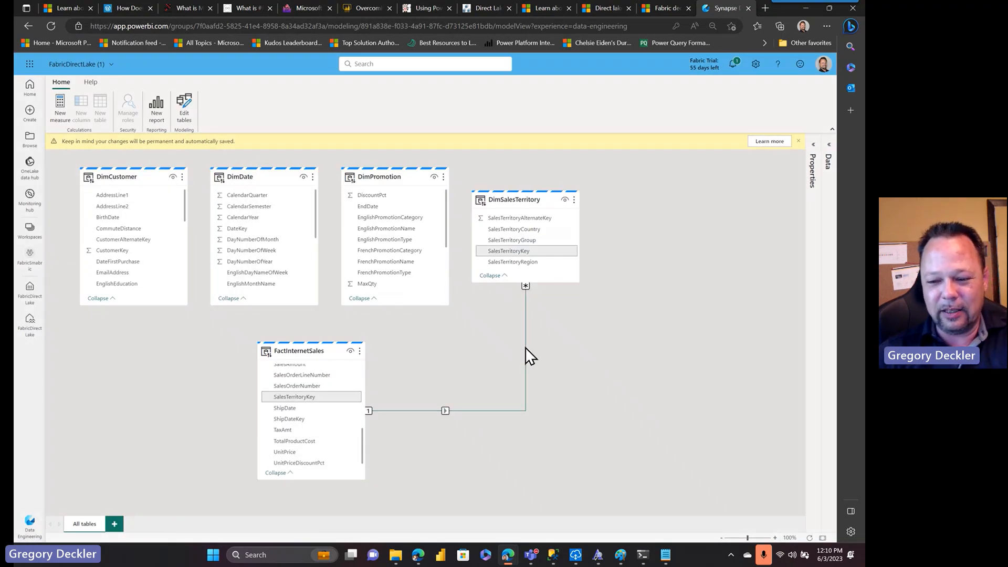
# Delete the DimSalesTerritory relationship and create a many-to-one relationship from FactInternetSales' ShipDateKey to DimSalesTerritory's SalesTerritoryKey.
pyautogui.press('Delete')
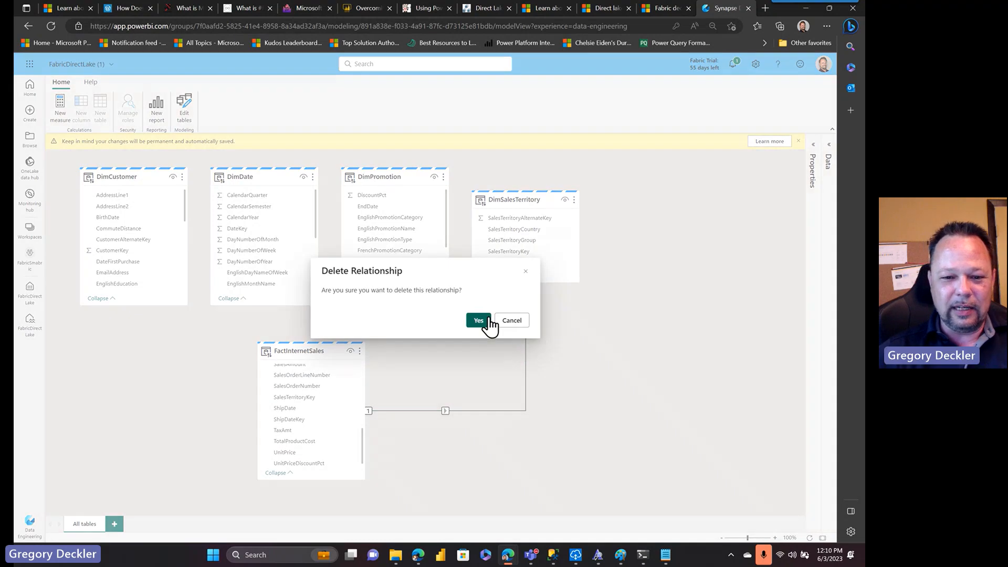
pyautogui.click(488, 322)
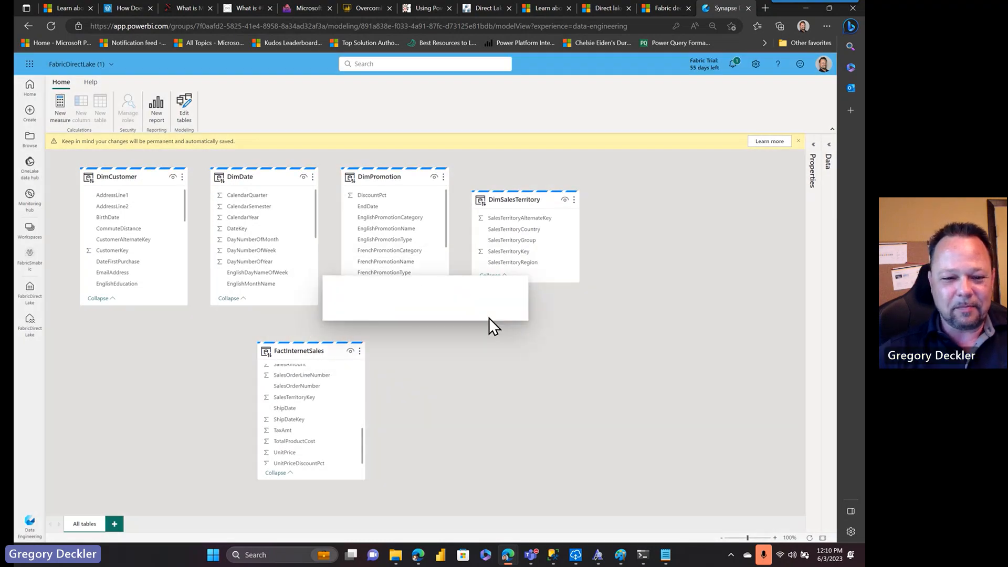
pyautogui.moveTo(281, 423); pyautogui.dragTo(507, 251)
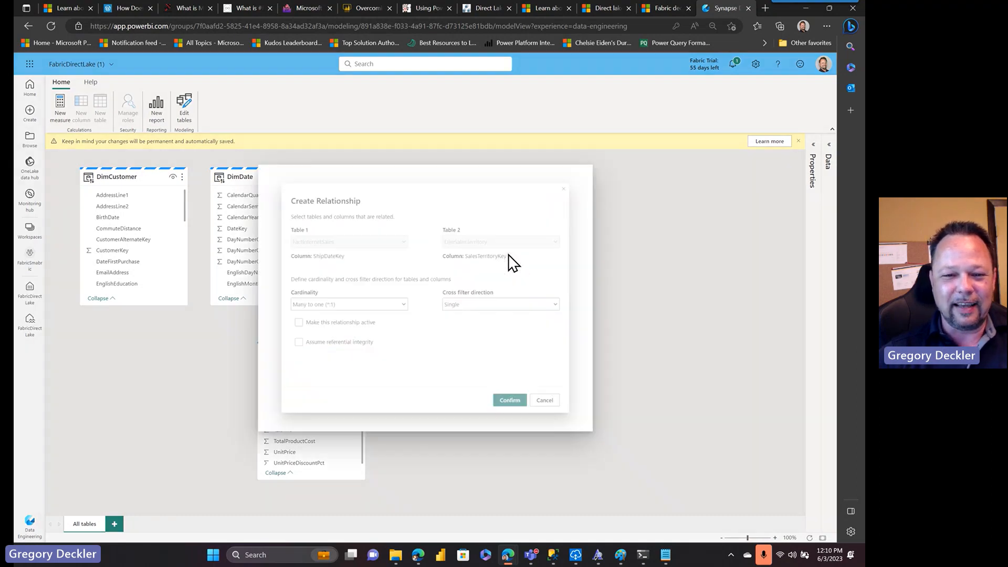
pyautogui.click(522, 416)
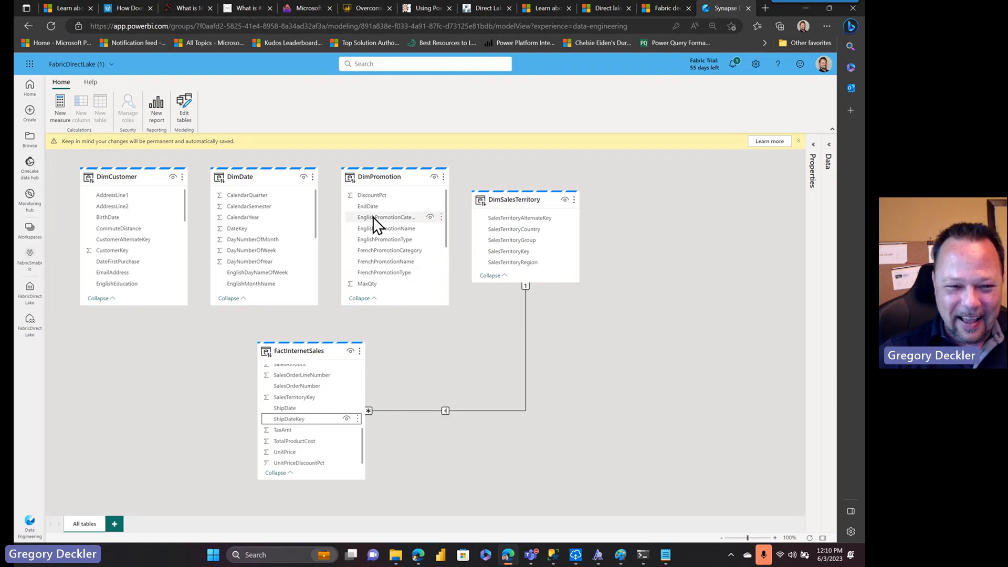
# Create an active many-to-one relationship from FactInternetSales' PromotionKey to DimPromotion's PromotionKey with single cross-filter direction.
pyautogui.scroll(3, 338, 391)
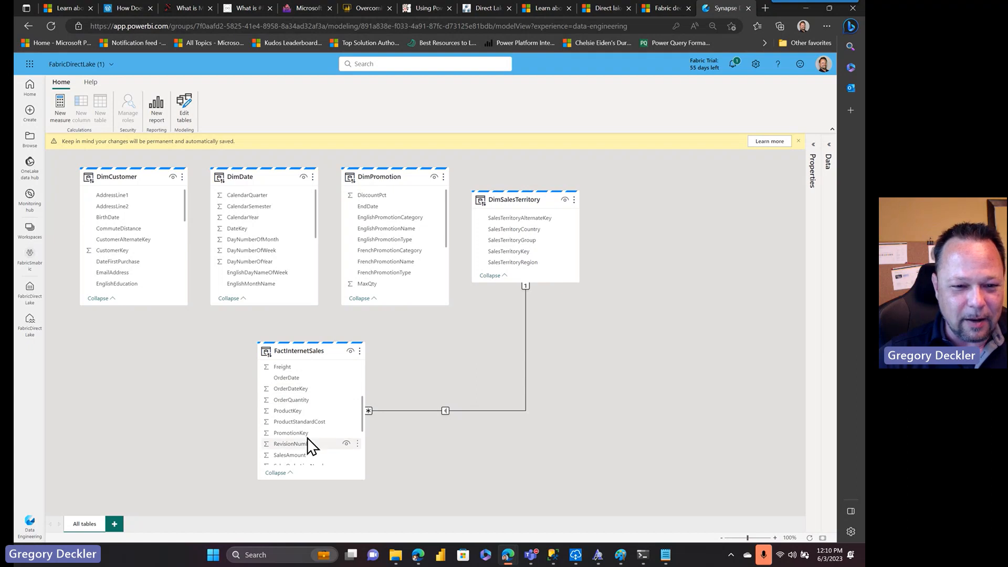
pyautogui.scroll(-2, 393, 250)
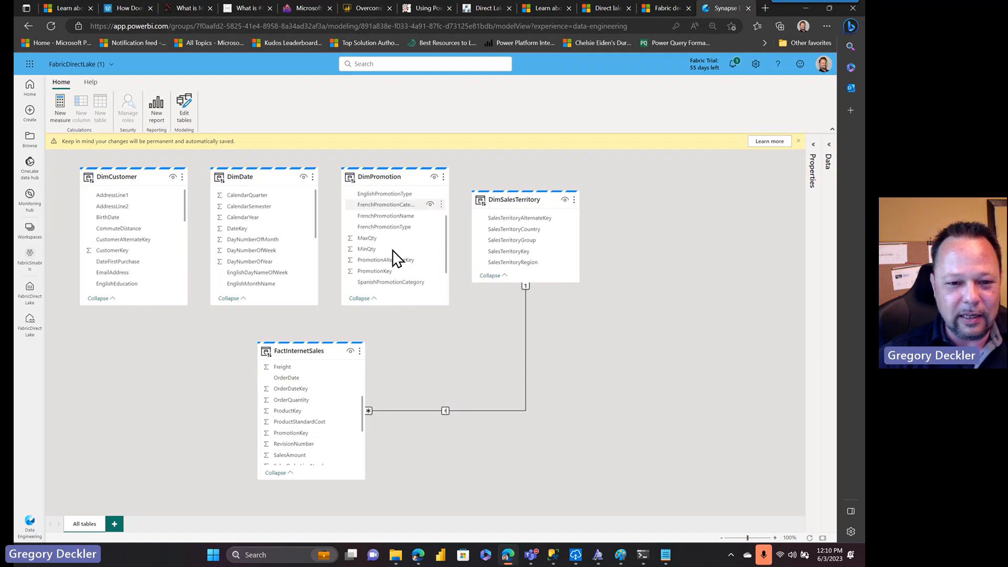
pyautogui.moveTo(299, 432); pyautogui.dragTo(400, 273)
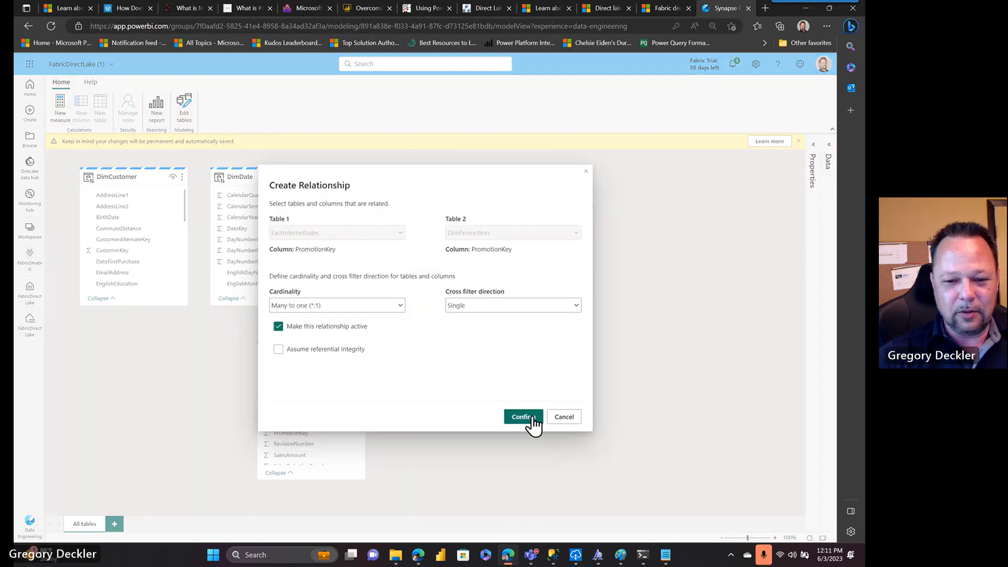
pyautogui.click(531, 416)
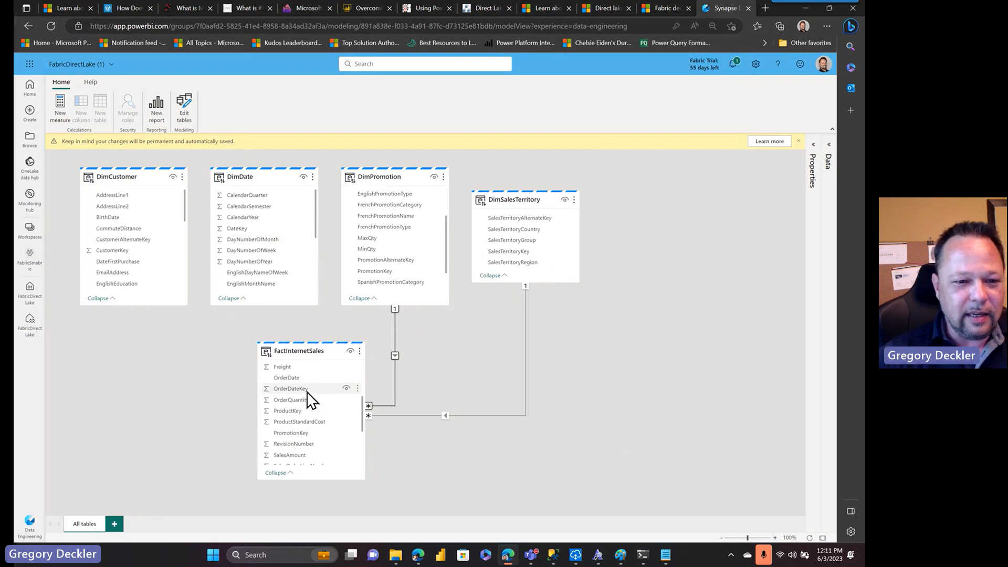
# Create an active many-to-one relationship from FactInternetSales' OrderDateKey to DimDate's DateKey with single cross-filter direction.
pyautogui.moveTo(308, 393); pyautogui.dragTo(291, 351)
pyautogui.moveTo(242, 227); pyautogui.dragTo(248, 232)
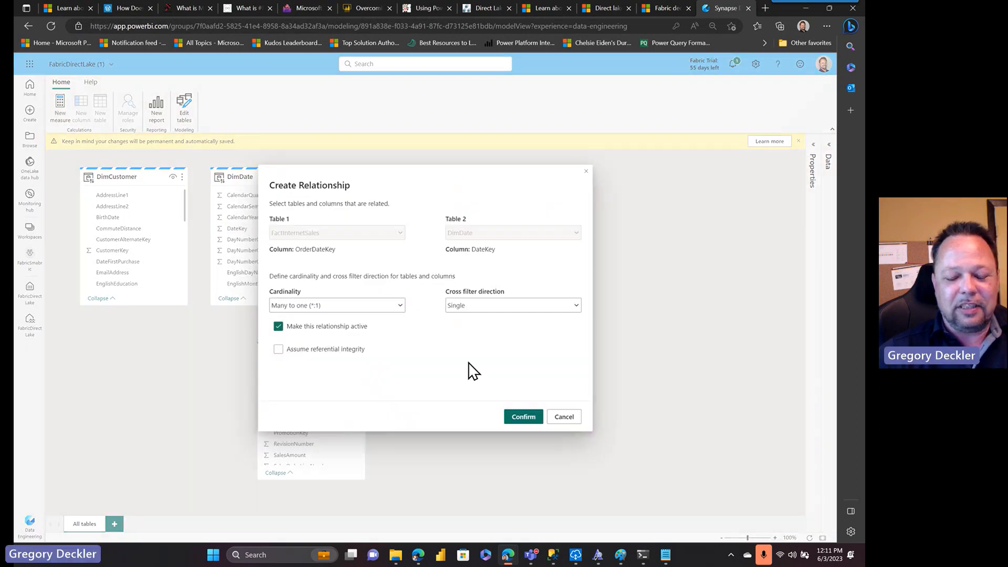
pyautogui.click(518, 418)
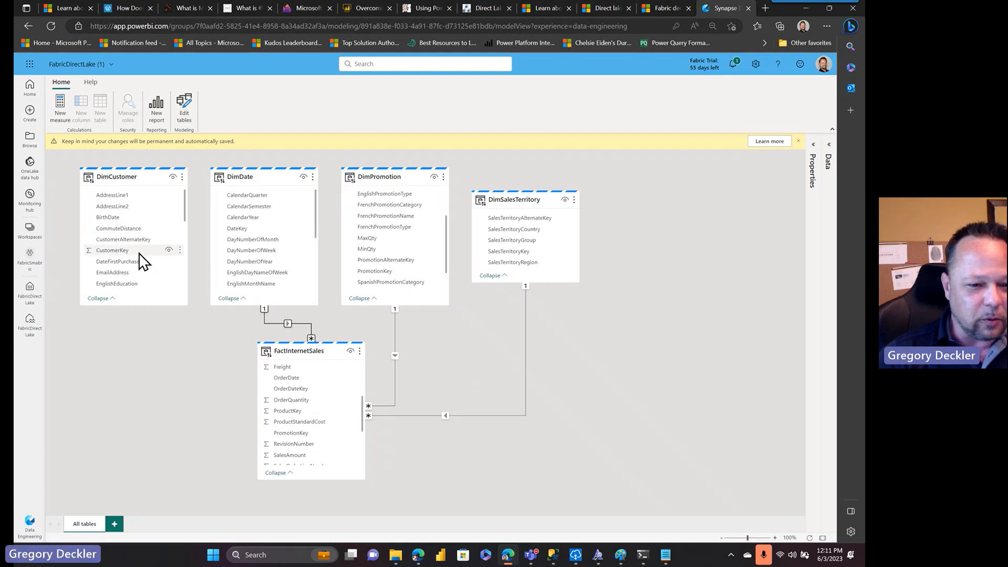
# Create a many-to-one relationship from FactInternetSales' CustomerKey to DimCustomer's CustomerKey with single cross-filter direction.
pyautogui.scroll(1, 280, 410)
pyautogui.scroll(2, 281, 409)
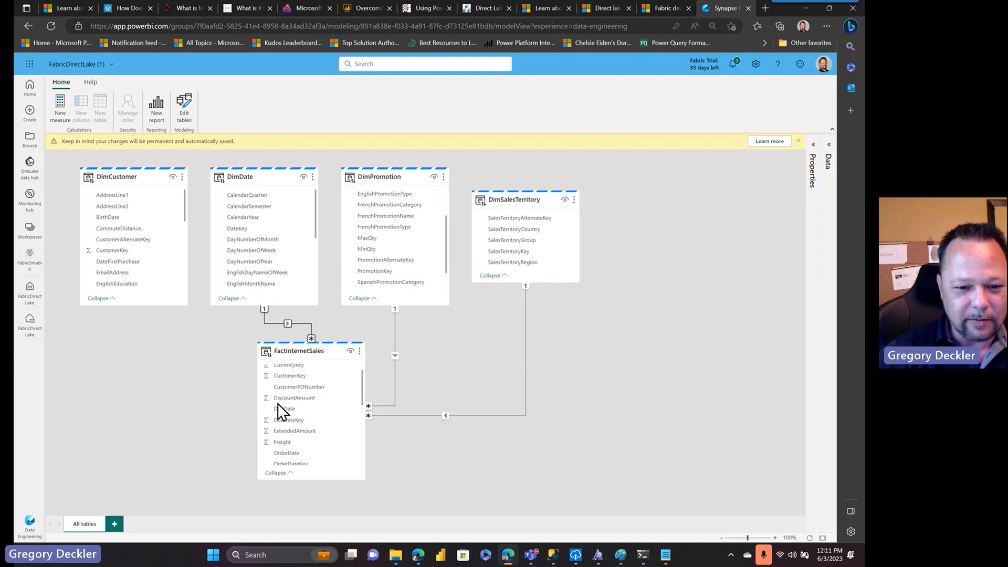
pyautogui.moveTo(294, 395); pyautogui.dragTo(119, 252)
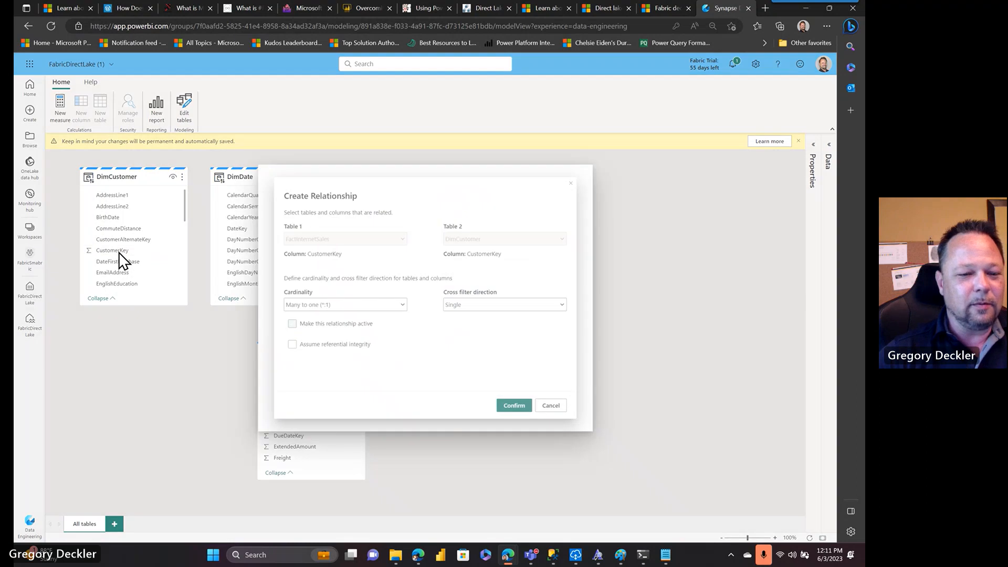
pyautogui.click(533, 416)
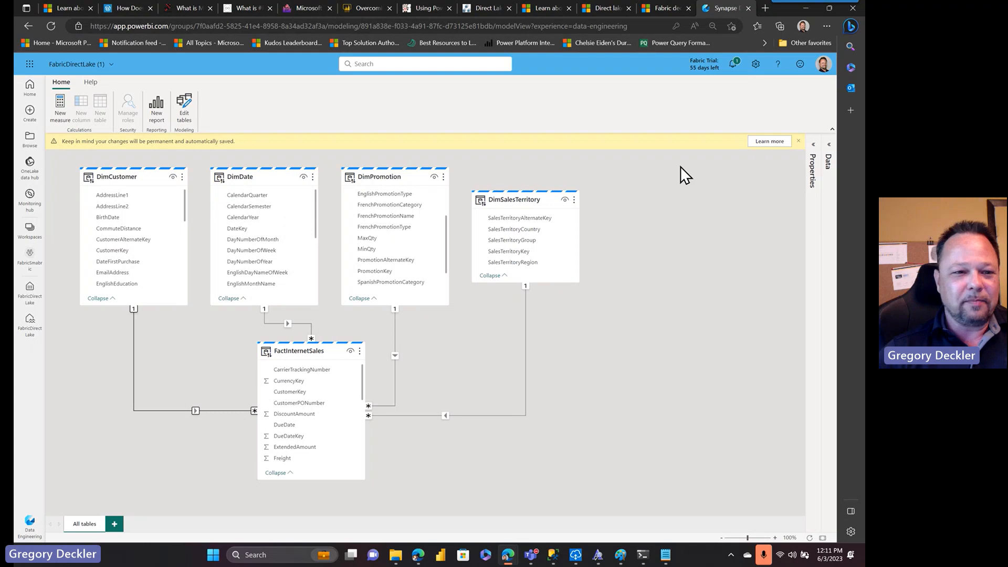
# Start a new report from the dataset, revisiting the data model and the FabricDirectLake lakehouse before returning to the report.
pyautogui.click(158, 105)
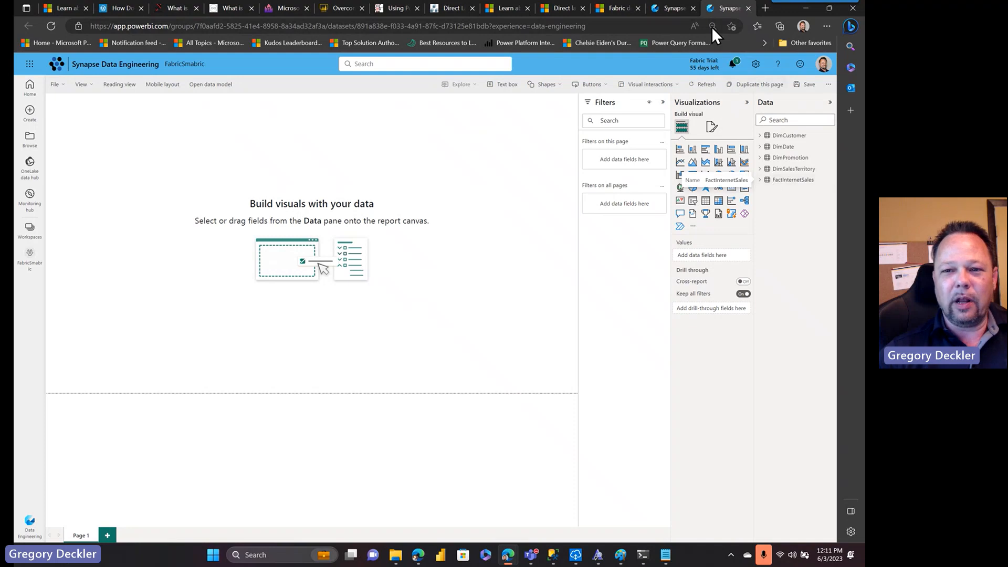
pyautogui.click(673, 12)
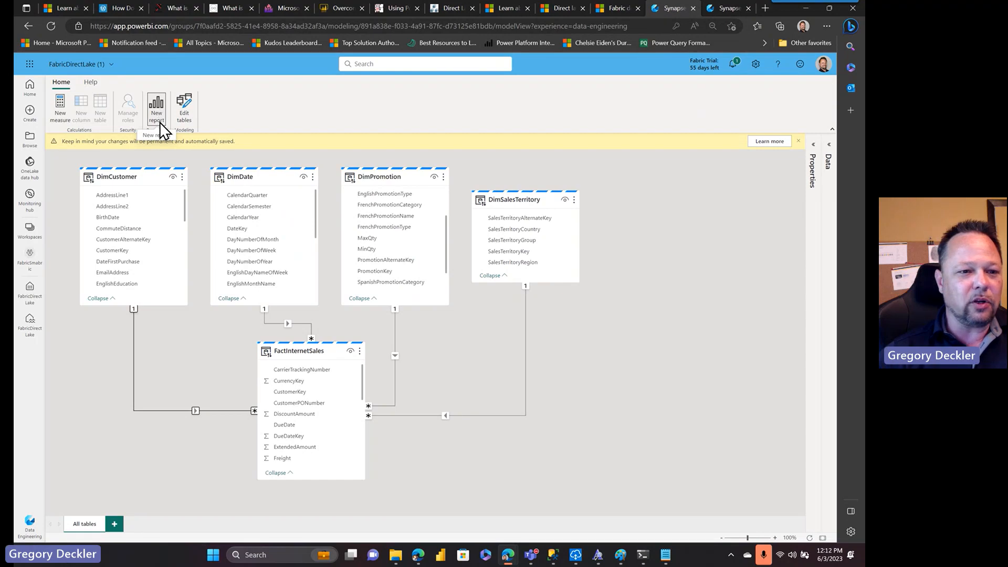
pyautogui.click(798, 141)
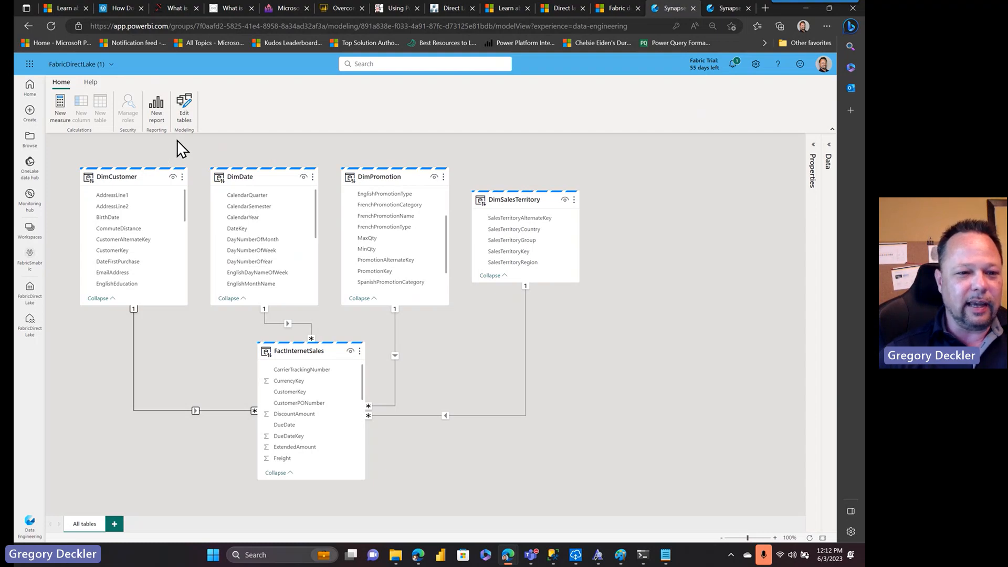
pyautogui.click(31, 332)
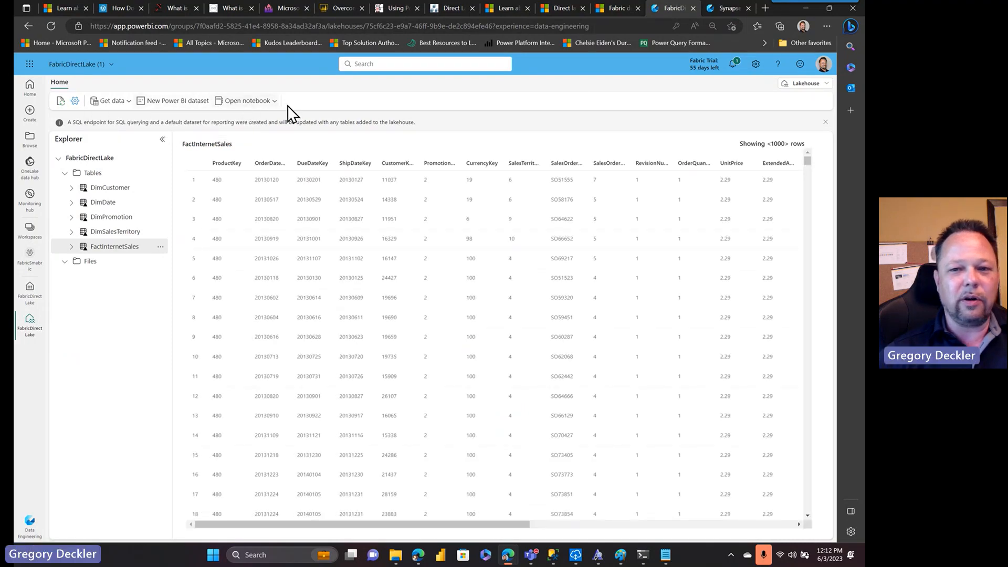
pyautogui.click(729, 7)
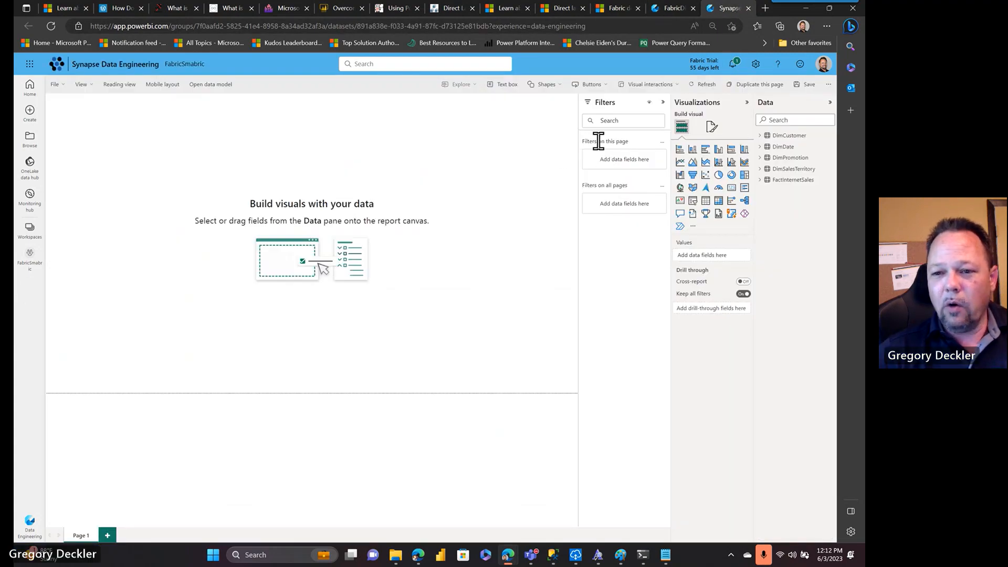
# Build a table visual with DimDate's FiscalYear and FactInternetSales' SalesAmount, and enlarge it to fill most of the page's height.
pyautogui.click(763, 150)
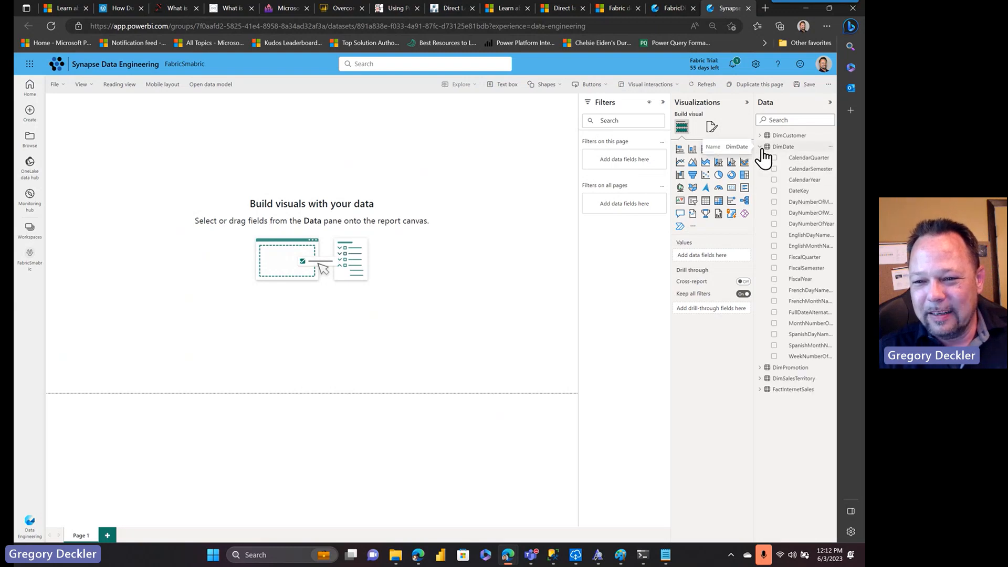
pyautogui.click(773, 280)
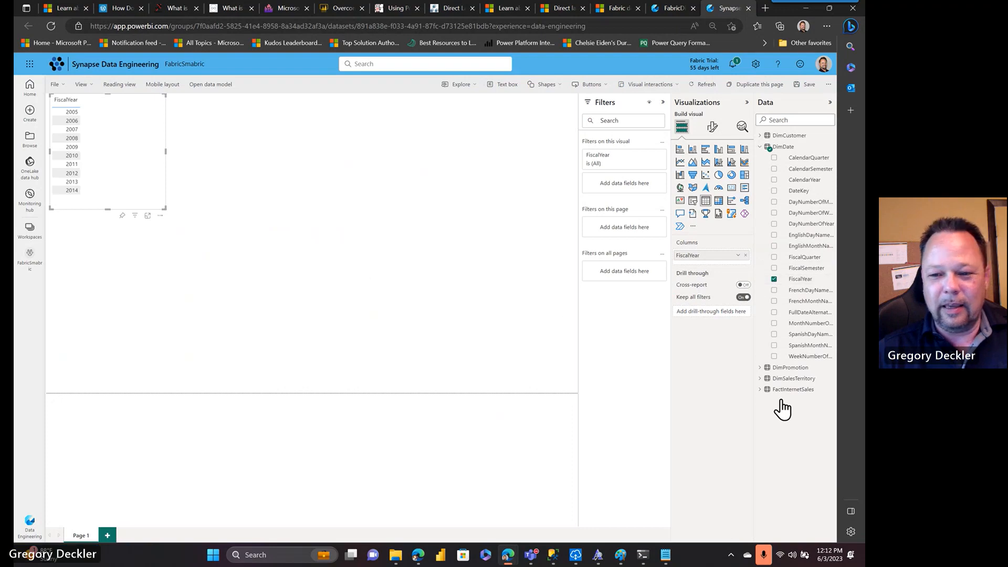
pyautogui.click(760, 390)
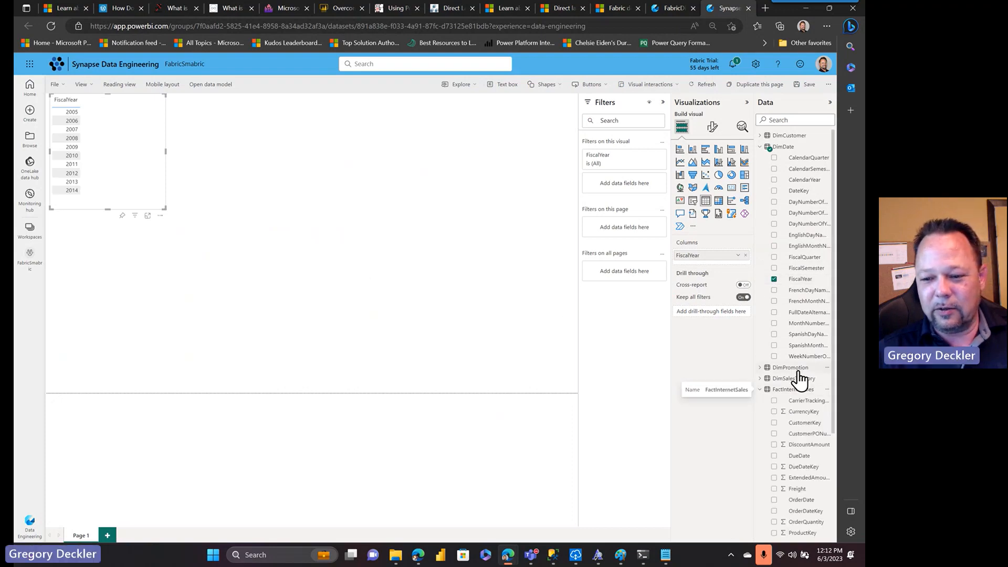
pyautogui.scroll(-3, 800, 378)
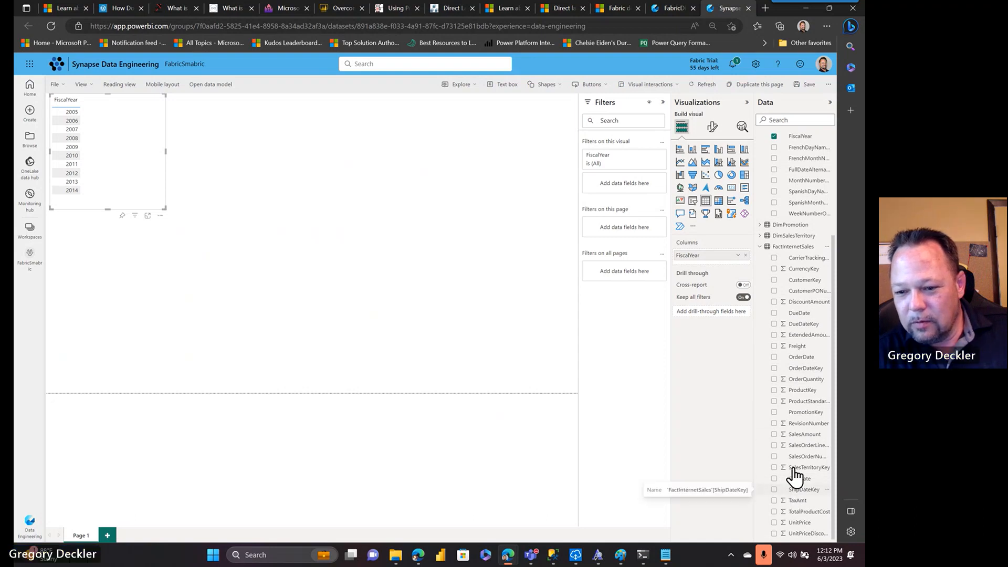
pyautogui.click(773, 435)
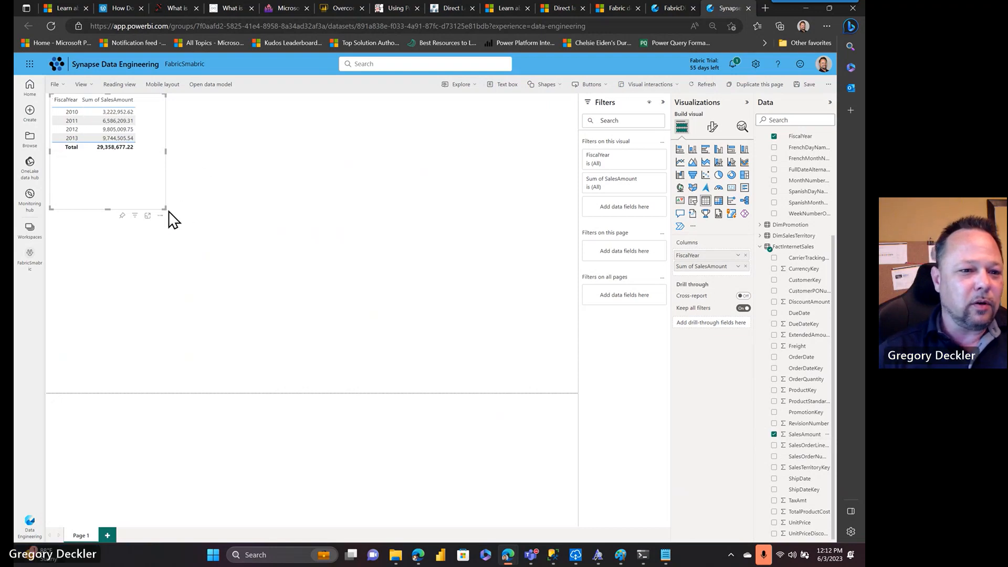
pyautogui.moveTo(163, 208); pyautogui.dragTo(363, 369)
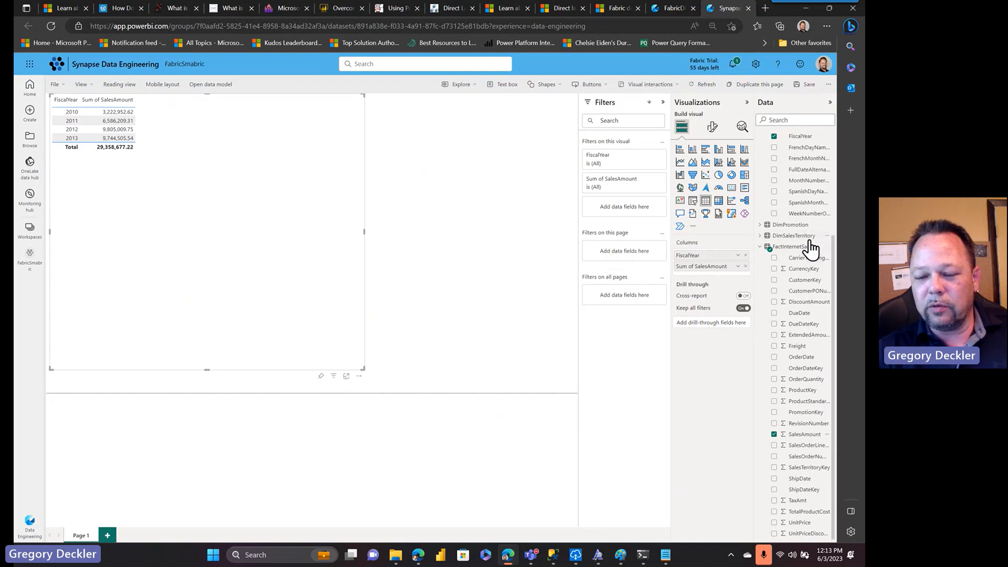
# Replace FiscalYear with DimDate's DateKey as the table's first column and look through the sales amounts by date.
pyautogui.scroll(3, 811, 249)
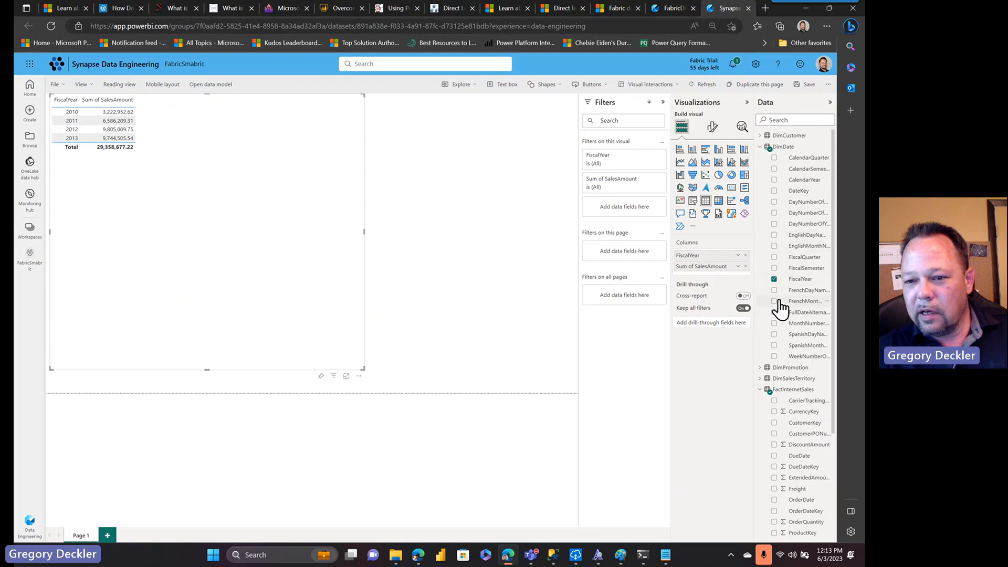
pyautogui.click(746, 256)
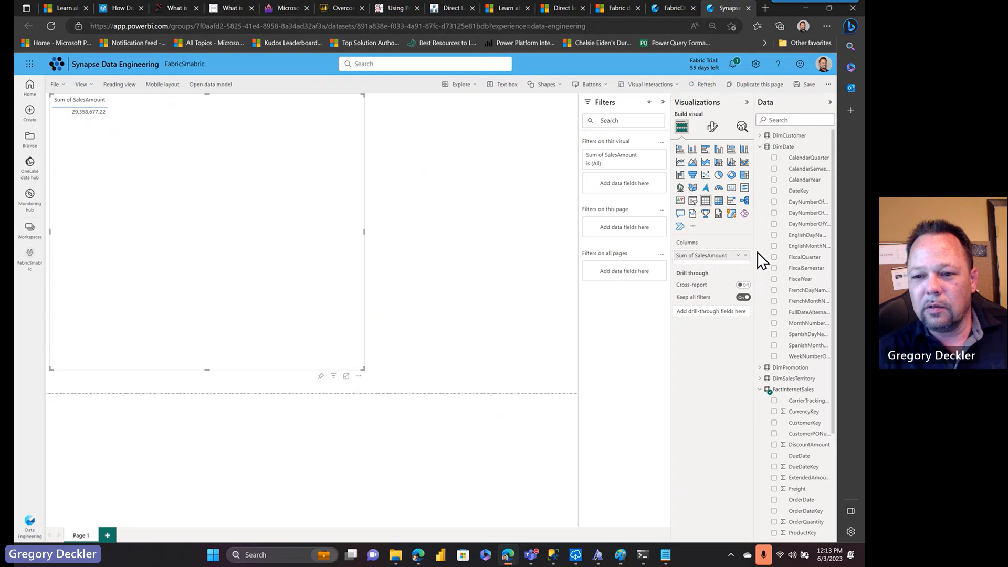
pyautogui.moveTo(802, 192); pyautogui.dragTo(722, 257)
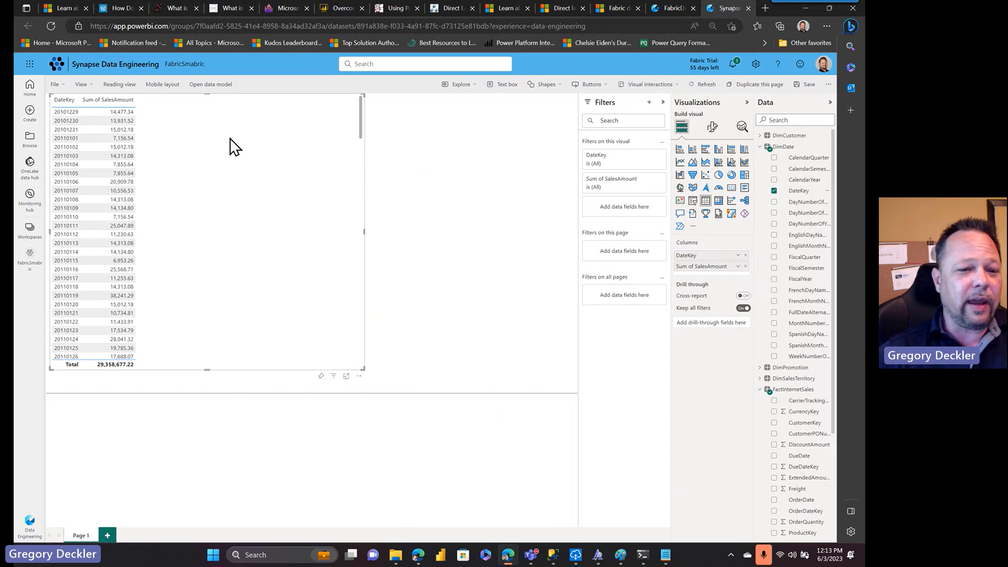
pyautogui.scroll(-15, 231, 143)
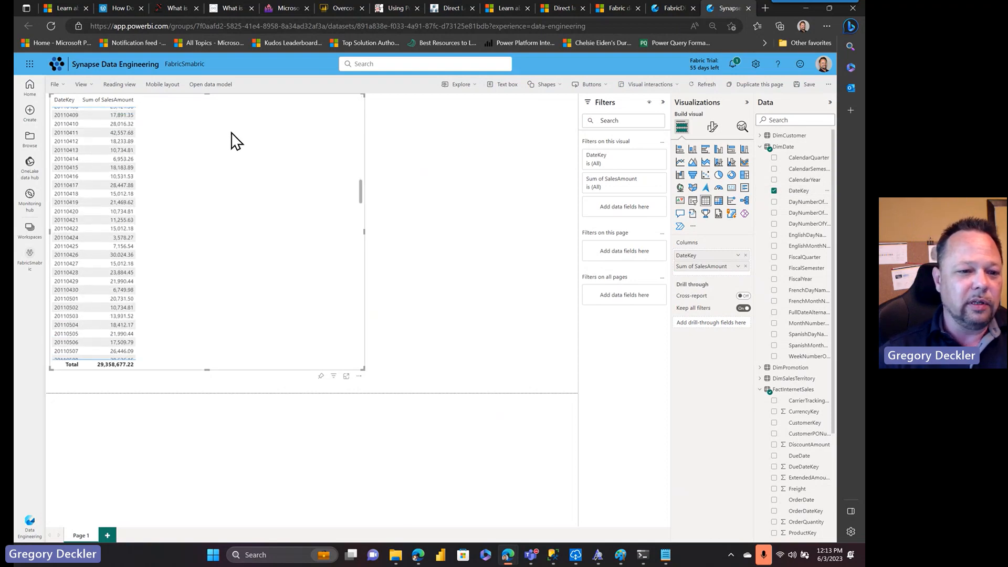
pyautogui.scroll(-20, 235, 141)
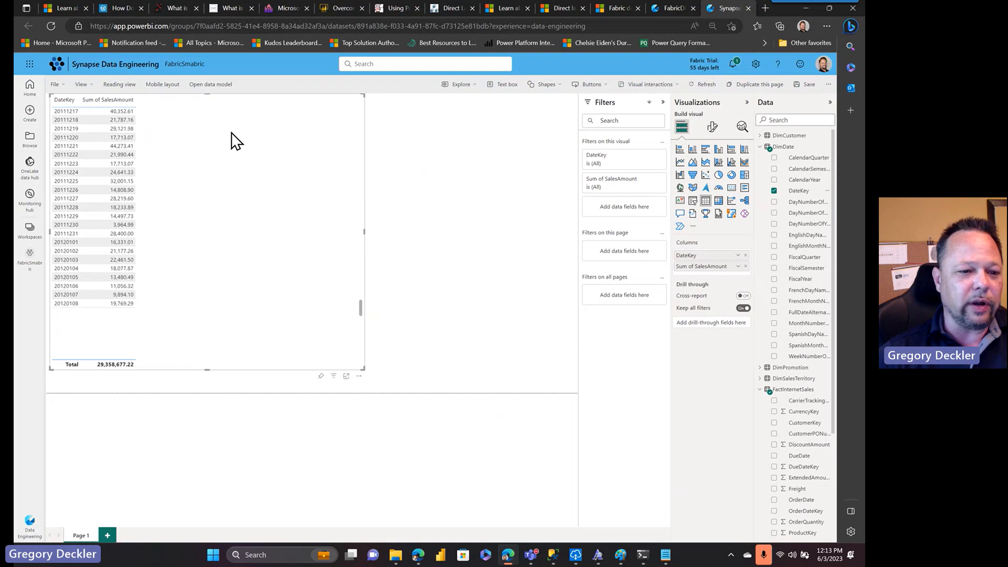
pyautogui.scroll(-20, 234, 140)
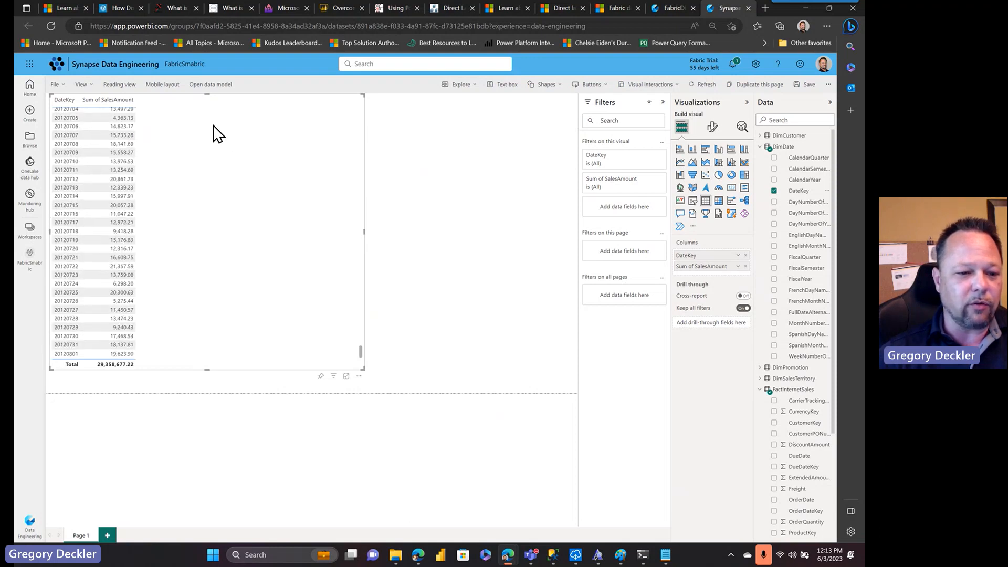
pyautogui.scroll(-7, 213, 126)
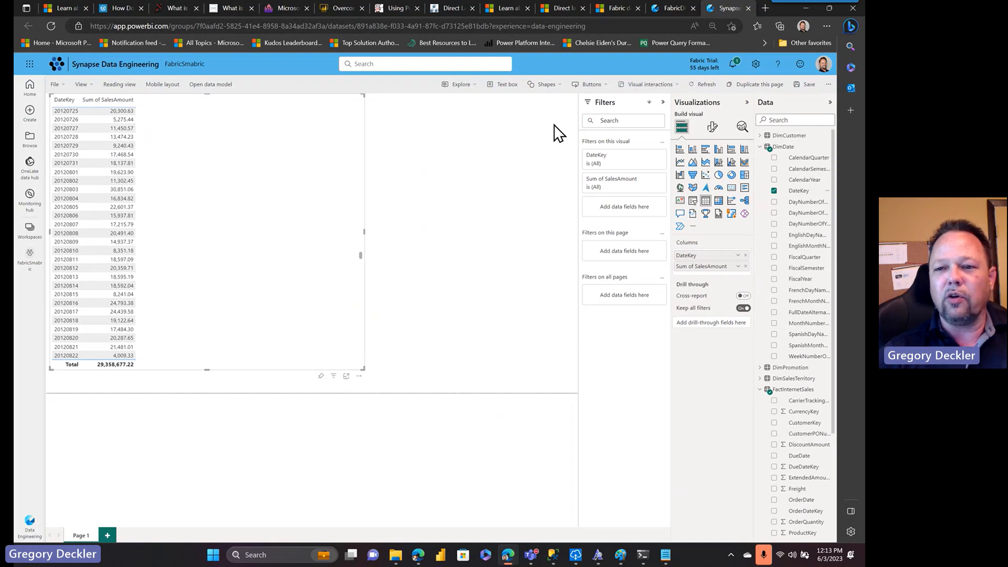
# Save the report as "Direct Lake Report" in the FabricSmabric workspace.
pyautogui.click(809, 85)
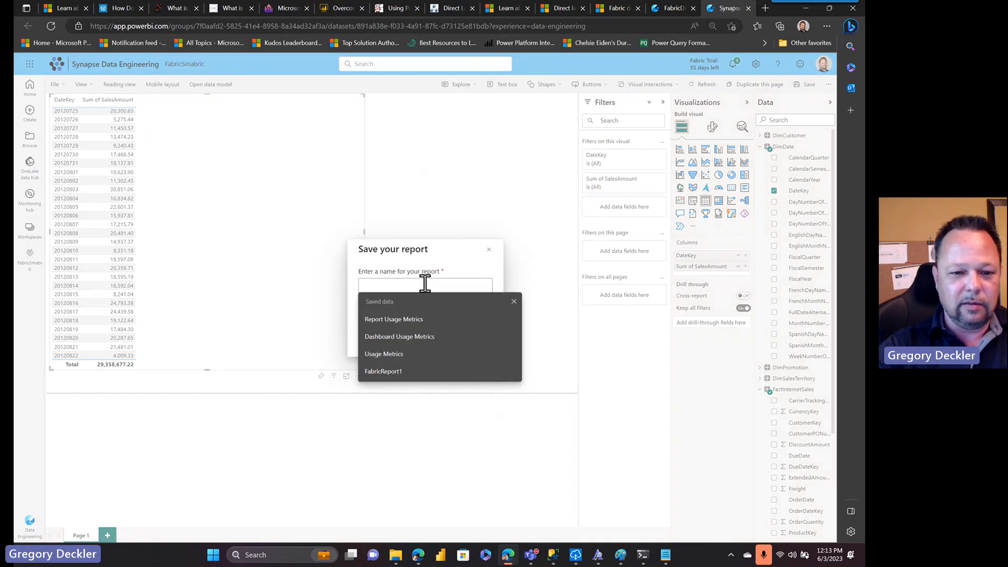
pyautogui.write('Direct Lake Report')
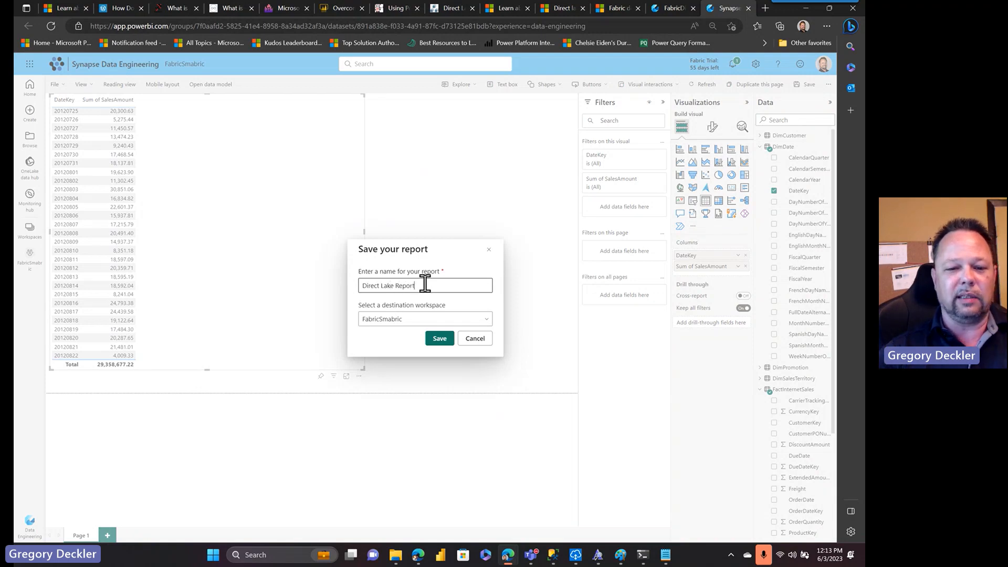
pyautogui.click(440, 338)
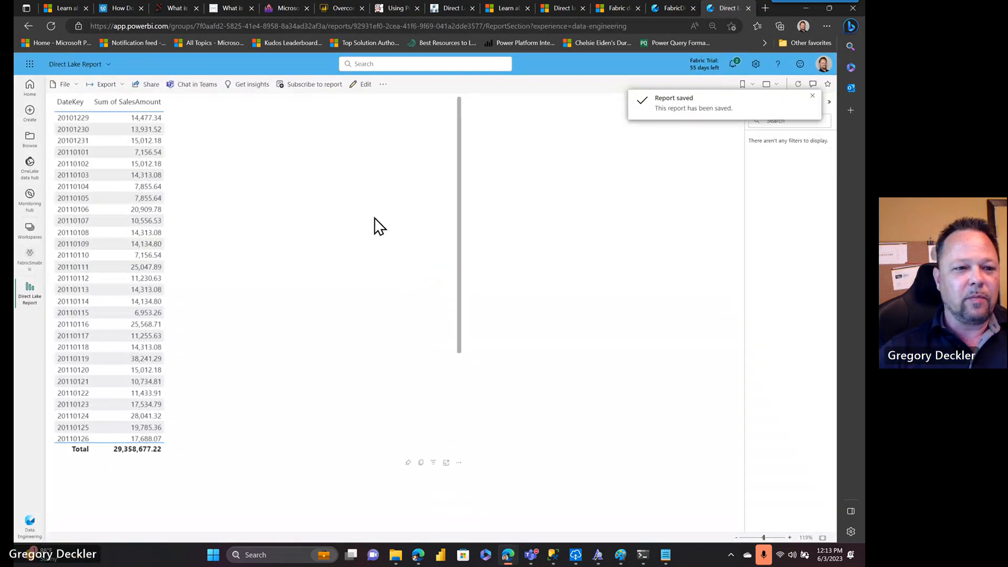
# Download a .pbix copy of the report and data, and open the downloaded Direct Lake Report.pbix in Power BI Desktop.
pyautogui.click(78, 84)
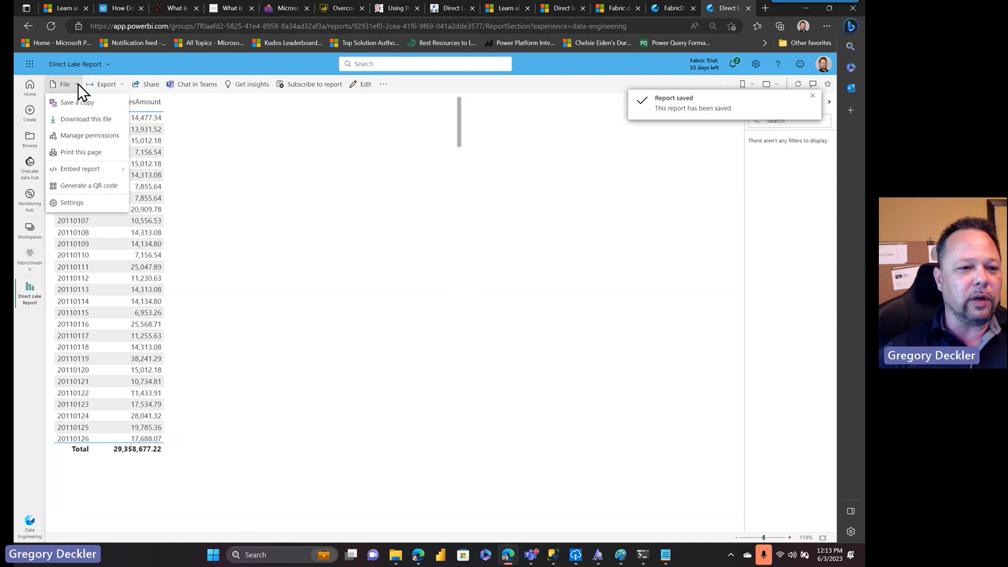
pyautogui.click(86, 119)
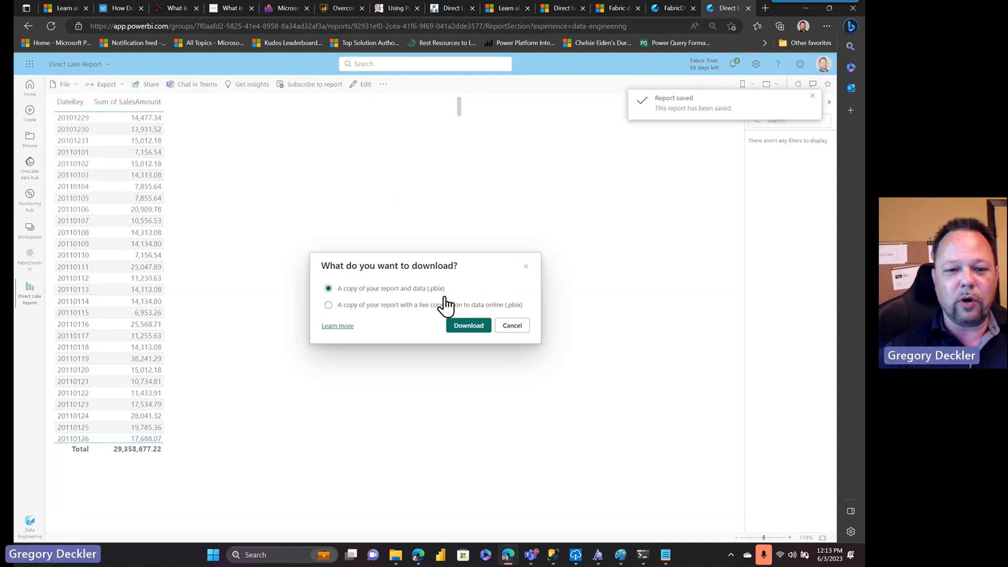
pyautogui.click(469, 325)
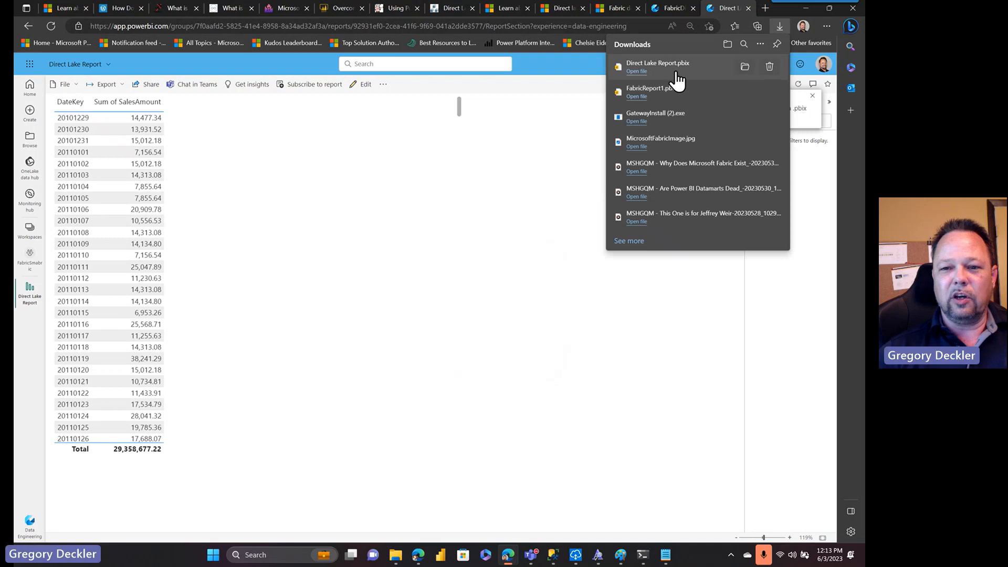
pyautogui.click(638, 74)
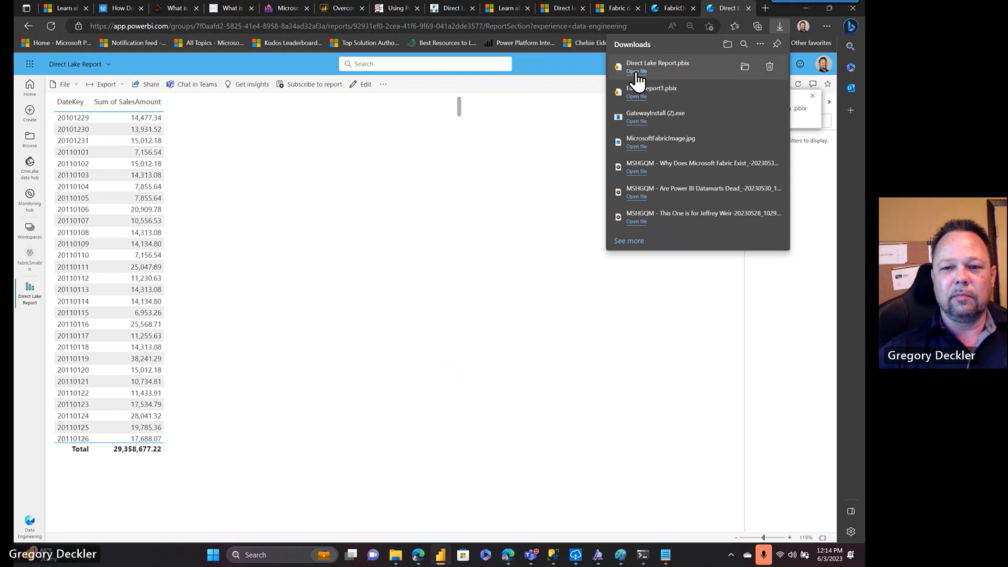